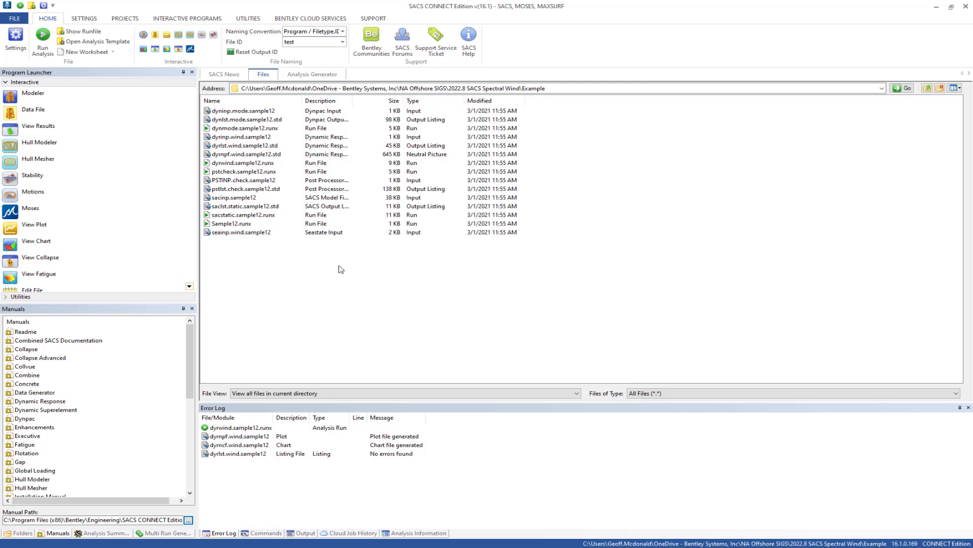
Open the SACS model file sacinp.sample12 in the Precede modeler.
click(235, 128)
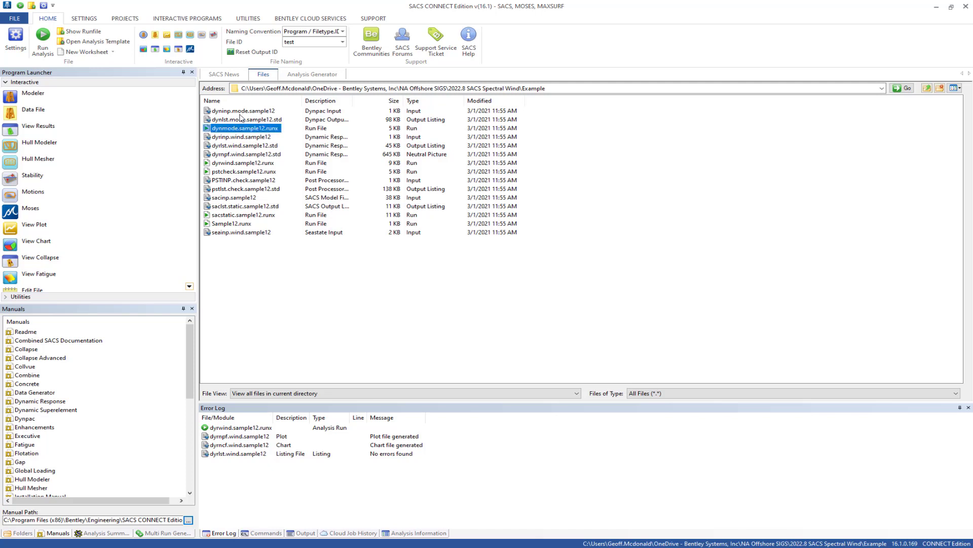
click(239, 113)
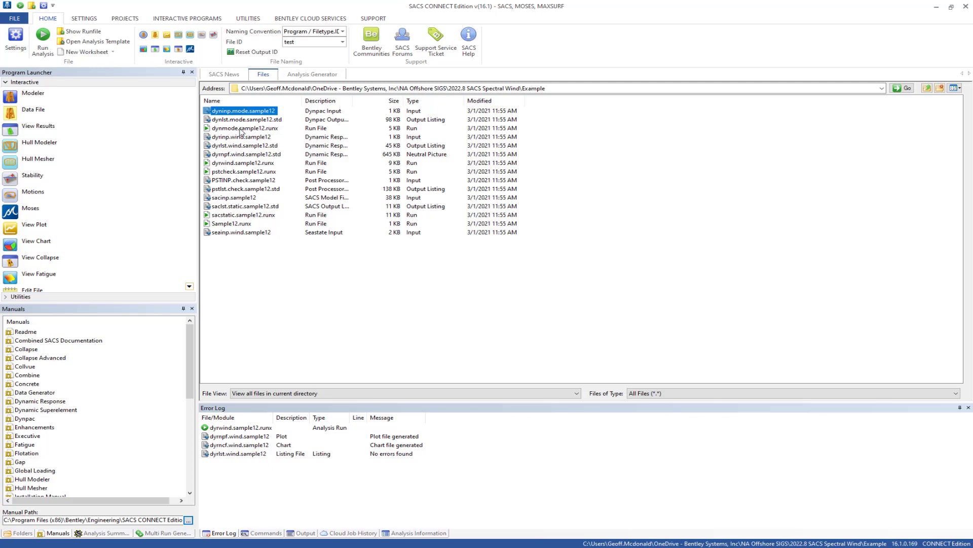
double_click(244, 197)
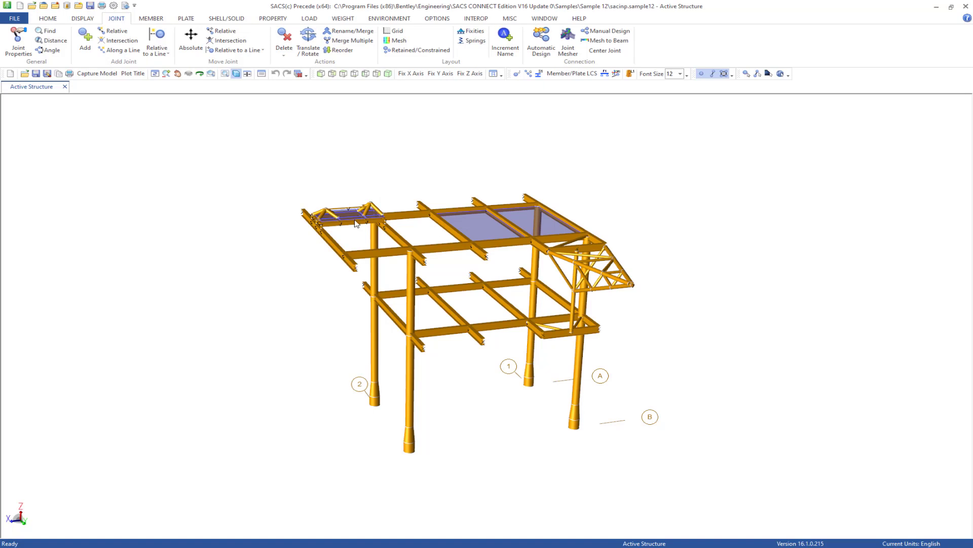
Examine the platform's decks, legs and cantilevered boom from several angles, then minimize the model window to return to the file list.
drag(416, 305, 647, 287)
scroll(627, 240, up, 3)
drag(573, 256, 550, 290)
scroll(649, 290, up, 1)
drag(660, 300, 667, 279)
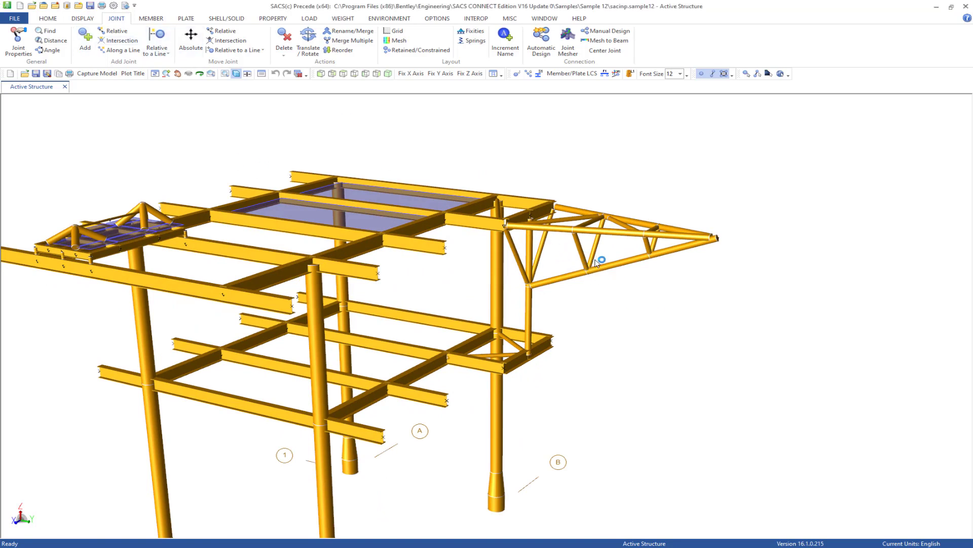
drag(531, 228, 459, 260)
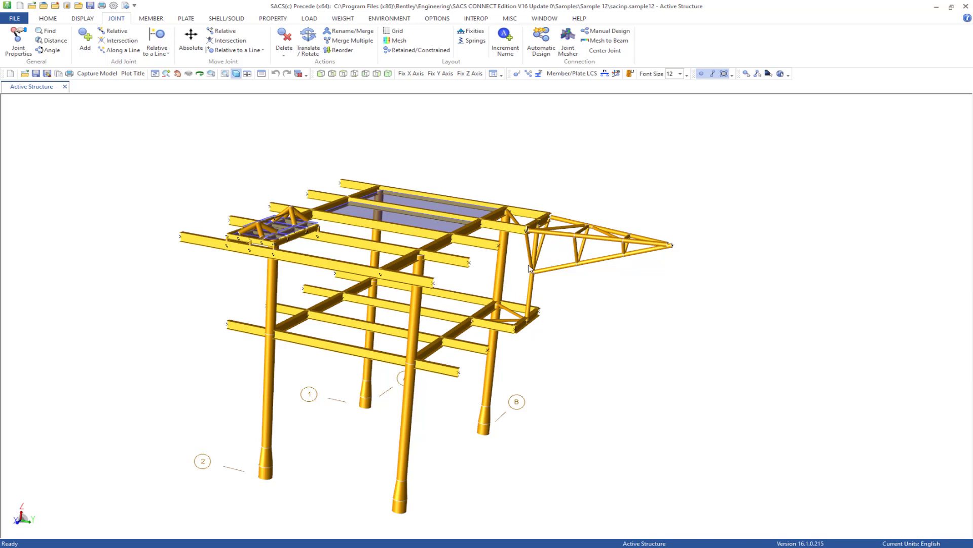
drag(531, 270, 510, 261)
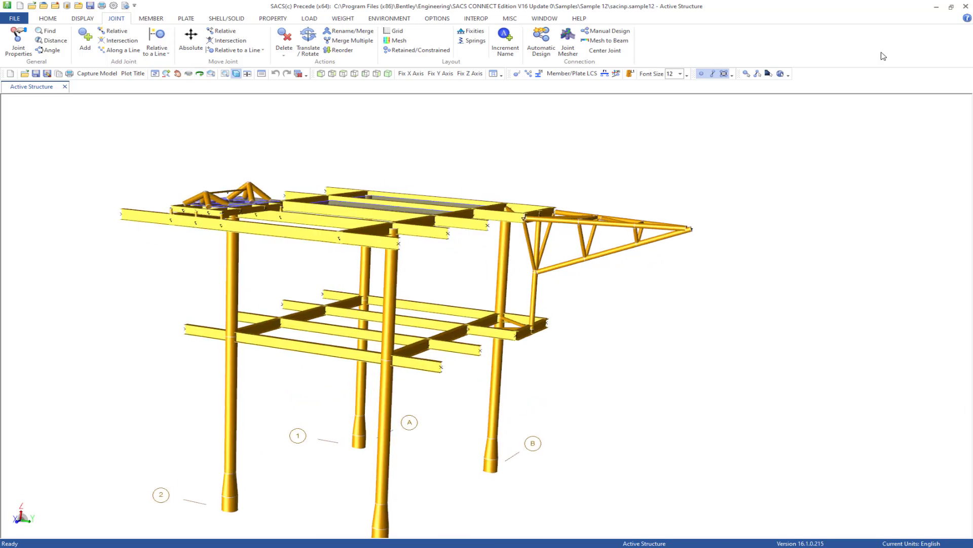
click(951, 7)
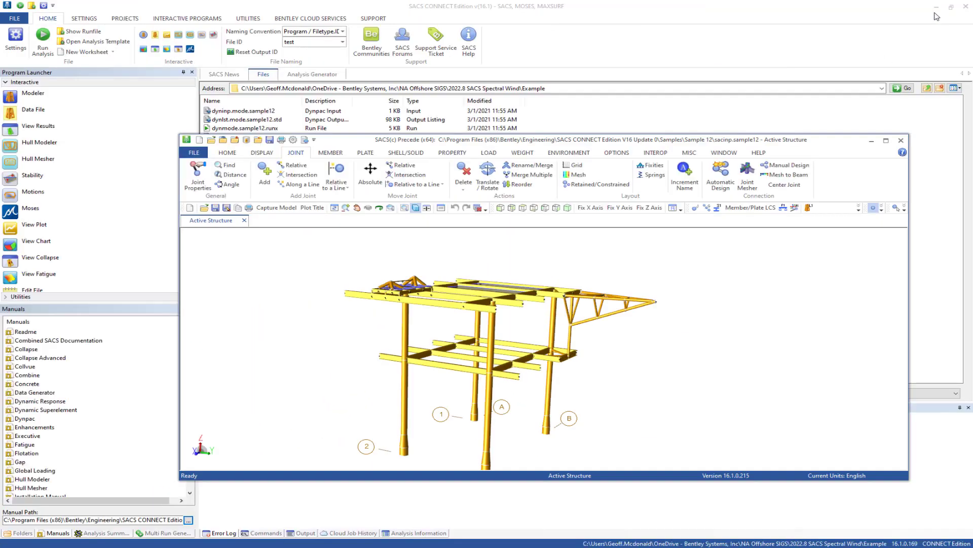
click(872, 141)
click(692, 168)
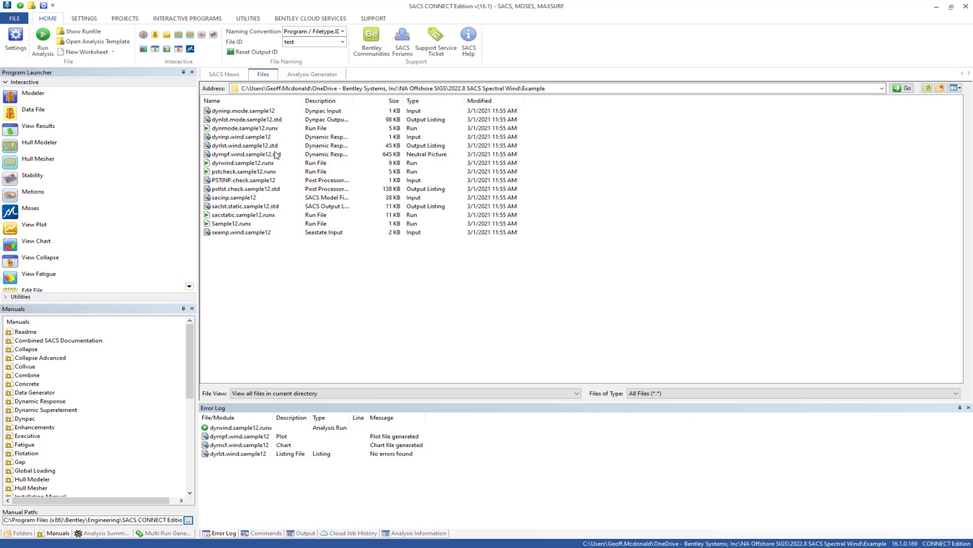
Run the mode shape extraction analysis from dynmode.sample12.runx.
right_click(236, 127)
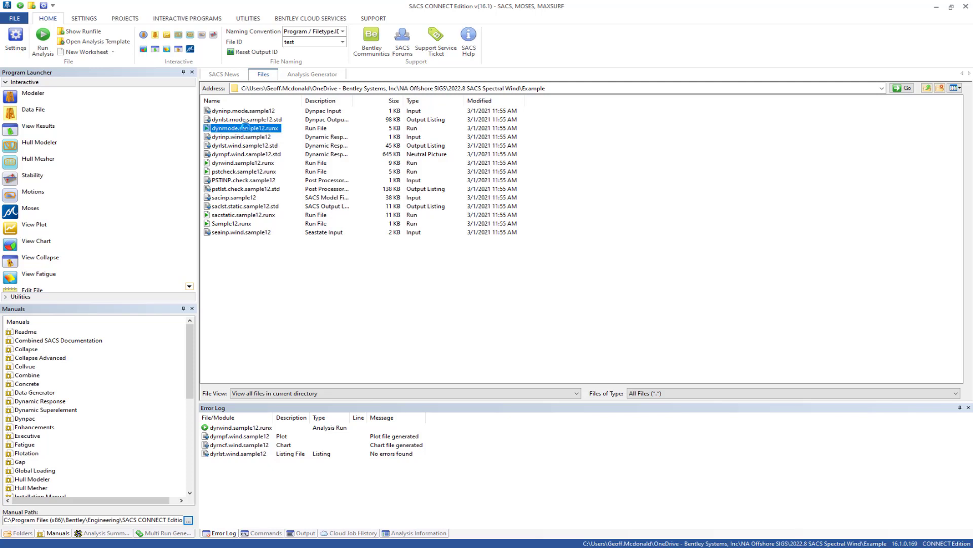
click(274, 145)
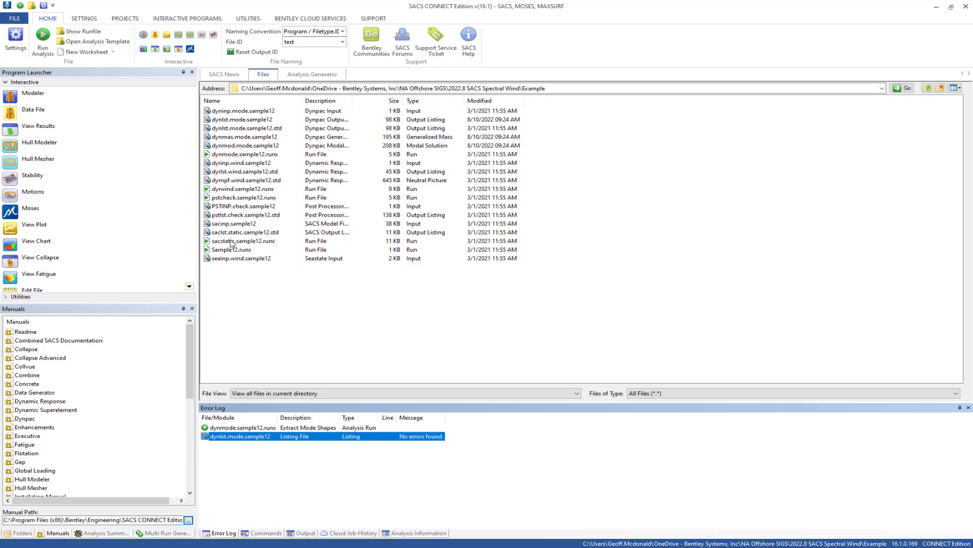
Load sacstatic.sample12.runx into the Analysis Generator and run the basic static analysis.
click(244, 242)
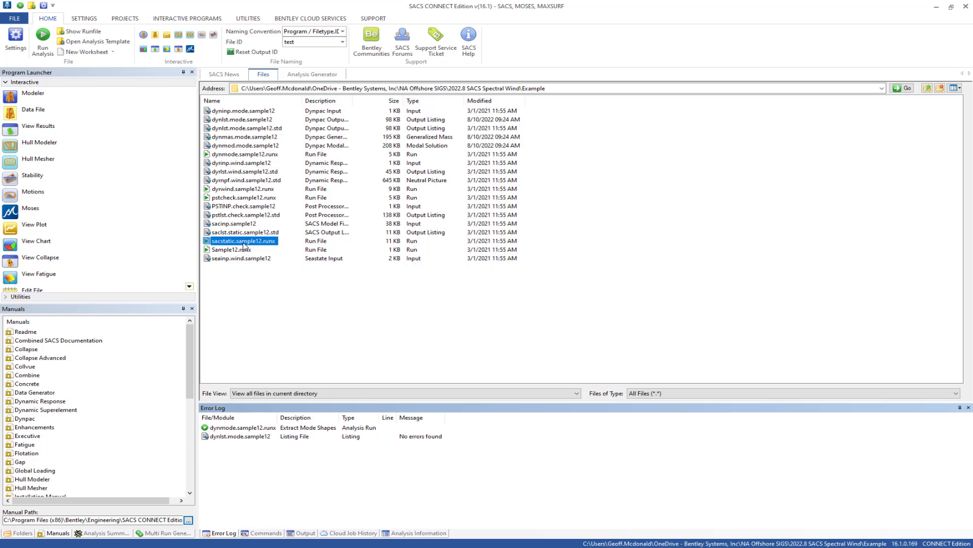
right_click(244, 243)
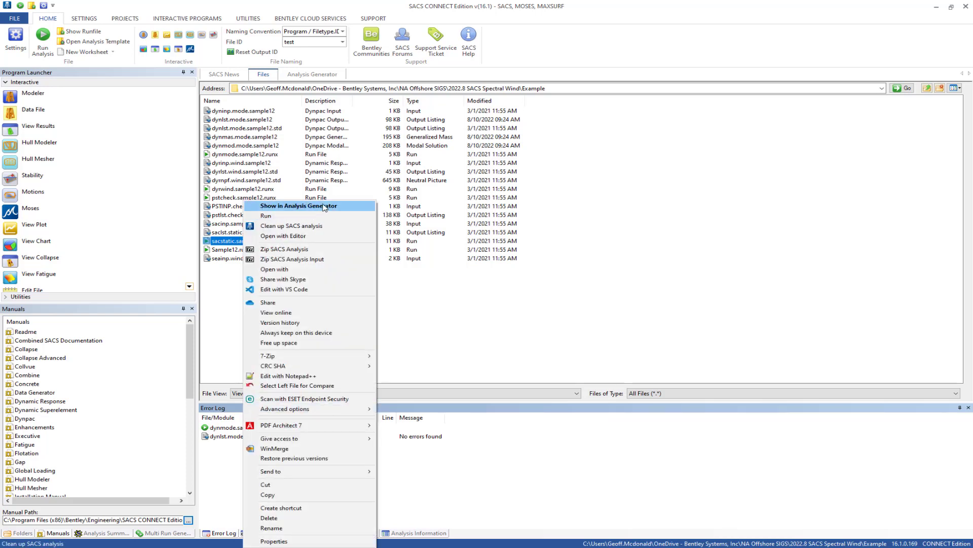
click(324, 206)
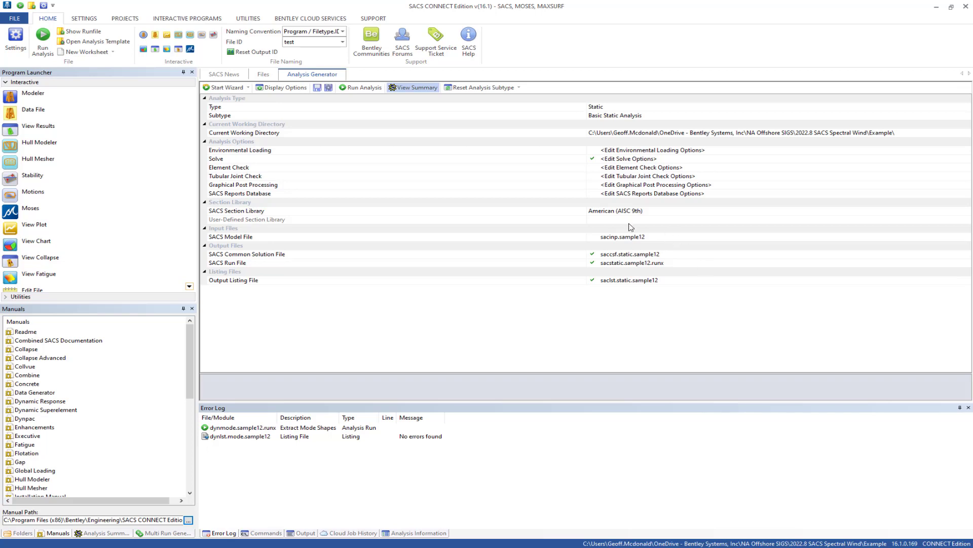
click(358, 88)
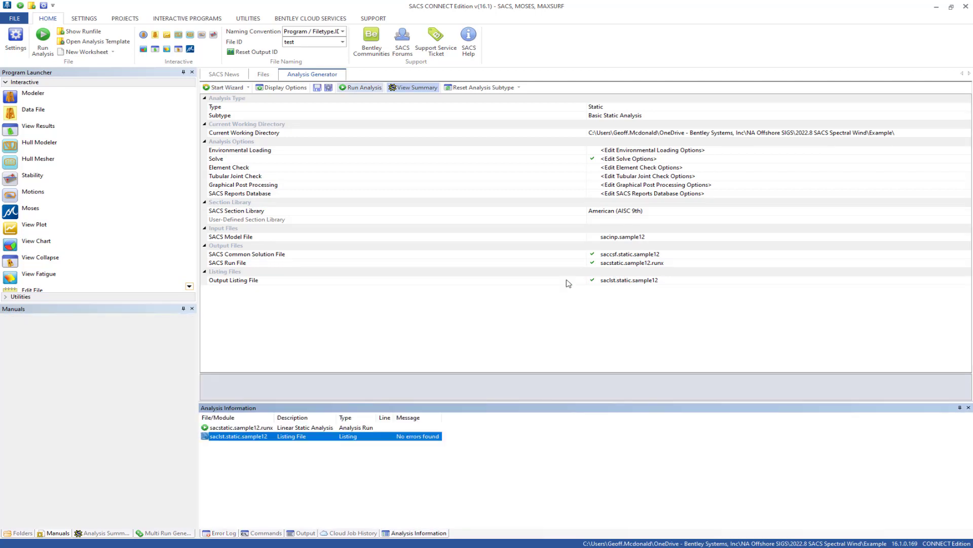
Load the extreme wind run file dyrwind.sample12.runx from the file list into the Analysis Generator.
click(270, 76)
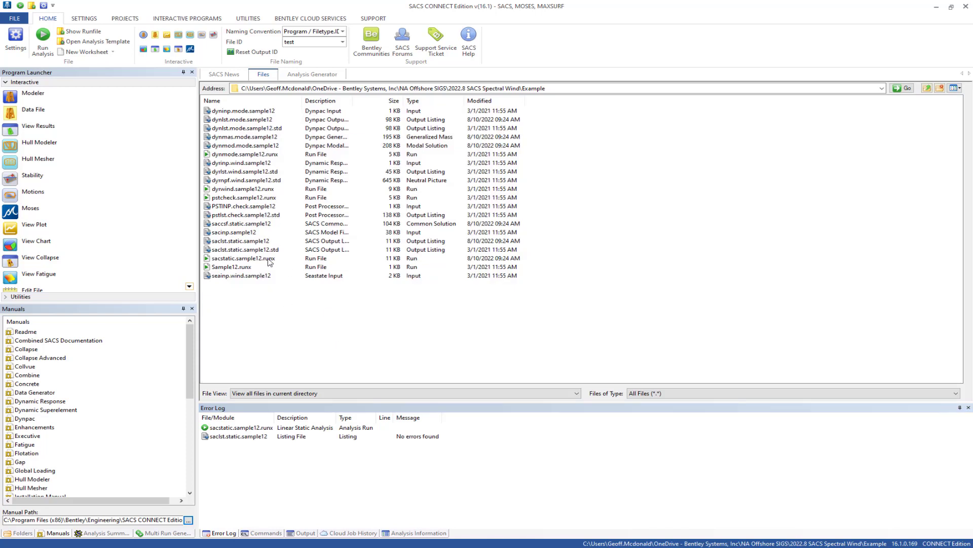
click(245, 189)
right_click(245, 186)
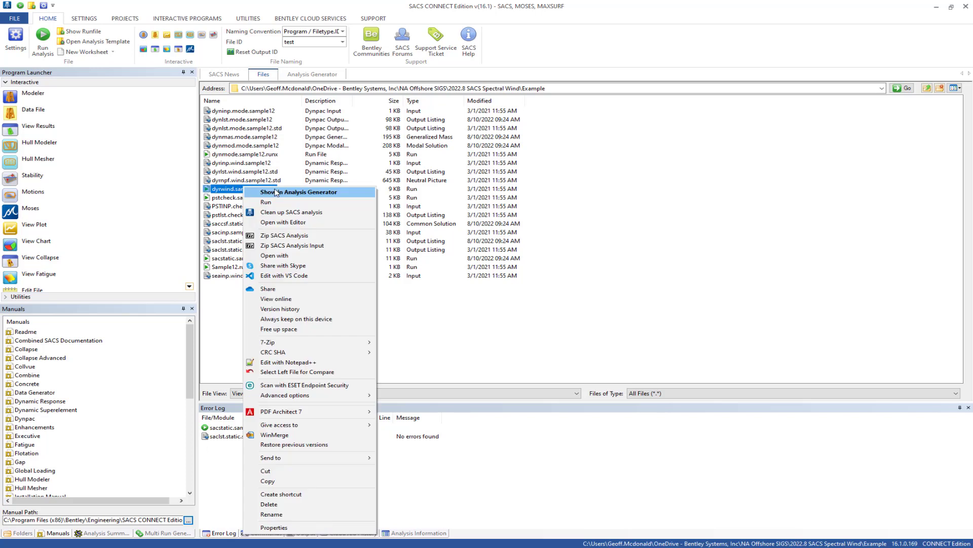
click(273, 192)
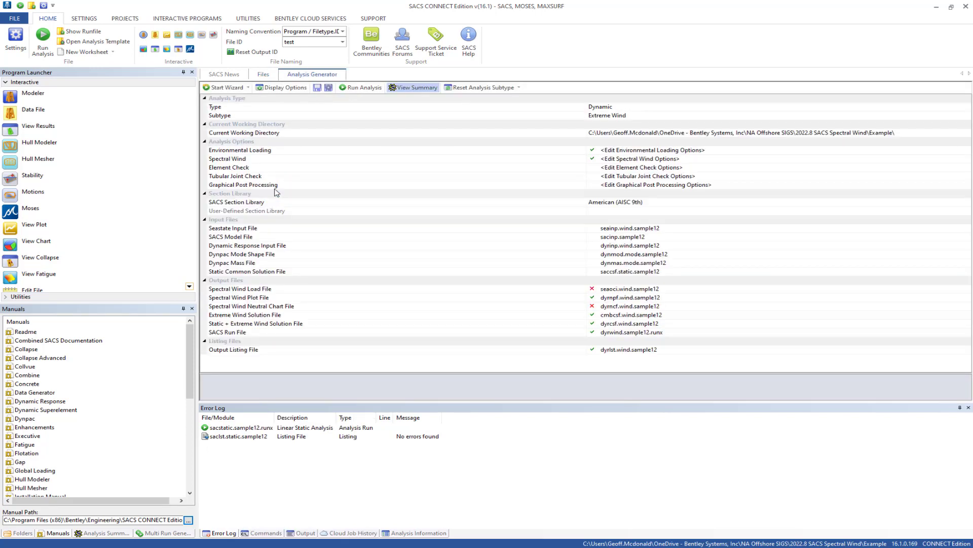
Enable the Spectral Wind Load File and Spectral Wind Neutral Chart File outputs and save the run file.
click(592, 289)
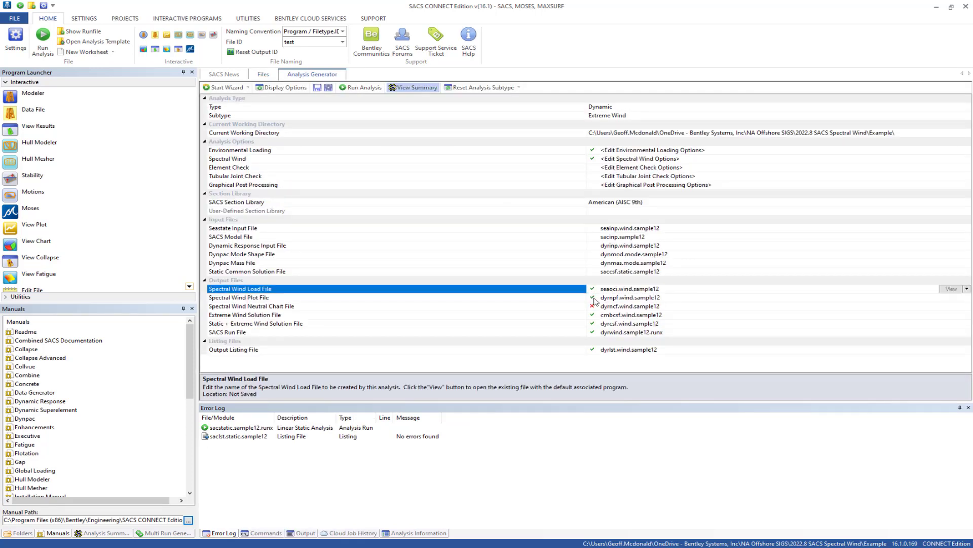
click(593, 305)
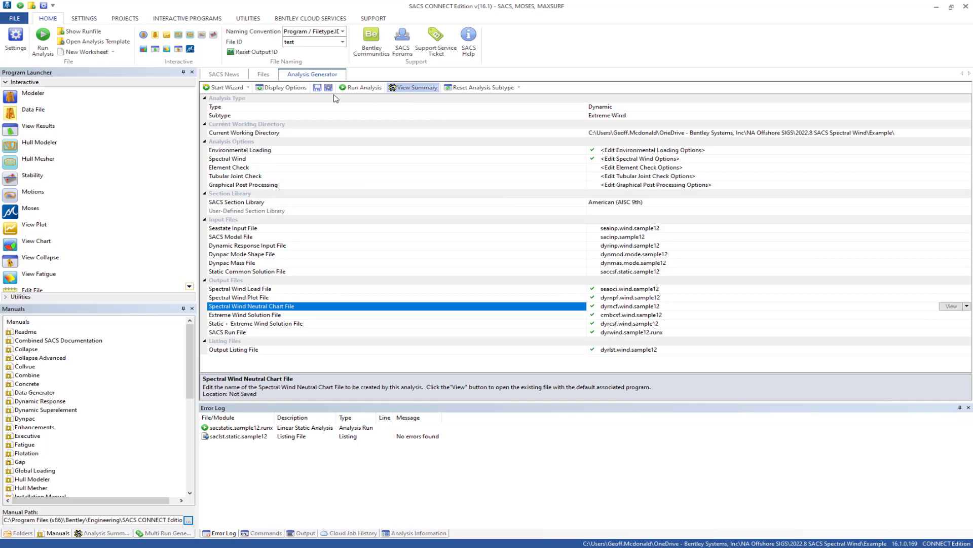
click(317, 88)
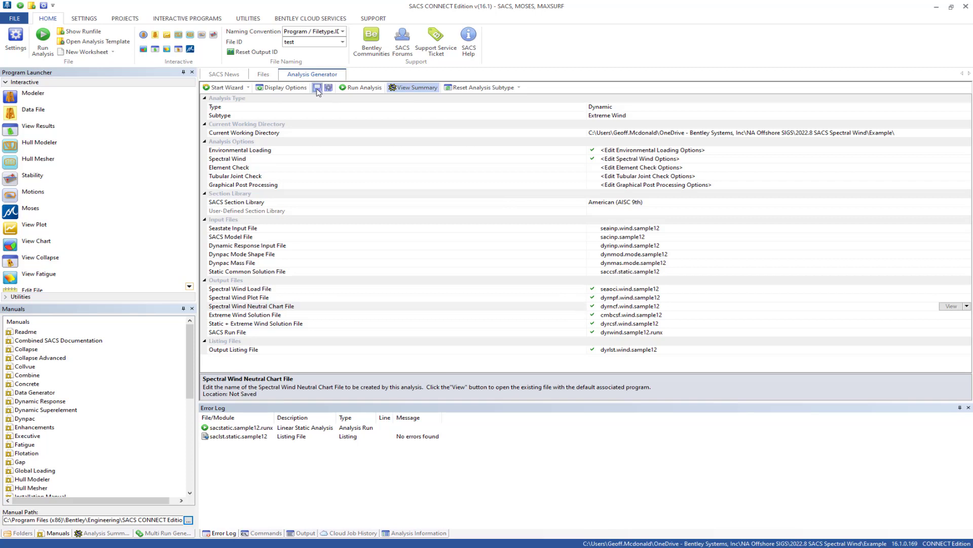
Review the dynamic response, SACS model, Dynpac mode shape and static common solution entries among the input files.
click(672, 245)
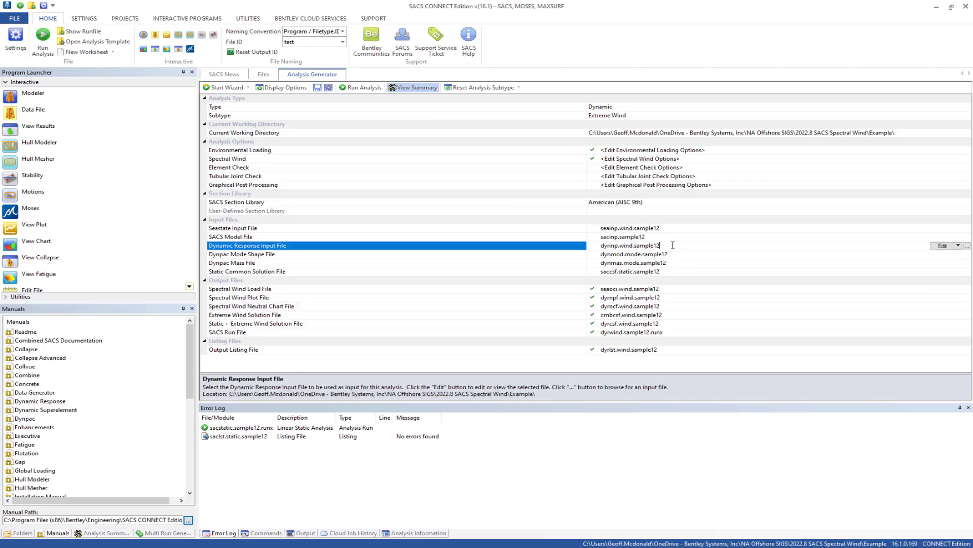
click(667, 238)
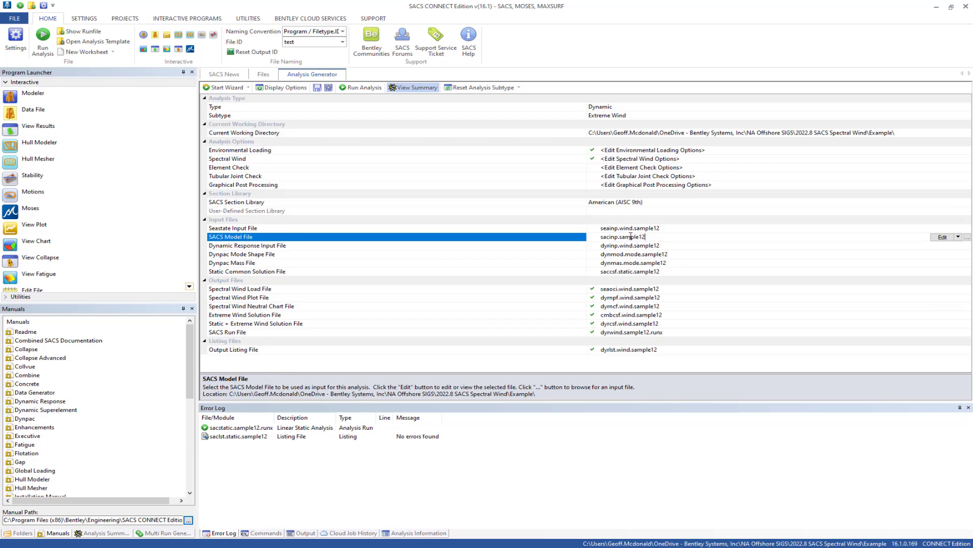
click(689, 258)
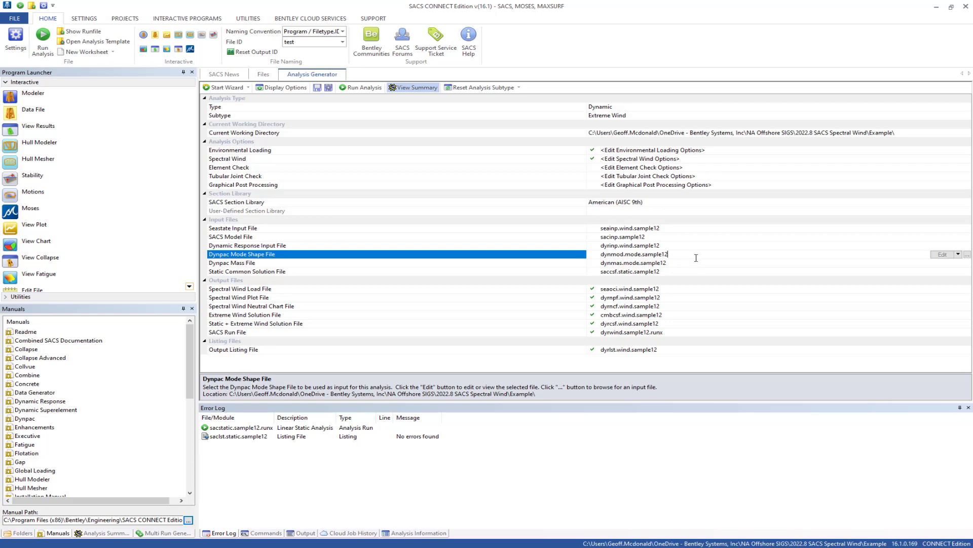
click(691, 272)
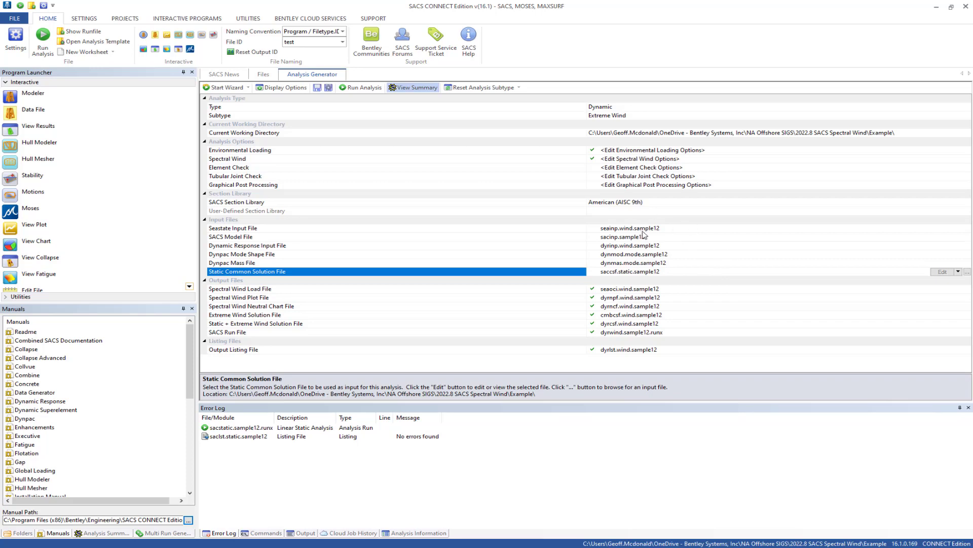
Open the Seastate input file seainp.wind.sample12 with Datagen.
click(695, 229)
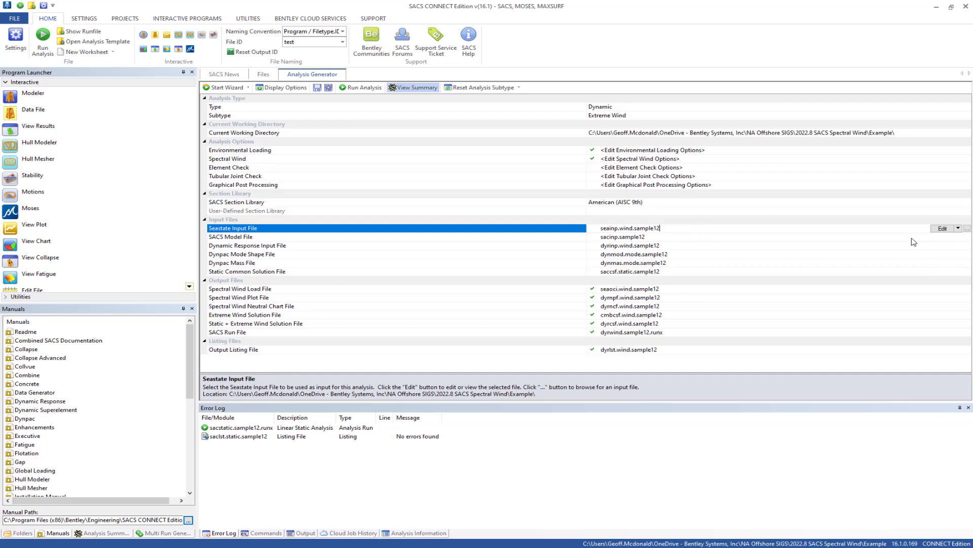
click(959, 228)
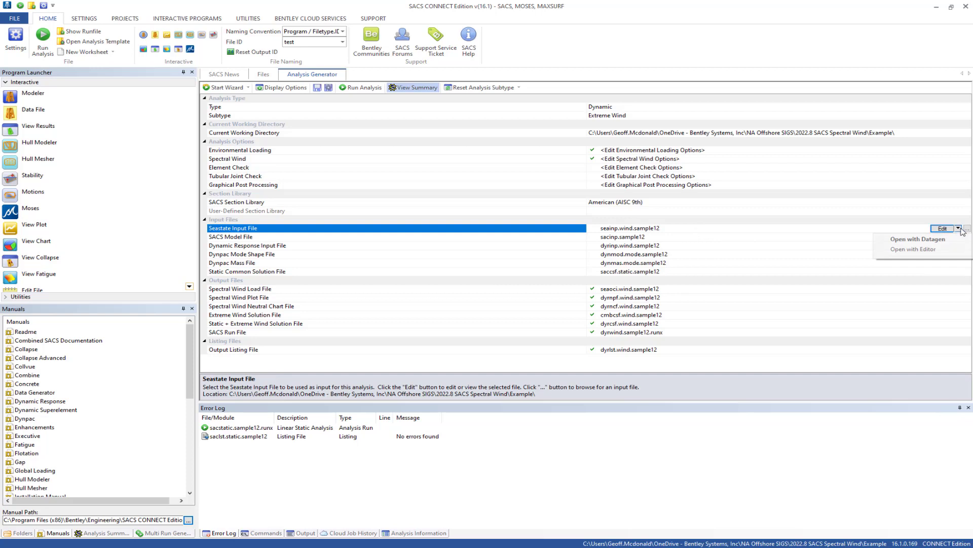
click(916, 240)
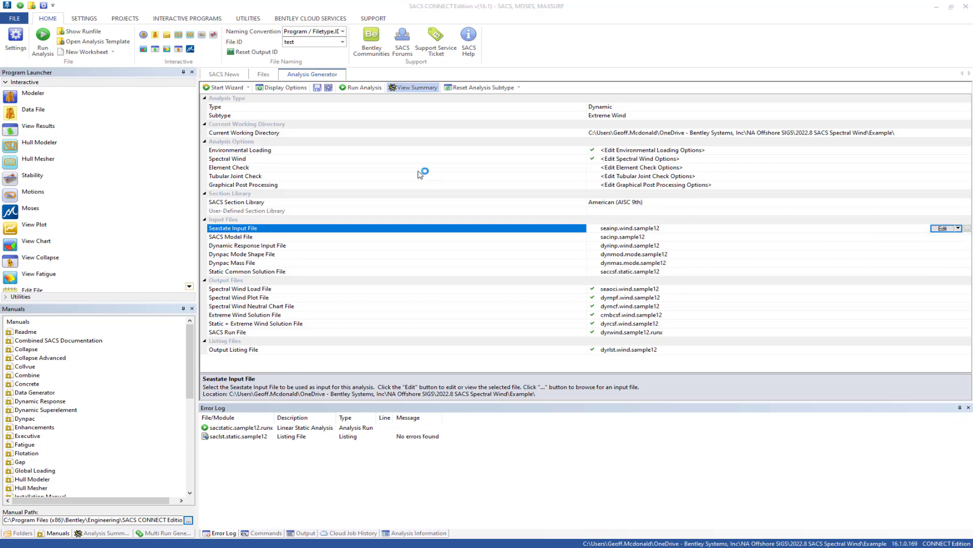
Open the dynamic response input file dyrinp.wind.sample12 in Datagen and inspect the reference length field on its SPCWIN line.
click(693, 246)
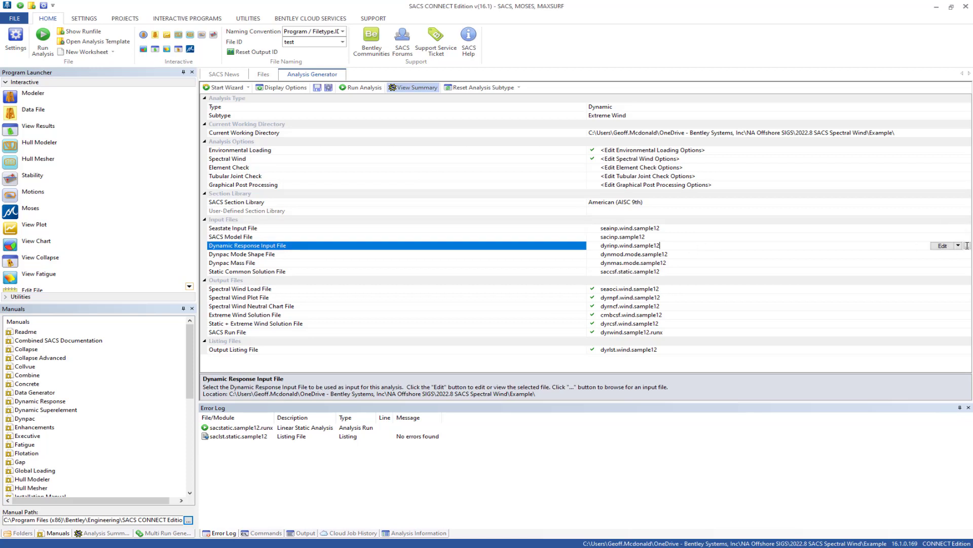
click(967, 246)
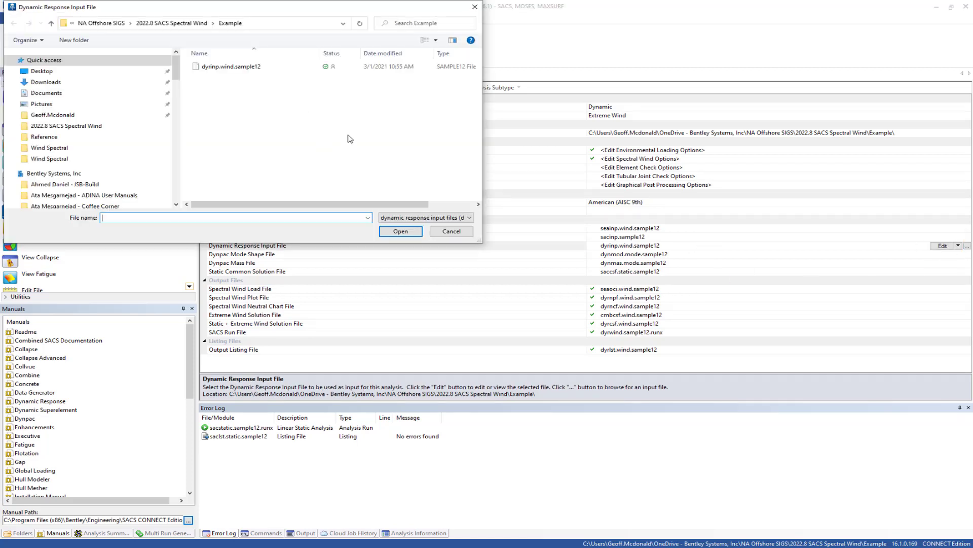
click(470, 230)
click(885, 244)
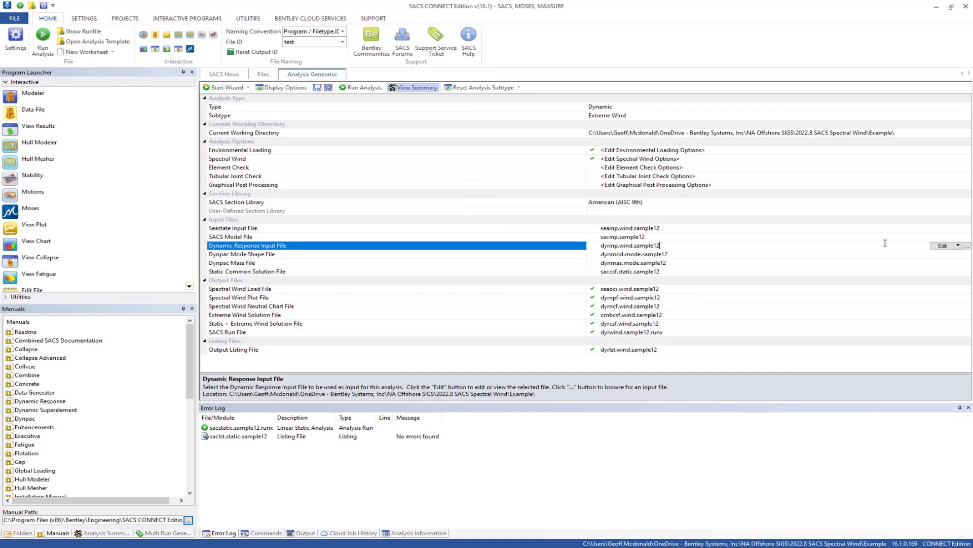
click(959, 246)
click(418, 243)
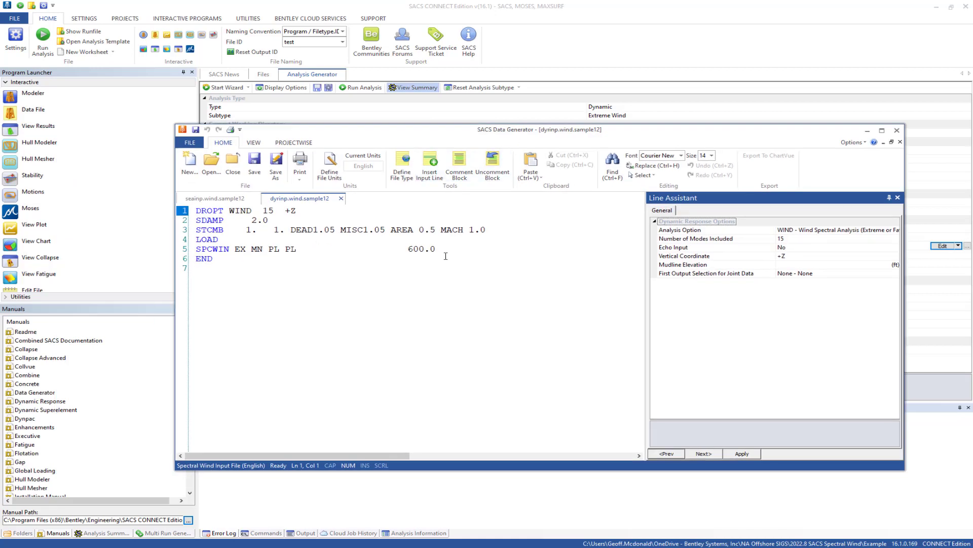
click(442, 249)
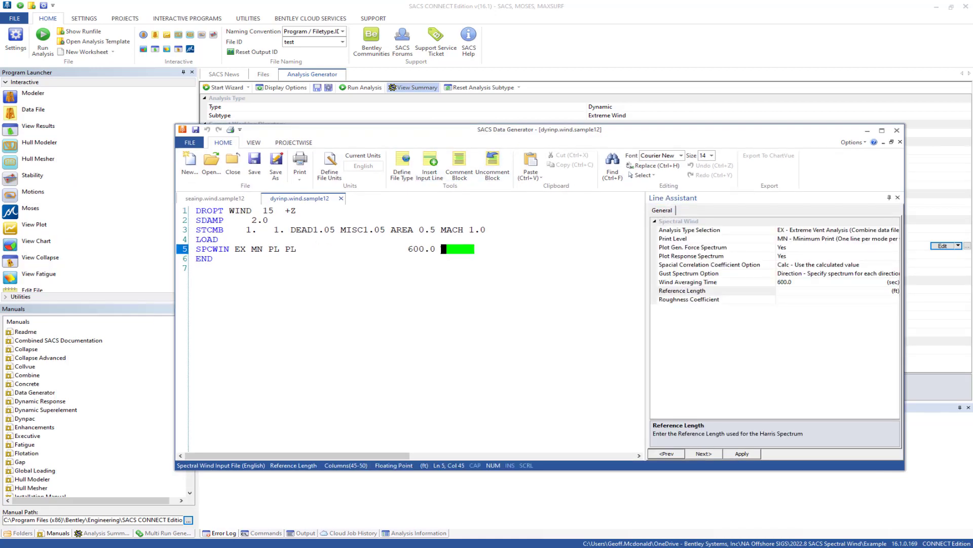
Inspect the wind velocity and wind direction fields of load condition W000 in seainp.wind.sample12.
click(204, 198)
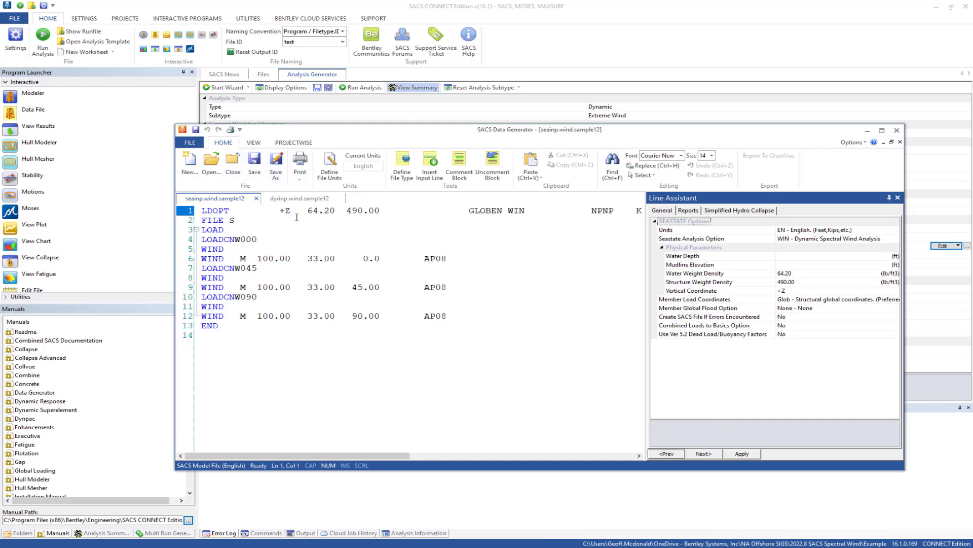
click(277, 261)
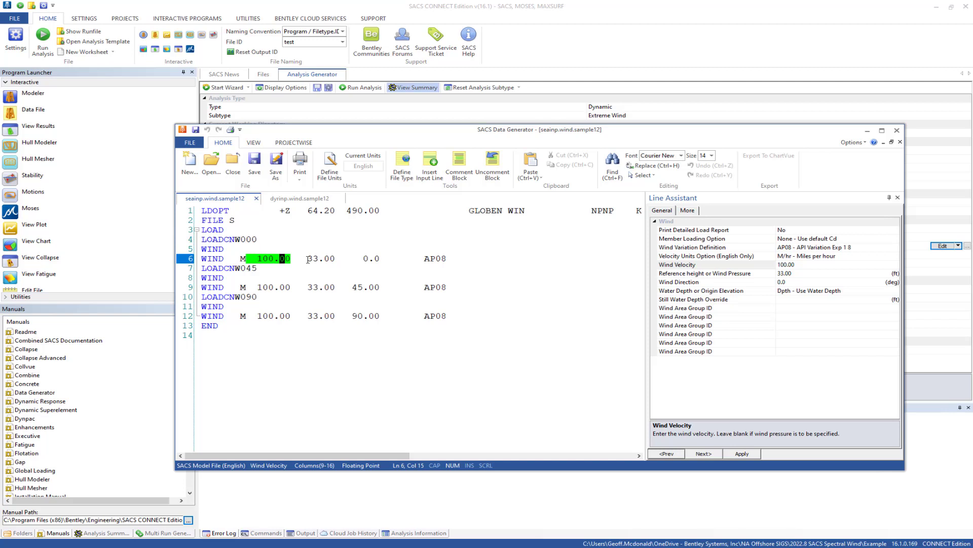
click(368, 261)
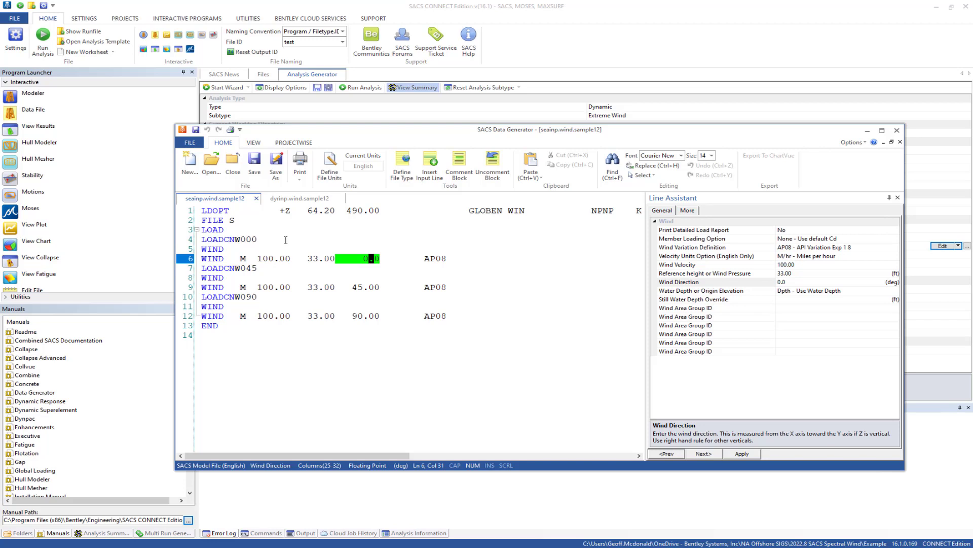
Inspect the wind velocity and wind direction fields across the W000, W045 and W090 load conditions.
click(269, 259)
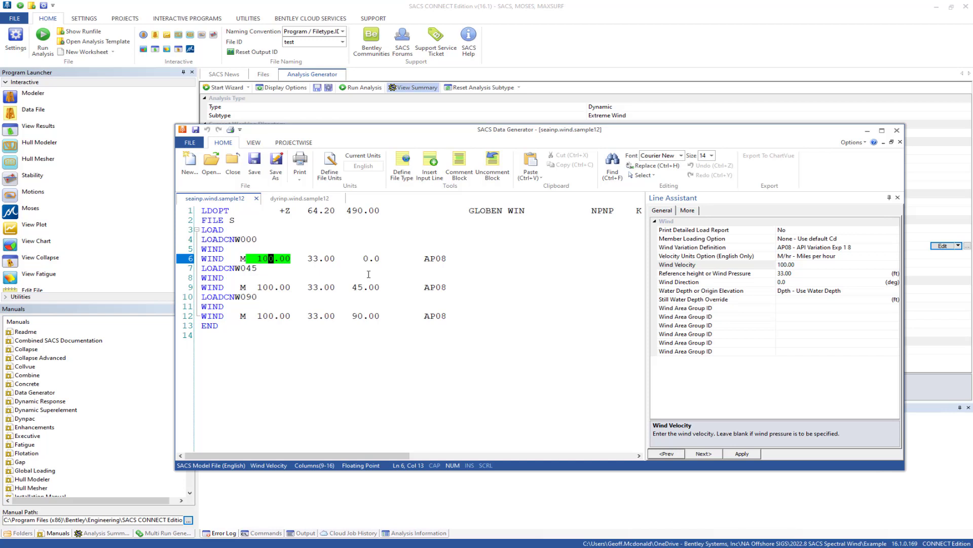
click(376, 259)
click(371, 286)
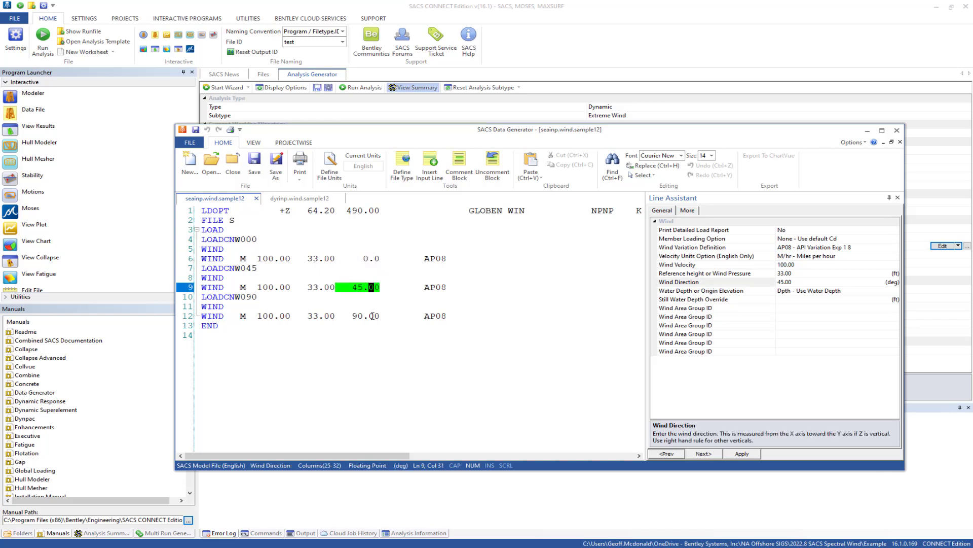
key(Down)
key(Down)
key(Down)
Set the velocity units option of the W000 wind line to M/hr - Miles per hour.
click(273, 259)
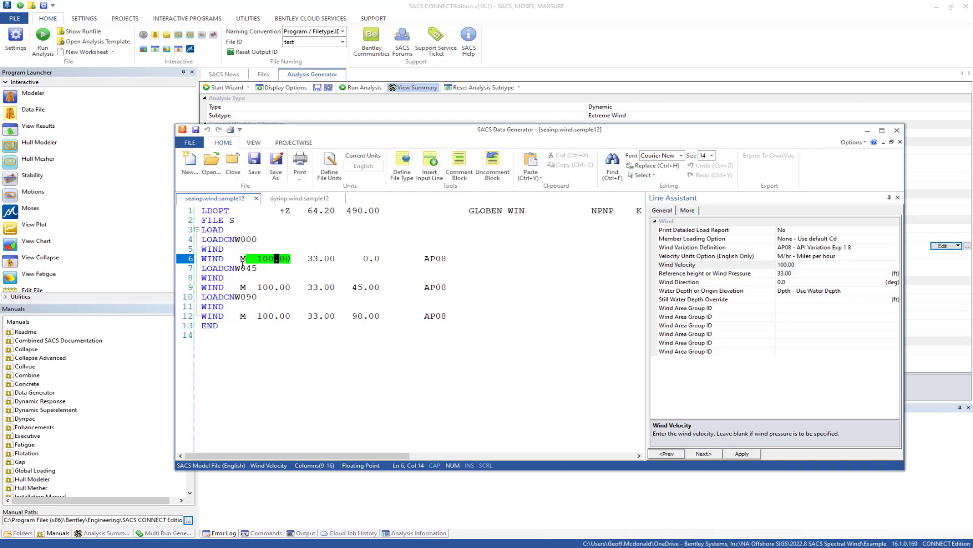
click(763, 257)
click(809, 257)
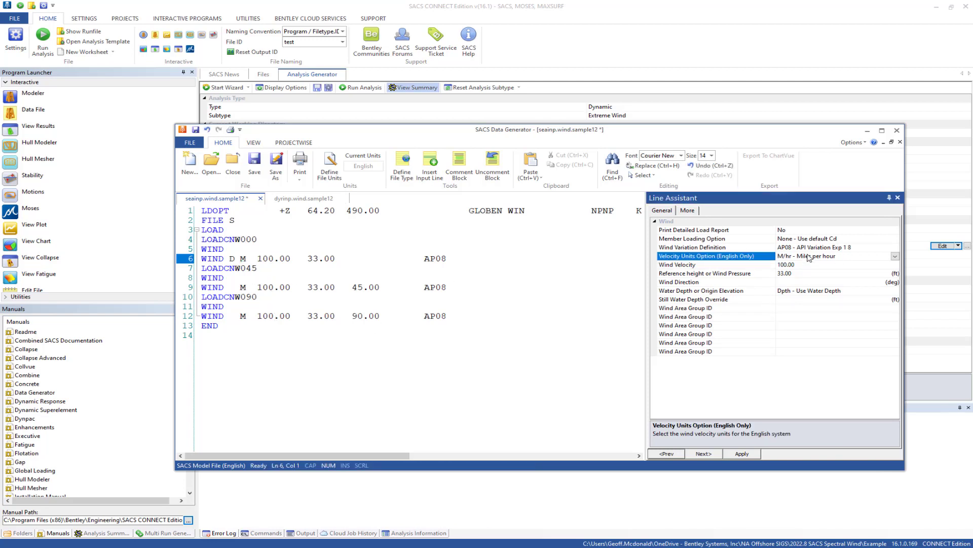
click(810, 257)
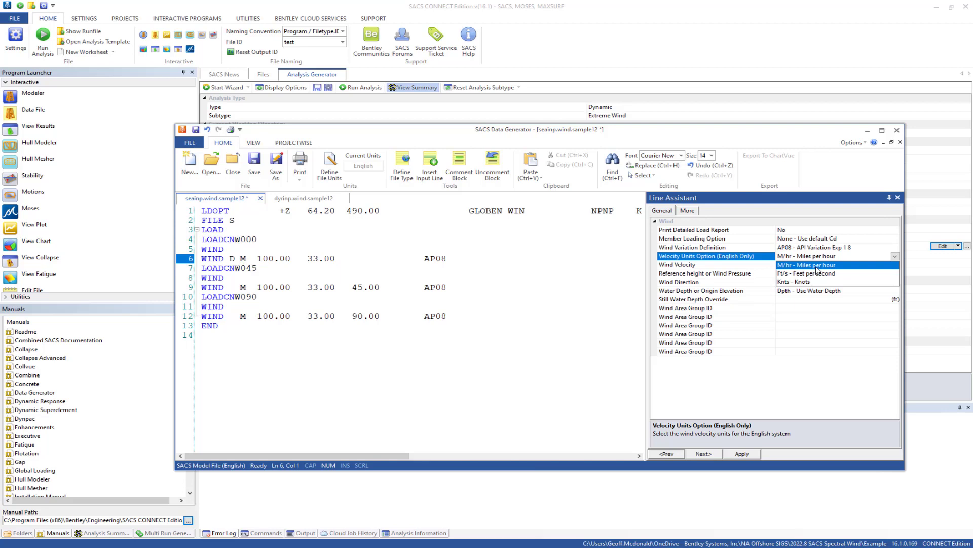
click(816, 264)
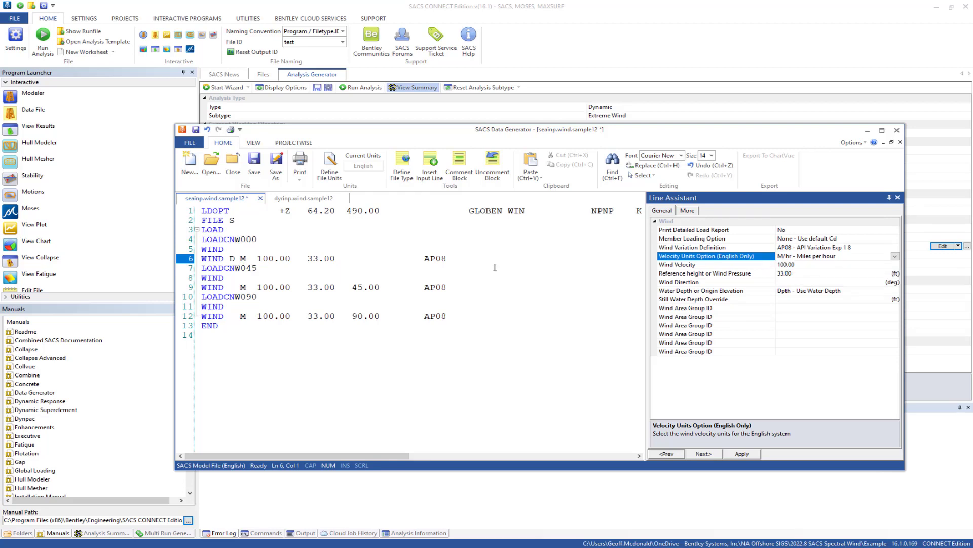
Inspect the reference height and browse the wind variation definition options of the W000 wind line, keeping AP08.
click(276, 258)
click(308, 258)
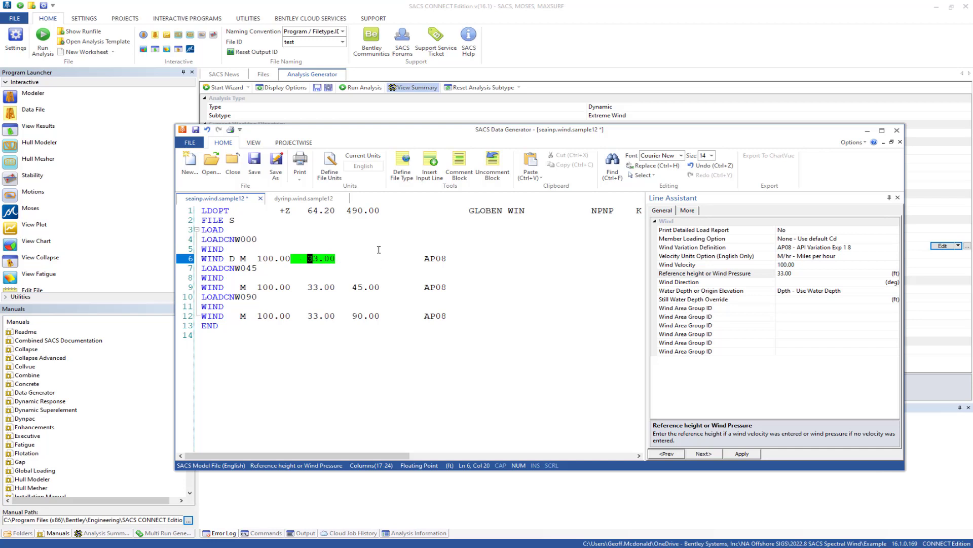
click(431, 258)
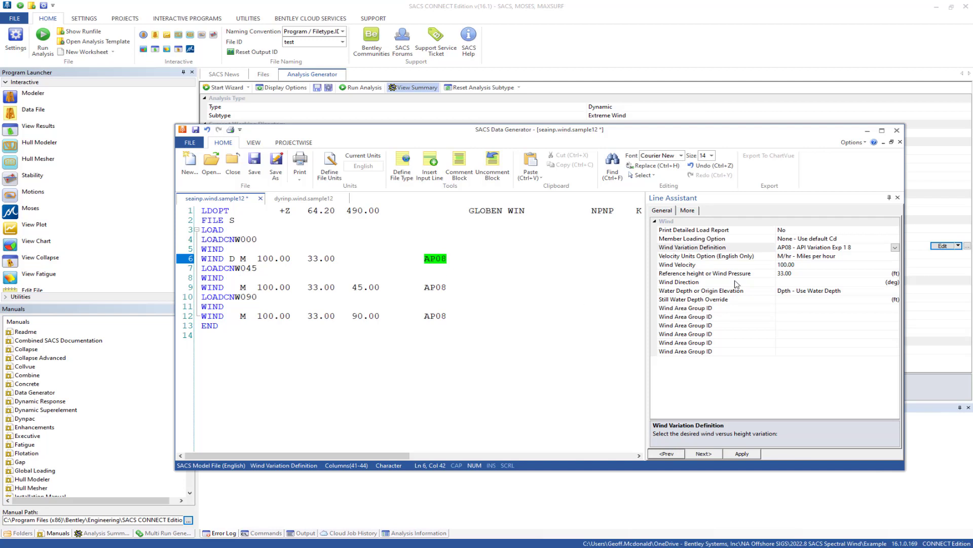
click(806, 247)
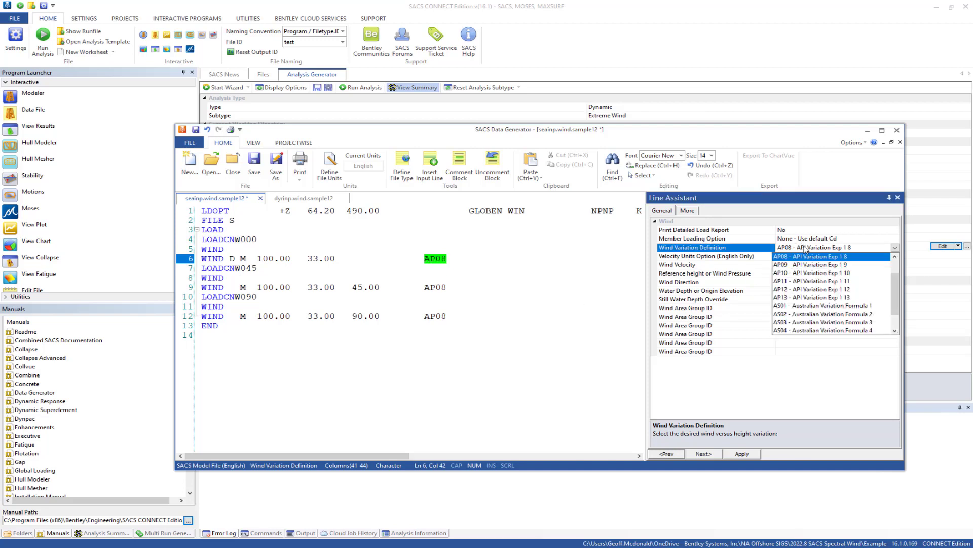
scroll(830, 279, down, 2)
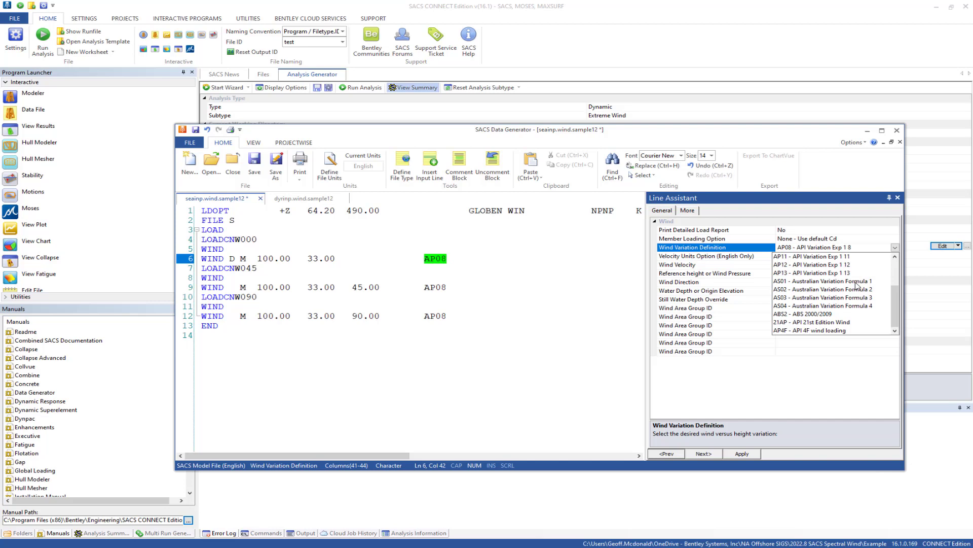
scroll(857, 285, up, 2)
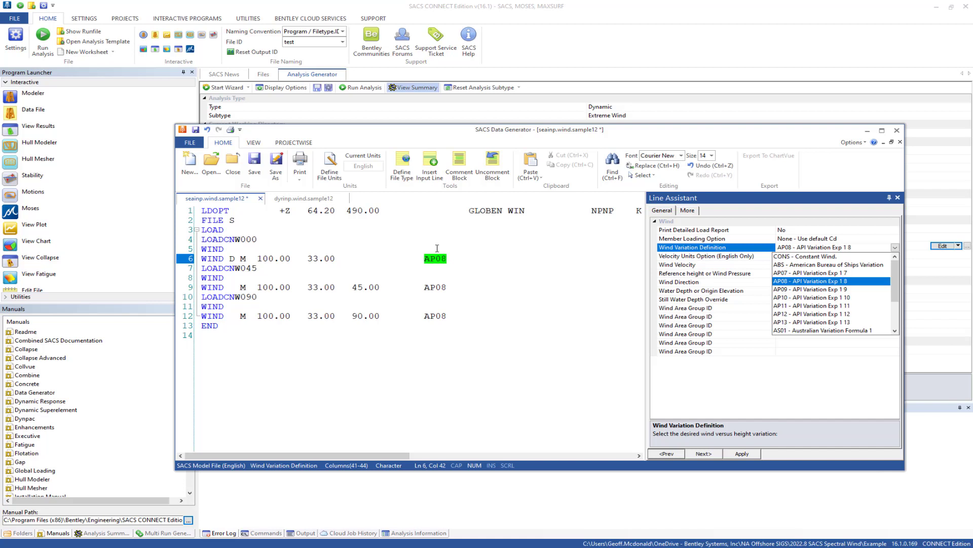
click(441, 258)
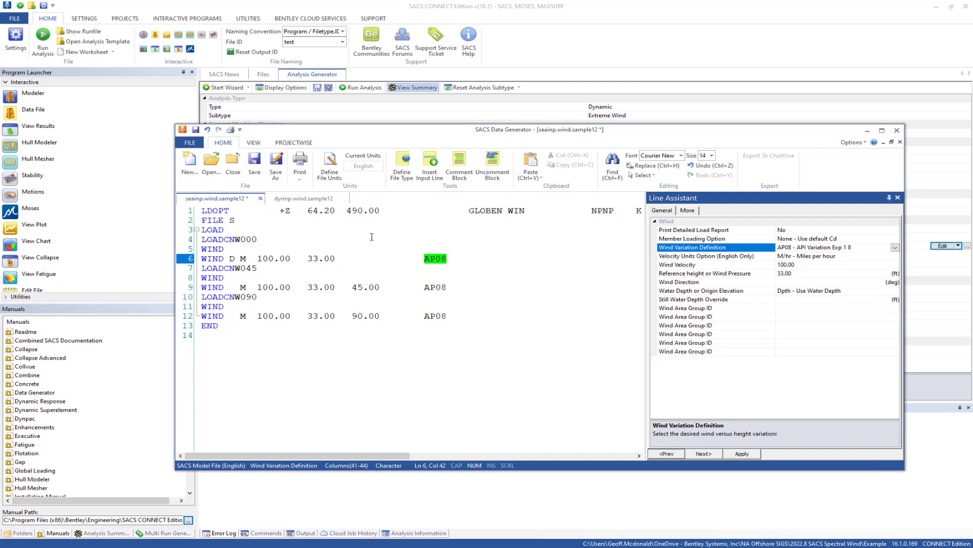
Check the wind direction field of load condition W000 and undo the edit to its wind line.
click(381, 262)
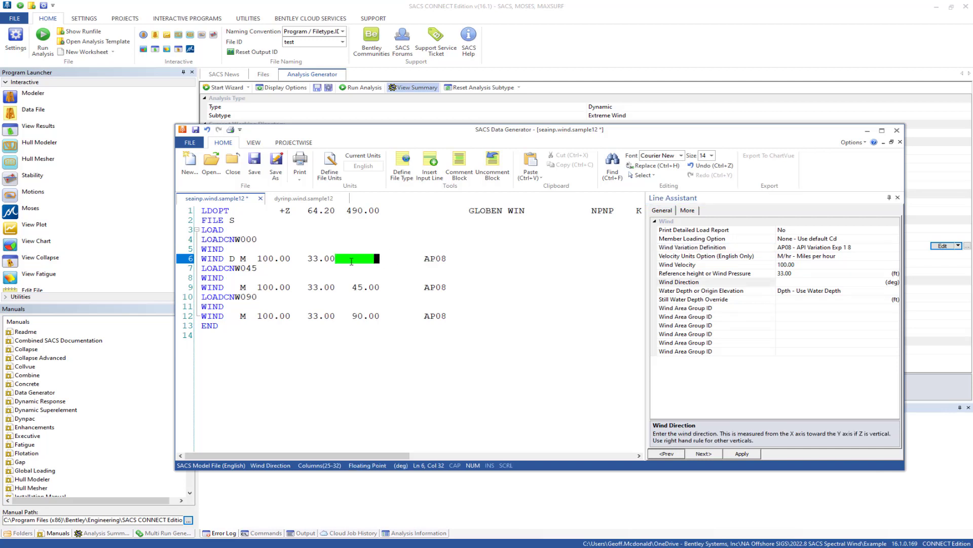
key(ctrl+z)
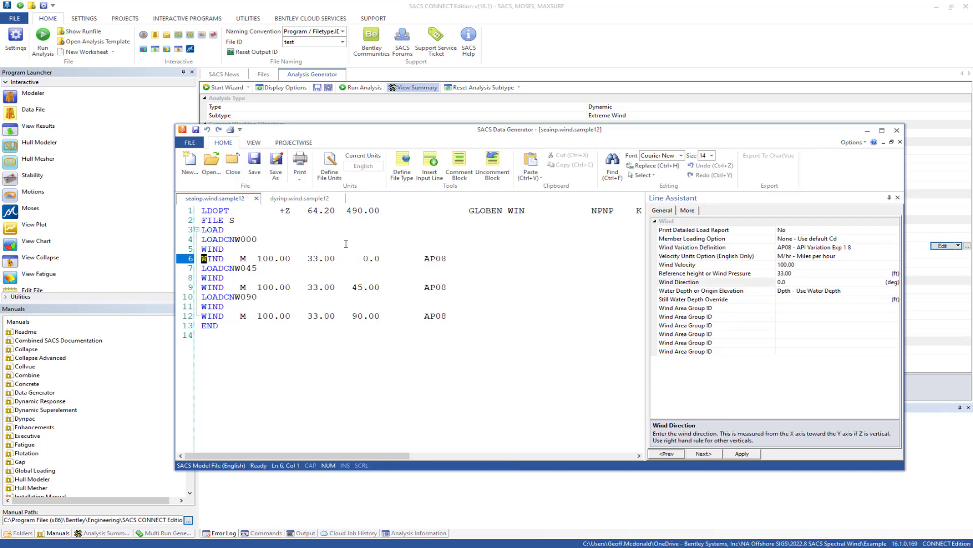
click(345, 243)
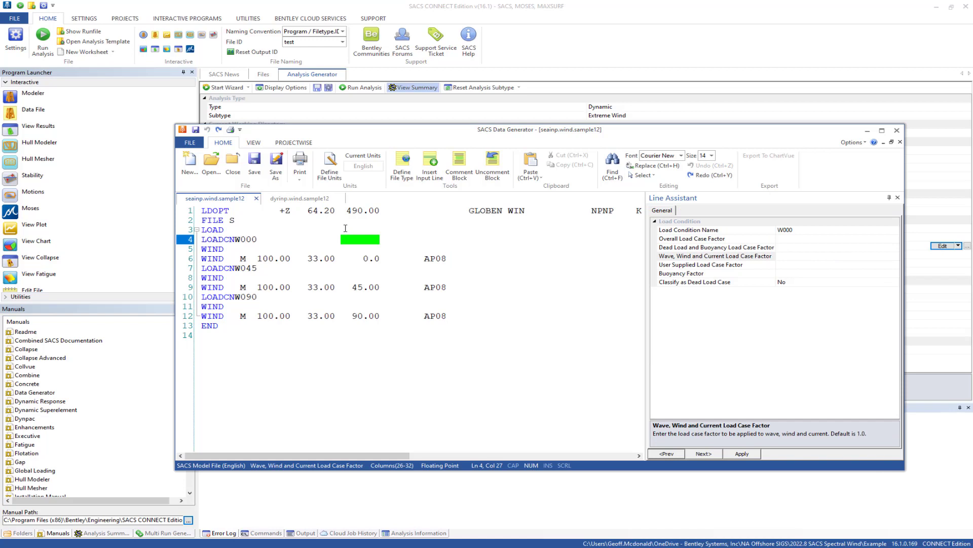
Review the Seastate analysis options on the LDOPT line, keeping WIN - Dynamic Spectral Wind Analysis.
click(519, 212)
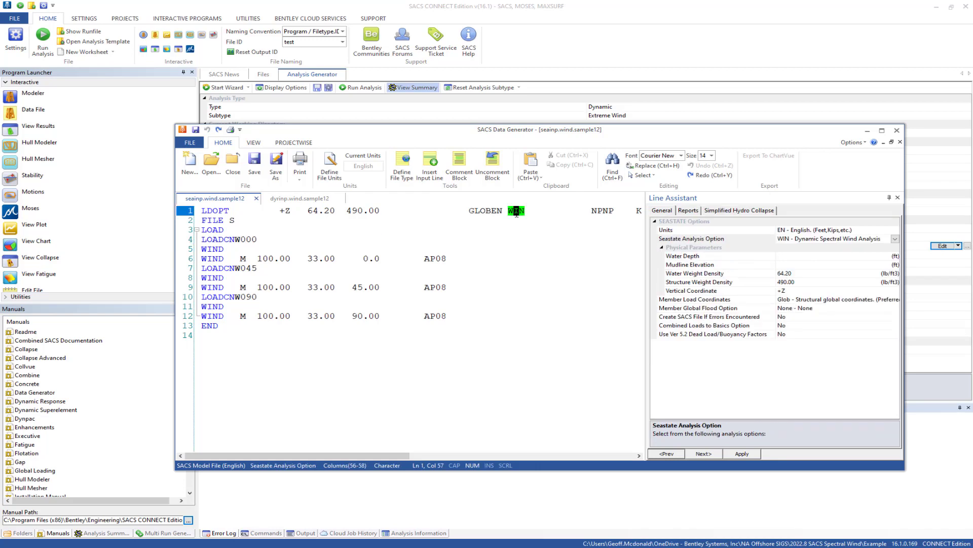
click(817, 242)
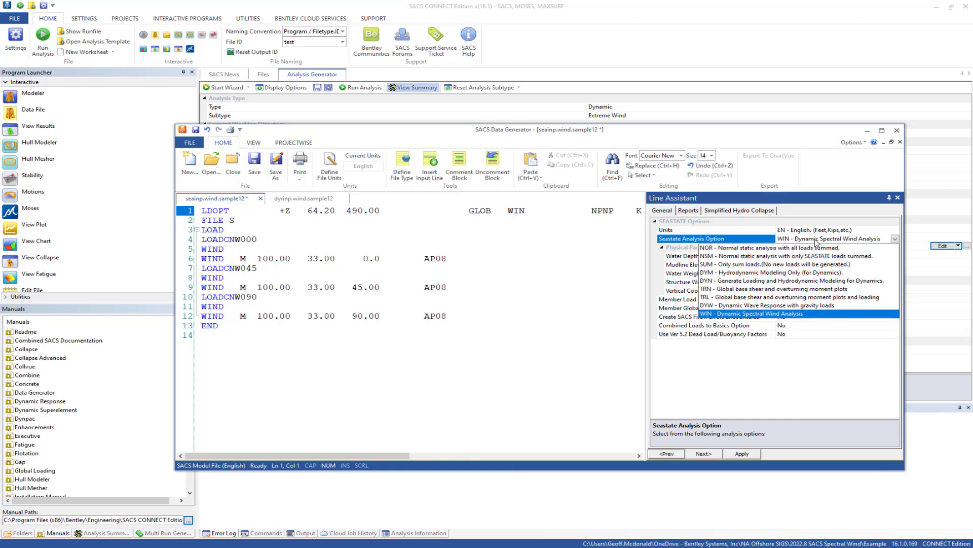
click(817, 242)
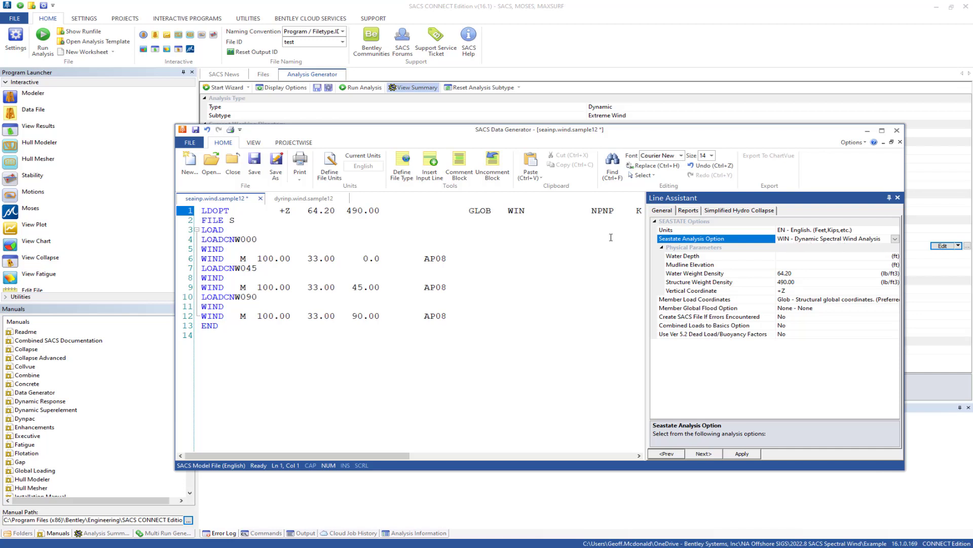
Examine the analysis option, overall modal damping, static combination factors and spectral wind analysis type in dyrinp.wind.sample12.
click(304, 202)
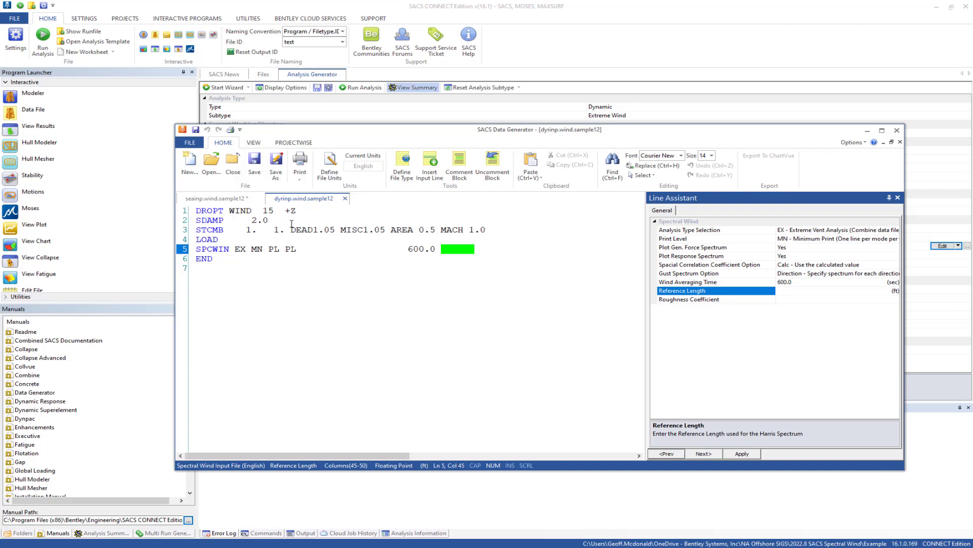
click(249, 210)
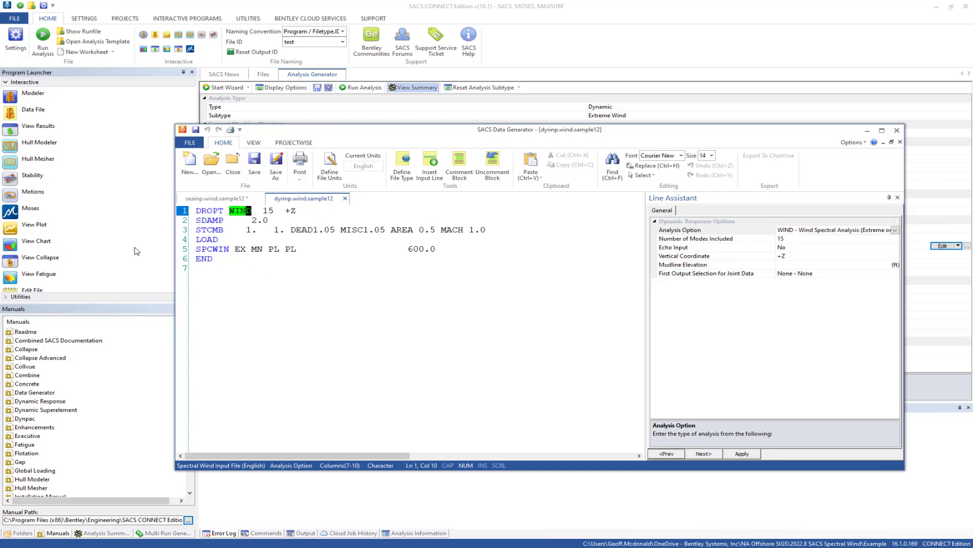
click(254, 219)
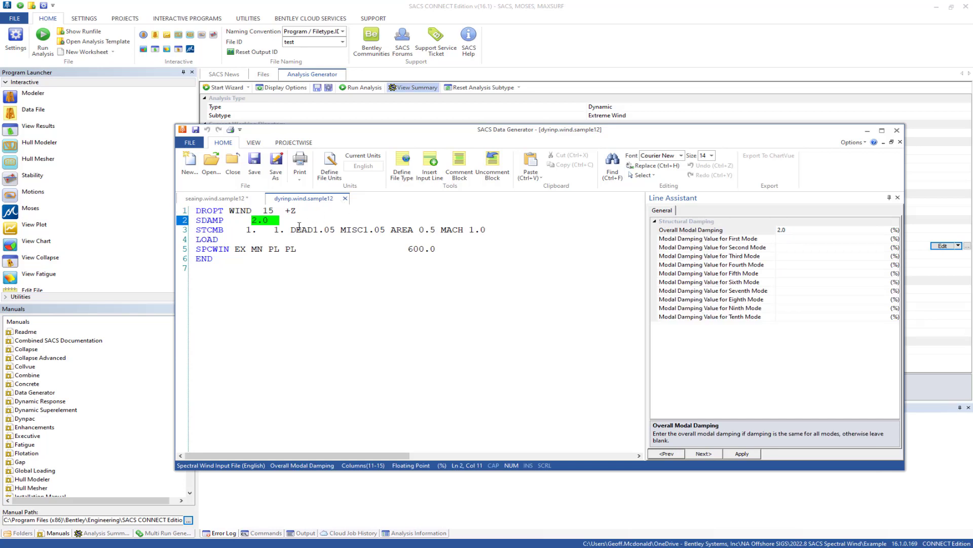
click(248, 230)
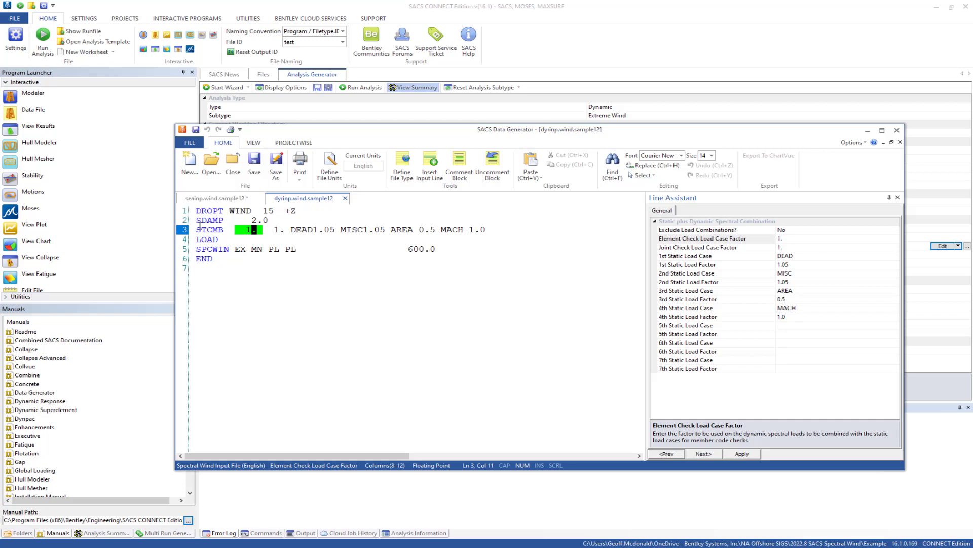
click(240, 249)
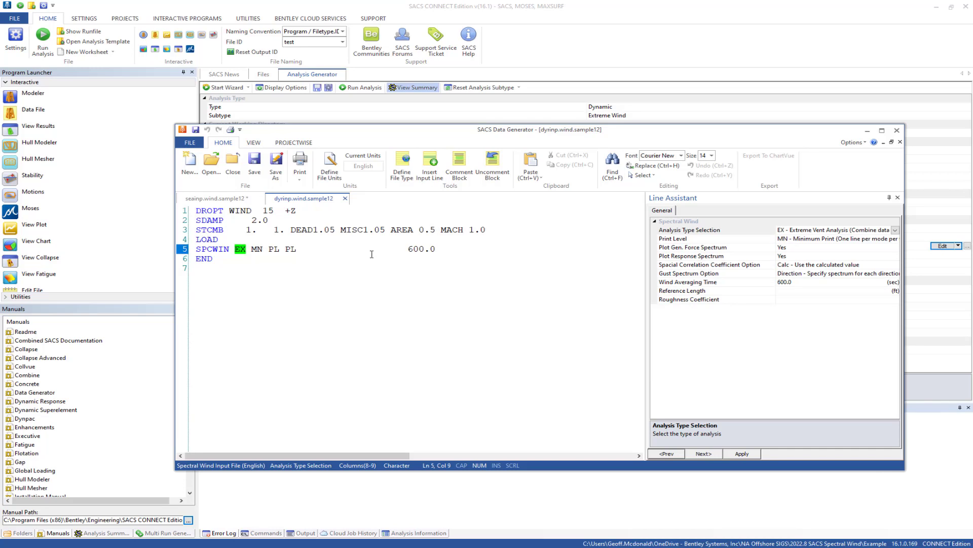
click(215, 240)
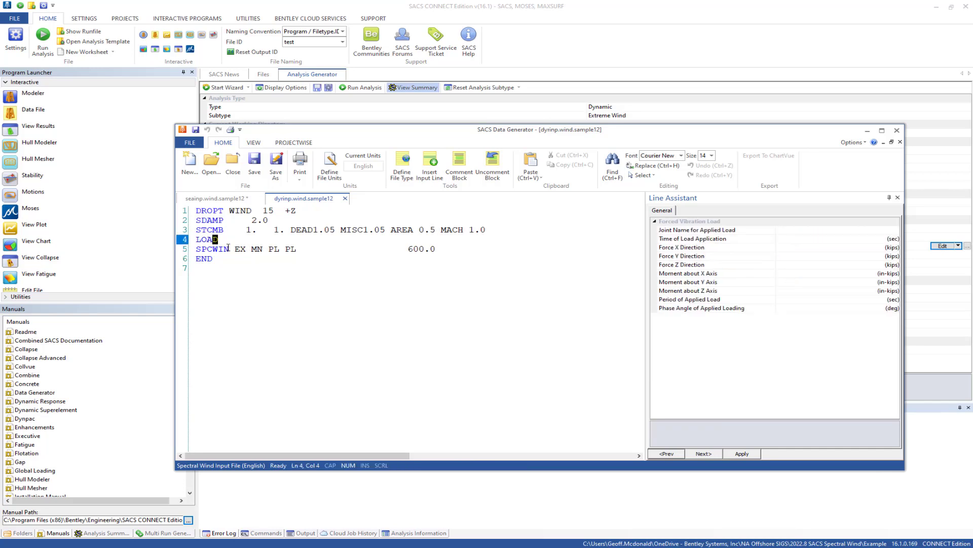
On the SPCWIN line, set the spatial correlation coefficient to Calc and the gust spectrum option to Direction, and check the averaging time and reference length fields.
click(231, 247)
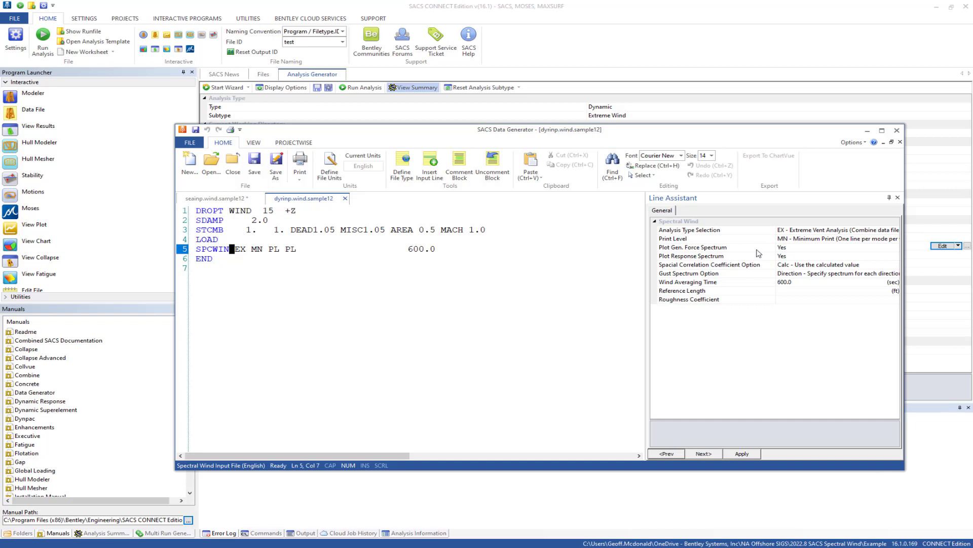
double_click(801, 267)
click(805, 268)
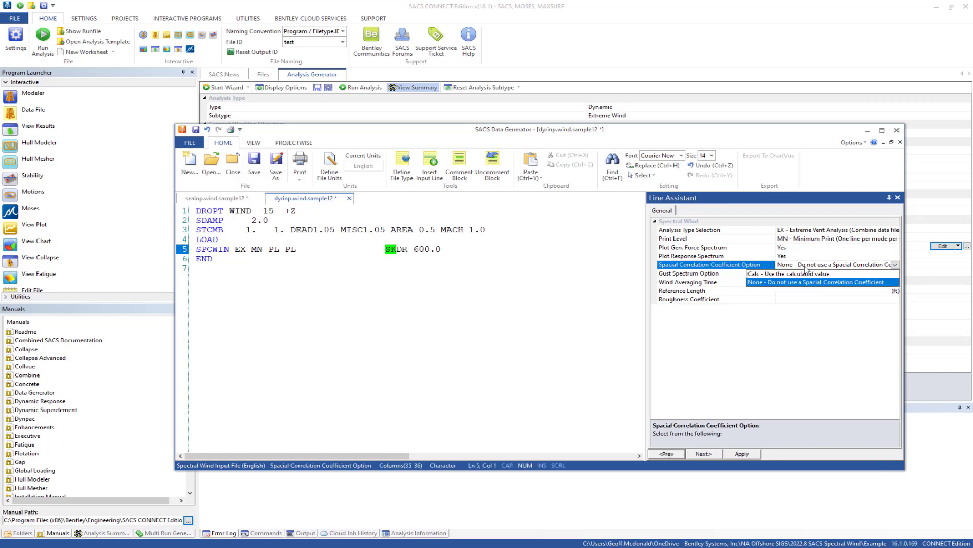
click(806, 274)
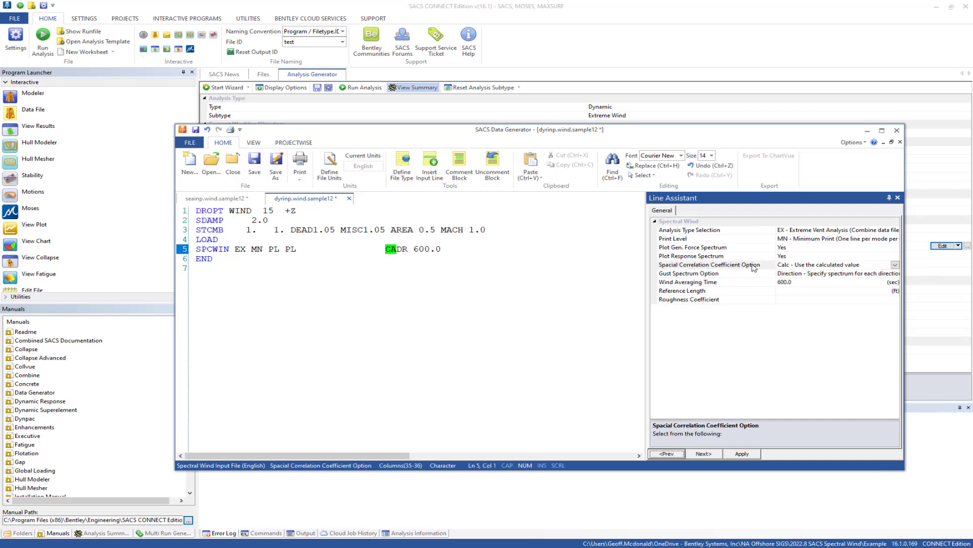
click(802, 273)
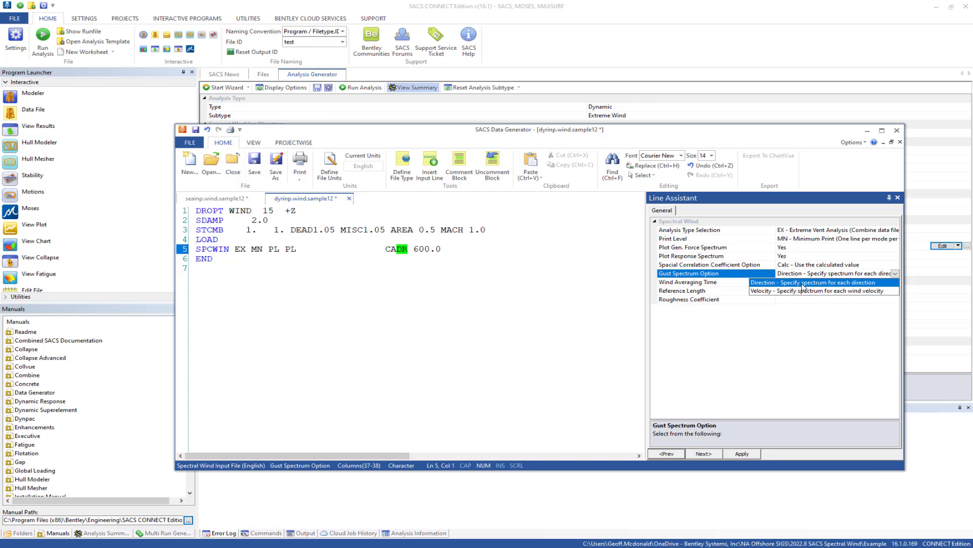
click(802, 283)
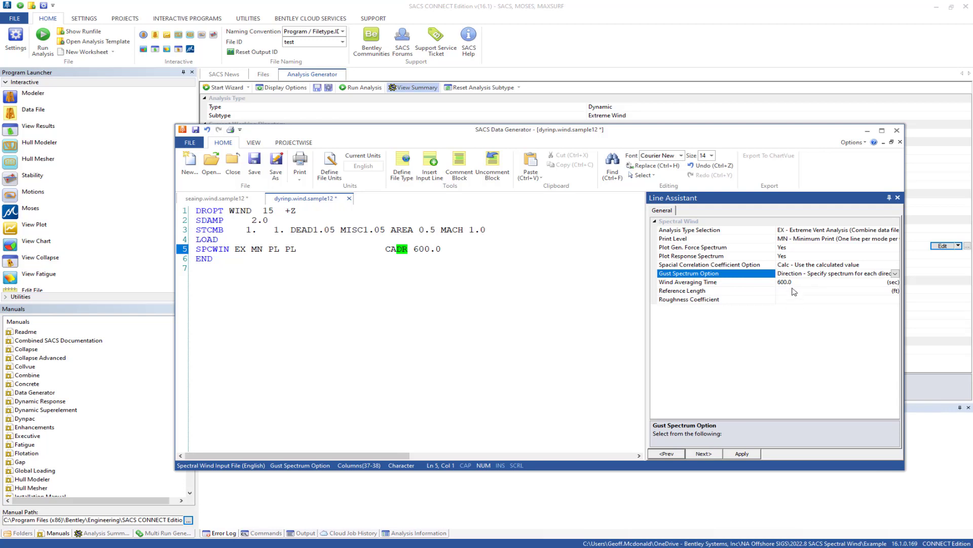
click(807, 282)
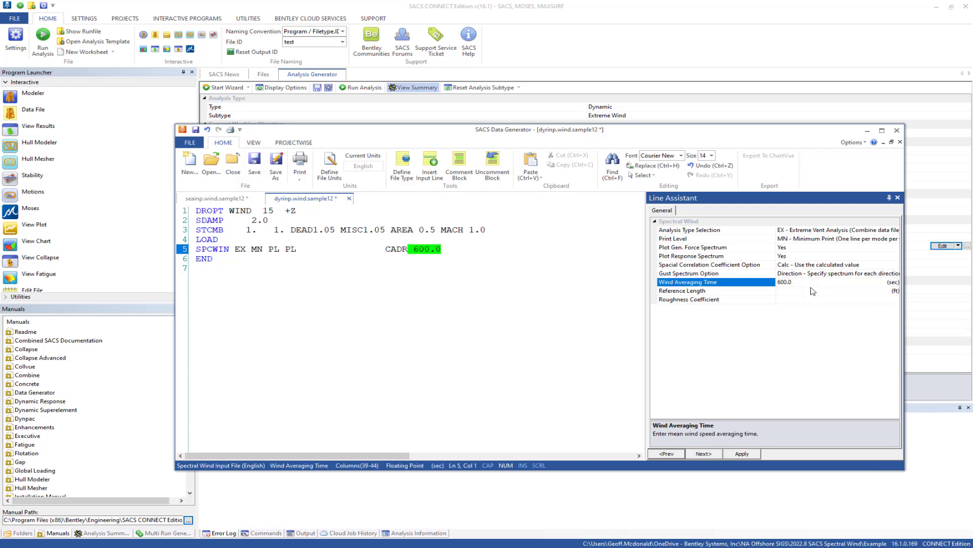
click(811, 291)
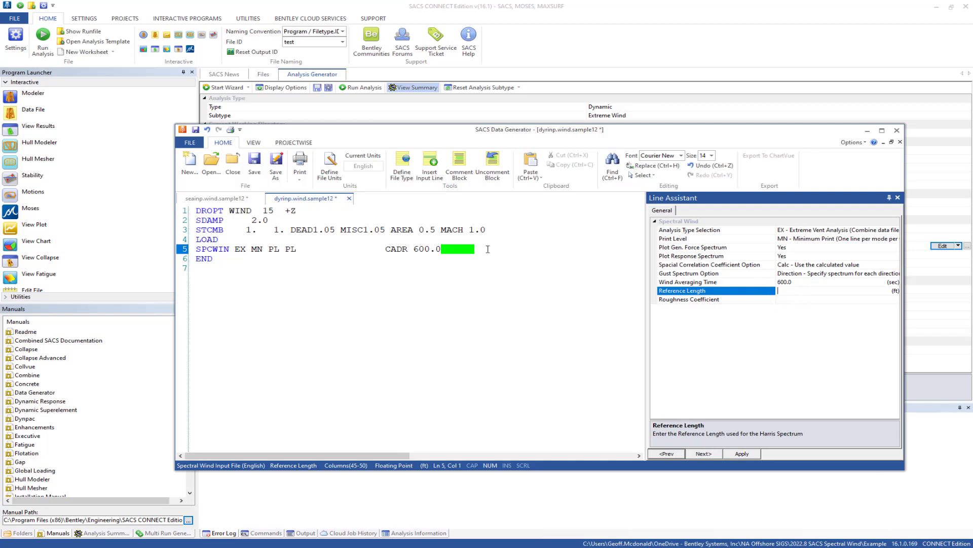
Insert a WINSPC line below the SPCWIN line and check its wind direction and fraction of time fields.
click(454, 249)
key(Return)
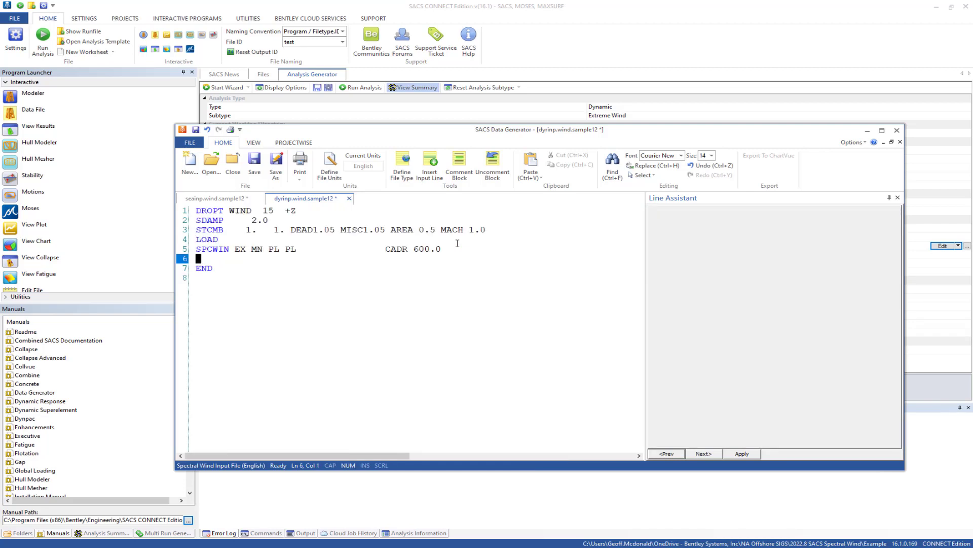
text(WINSPC)
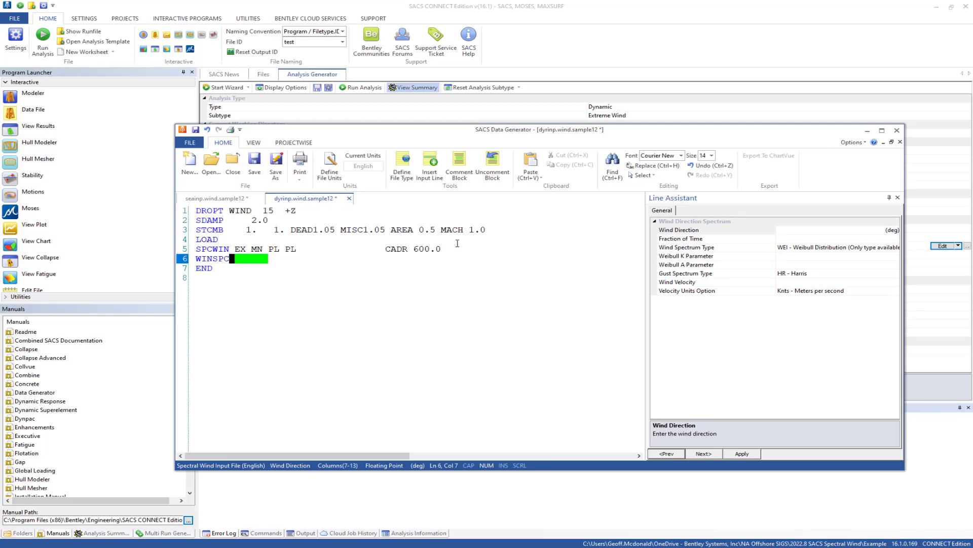
click(818, 229)
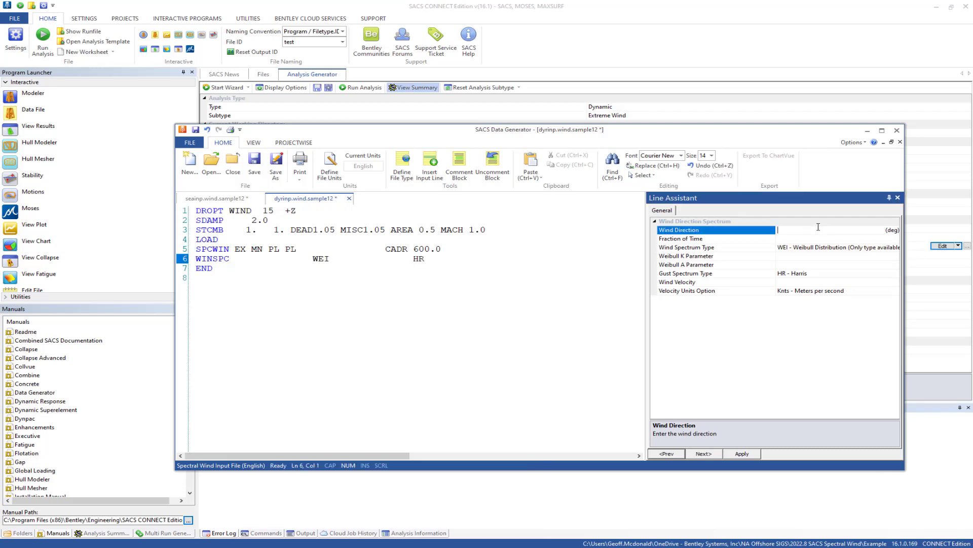
click(779, 239)
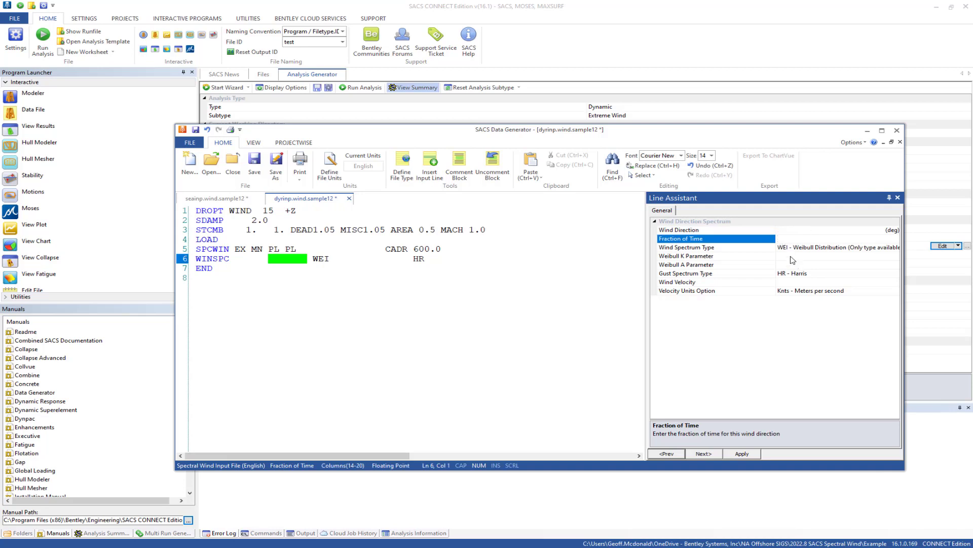
Try the Von Karman and Froya gust spectrum types on the WINSPC line and return it to HR - Harris.
click(800, 274)
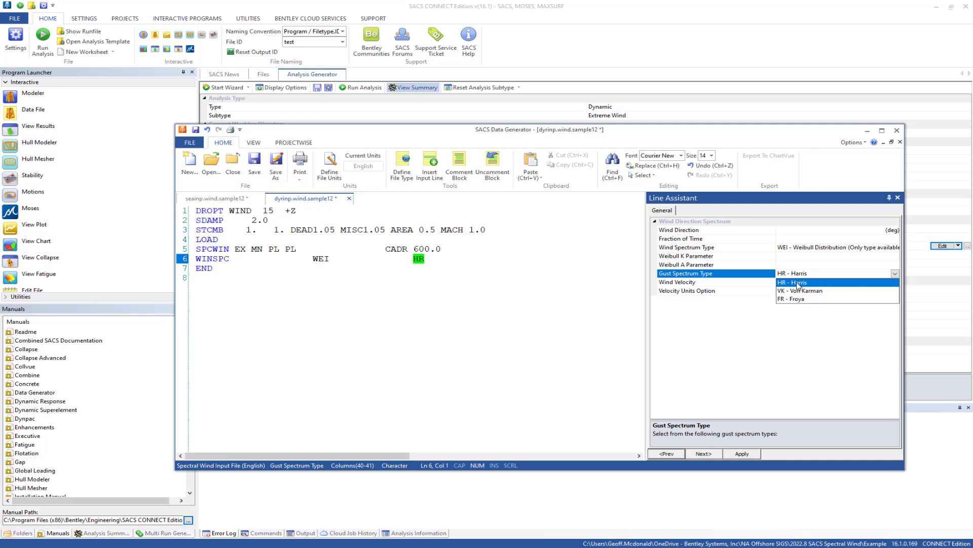
click(799, 283)
click(801, 277)
click(804, 290)
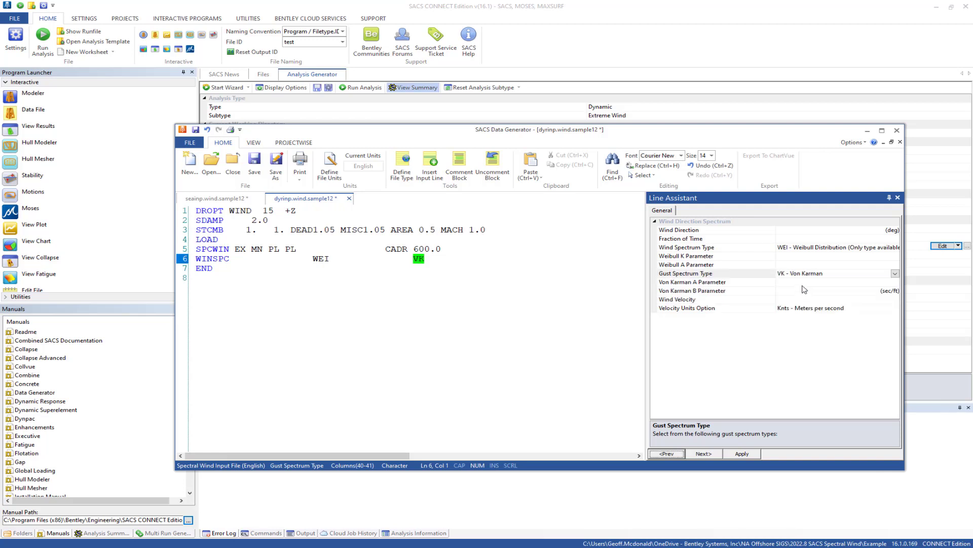
click(804, 277)
click(804, 299)
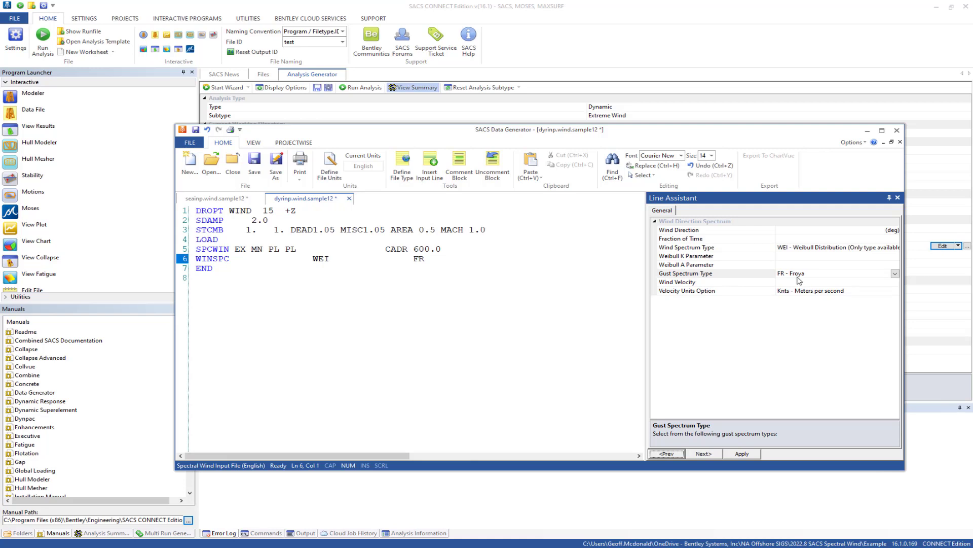
click(799, 277)
click(799, 291)
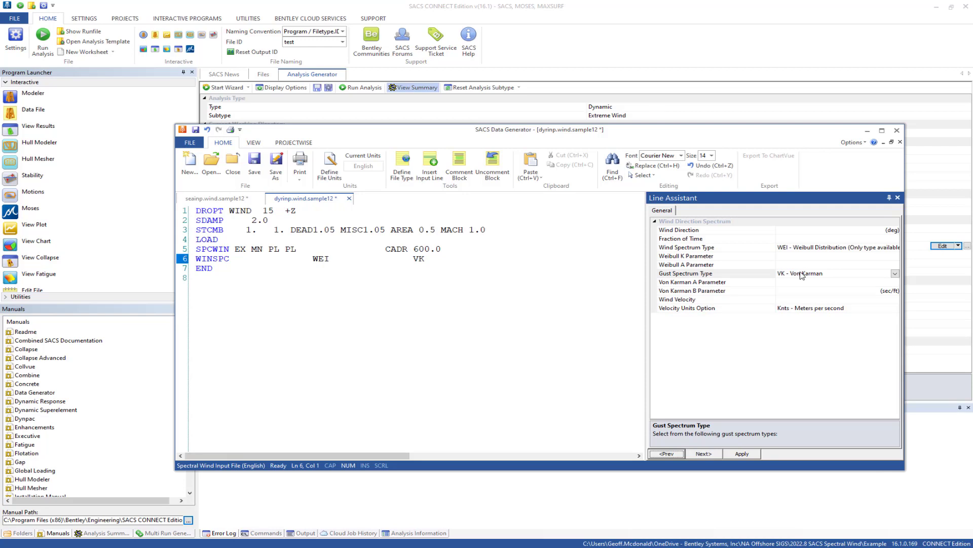
click(802, 275)
click(802, 287)
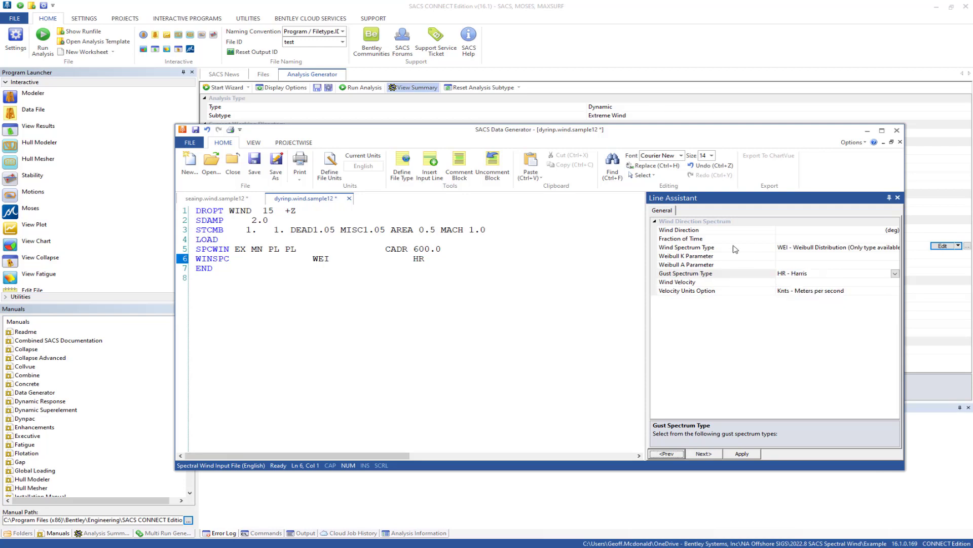
On the WINSPC line, set the velocity units to M/hr - Miles per hour and the wind velocity to 100.
click(792, 292)
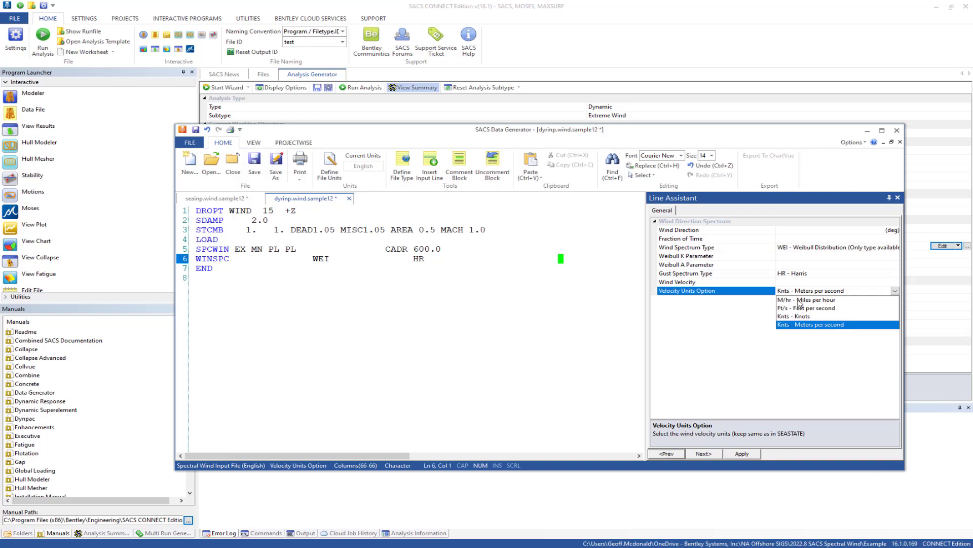
click(799, 301)
click(786, 282)
text(100.)
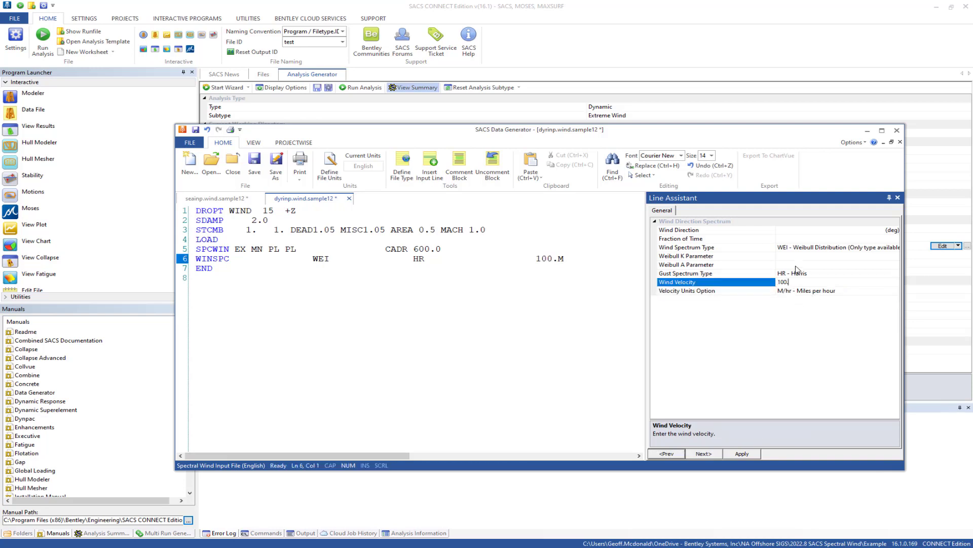
click(782, 235)
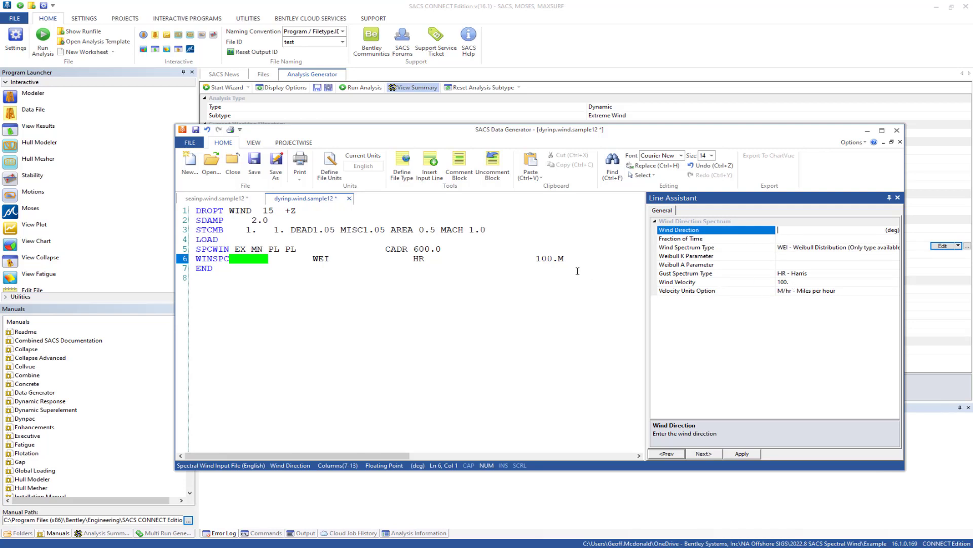
click(537, 259)
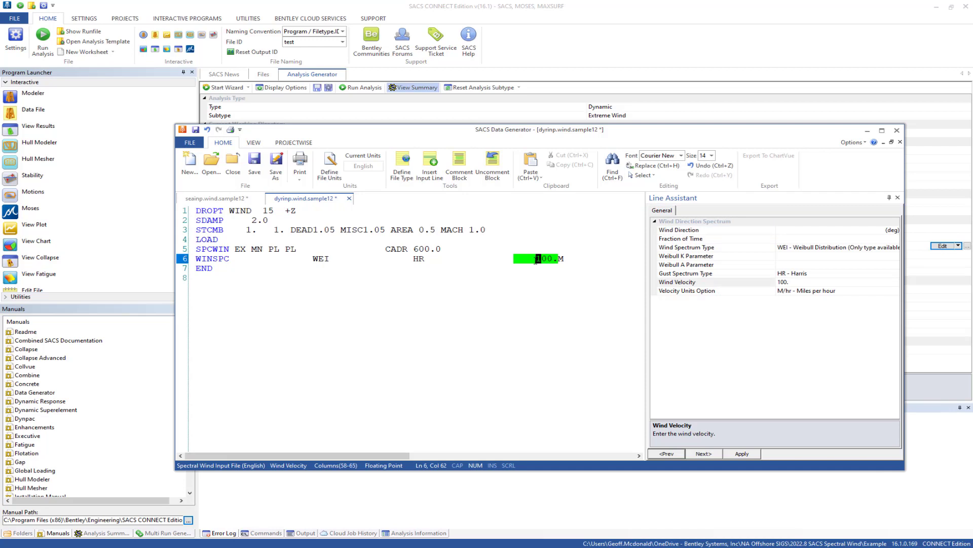
Duplicate the WINSPC line twice directly below the original, ahead of the END line.
triple_click(564, 260)
key(ctrl+c)
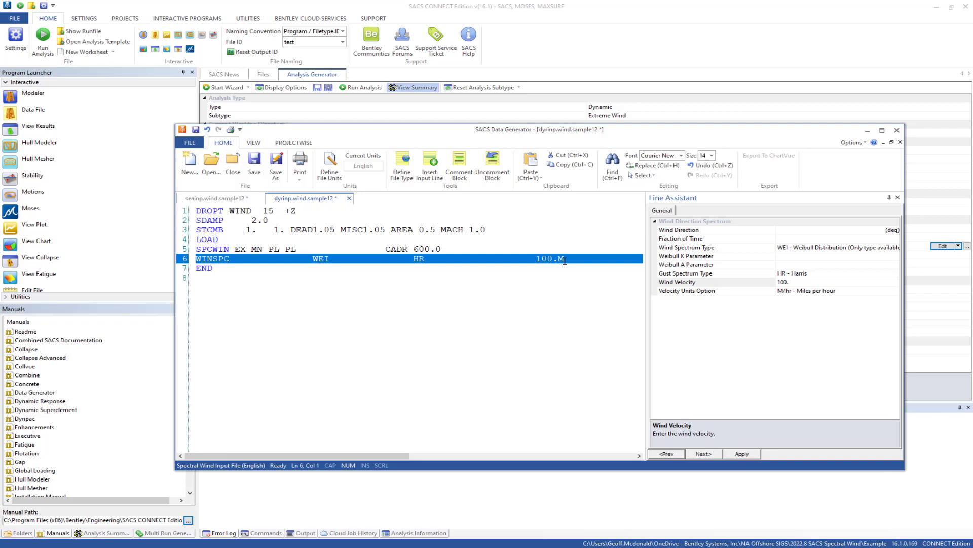
key(End)
key(Return)
key(ctrl+v)
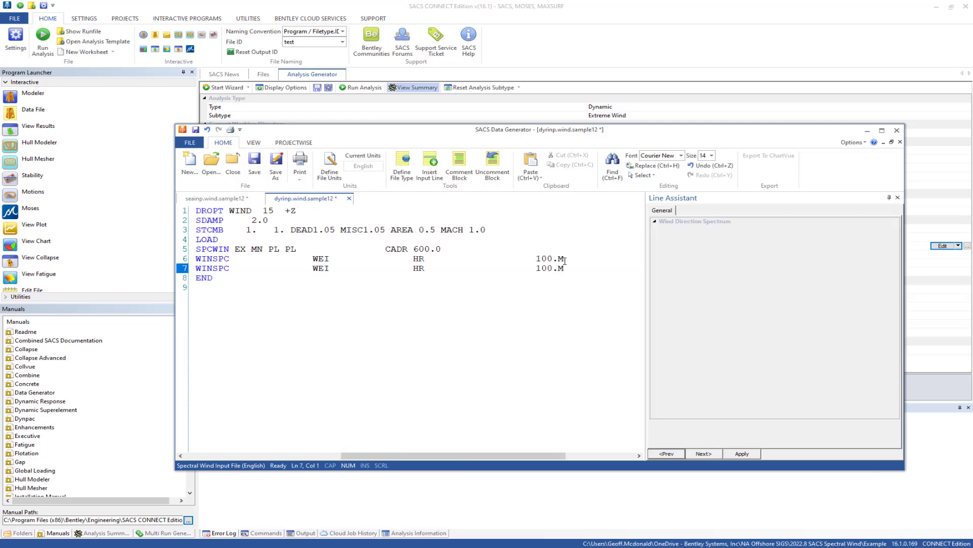
key(Return)
key(ctrl+v)
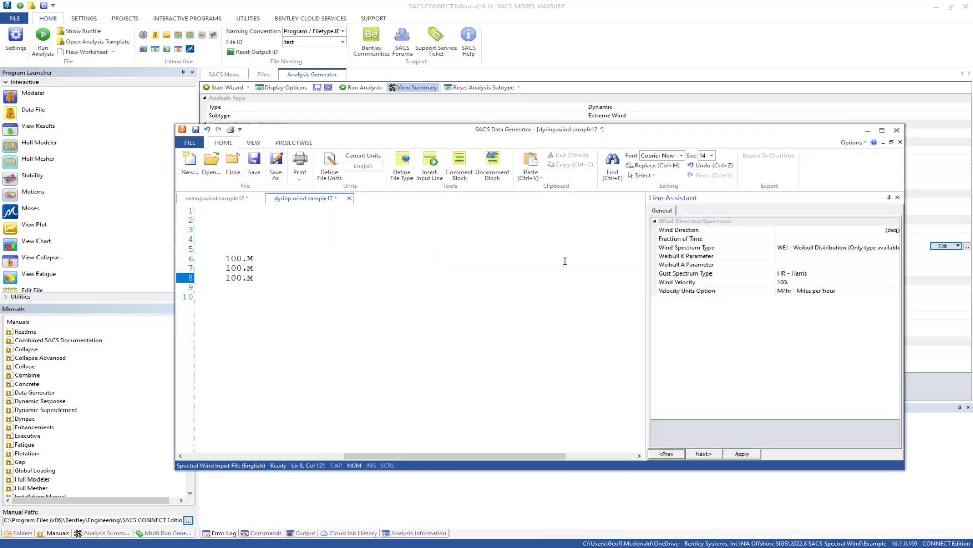
key(Home)
Check the gust spectrum option on the SPCWIN line and set the second WINSPC line's wind direction to 45 degrees.
click(264, 277)
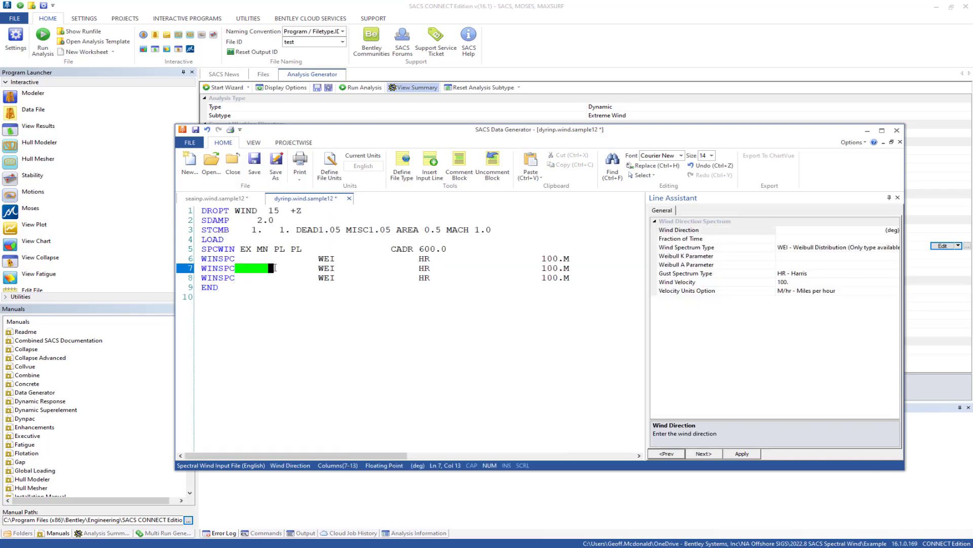
click(405, 249)
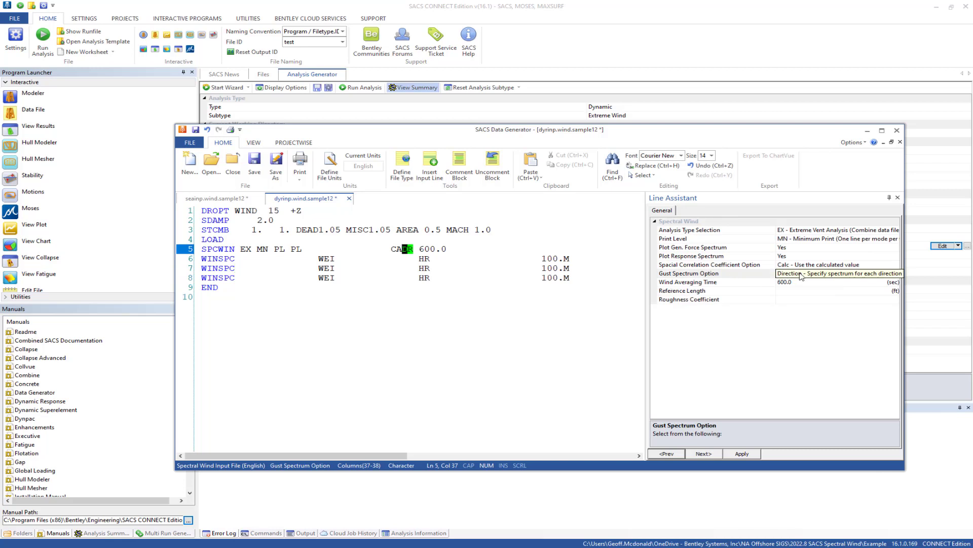
click(248, 268)
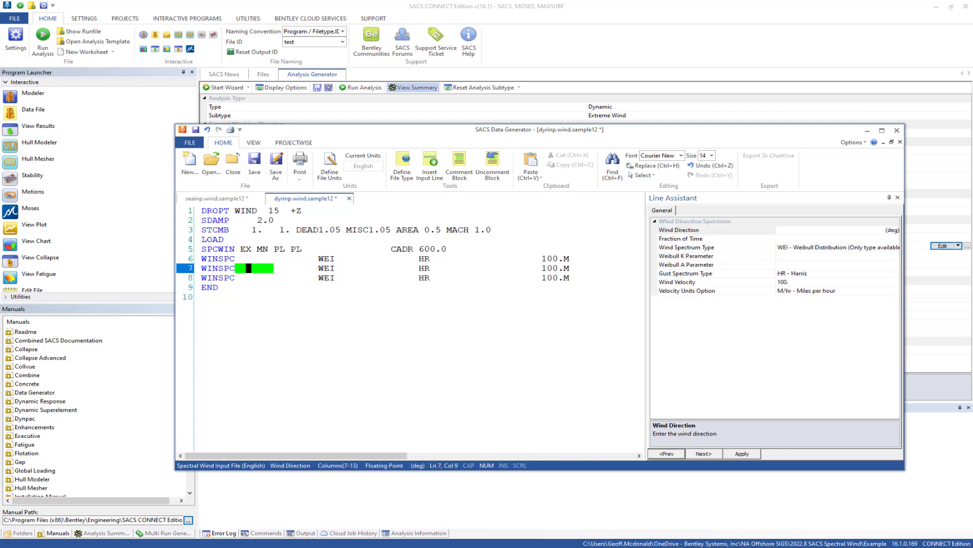
click(280, 269)
click(784, 230)
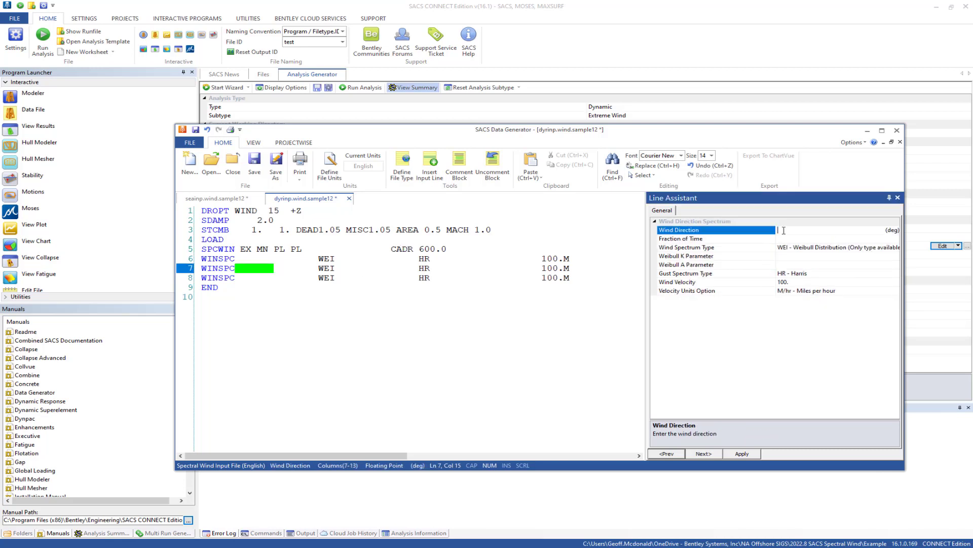
text(45)
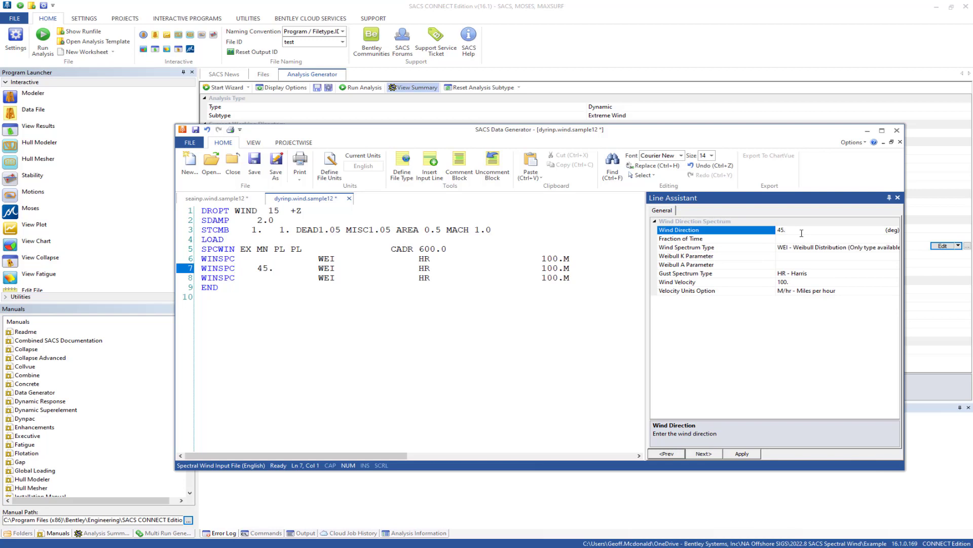
Set the third WINSPC line's wind direction to 90 degrees and save dyrinp.wind.sample12.
click(249, 279)
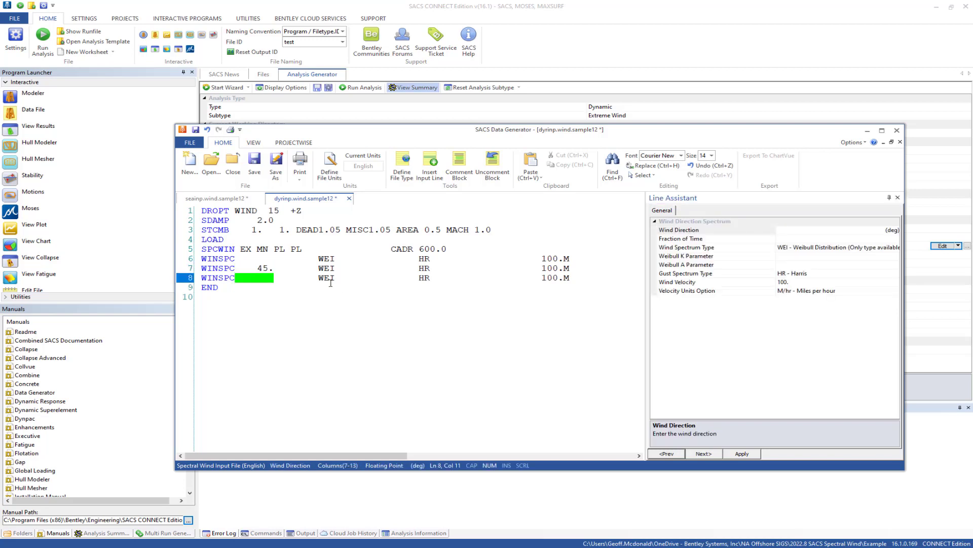
text(90)
key(Tab)
click(426, 301)
key(ctrl+s)
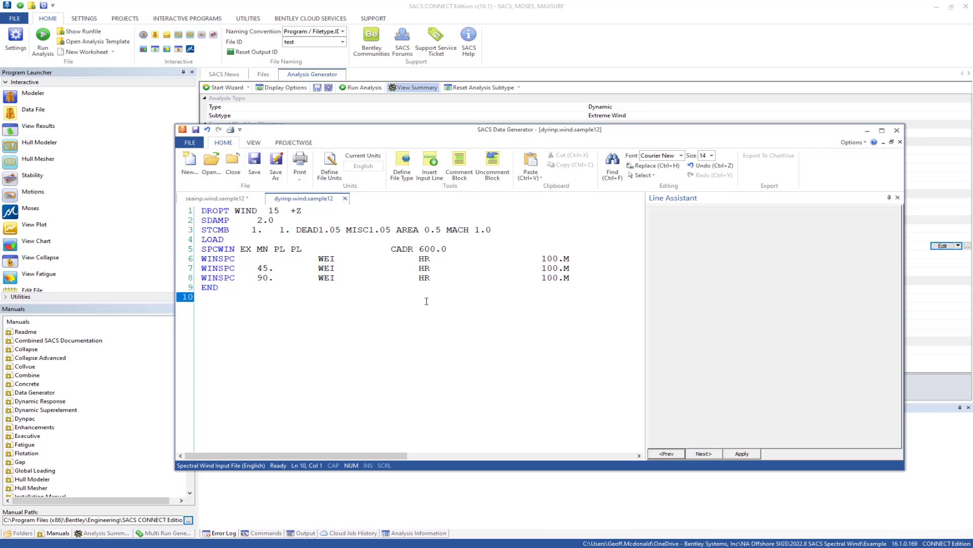
Review the three WINSPC lines, examining the gust spectrum type and wind direction fields of the first one.
drag(569, 279, 287, 259)
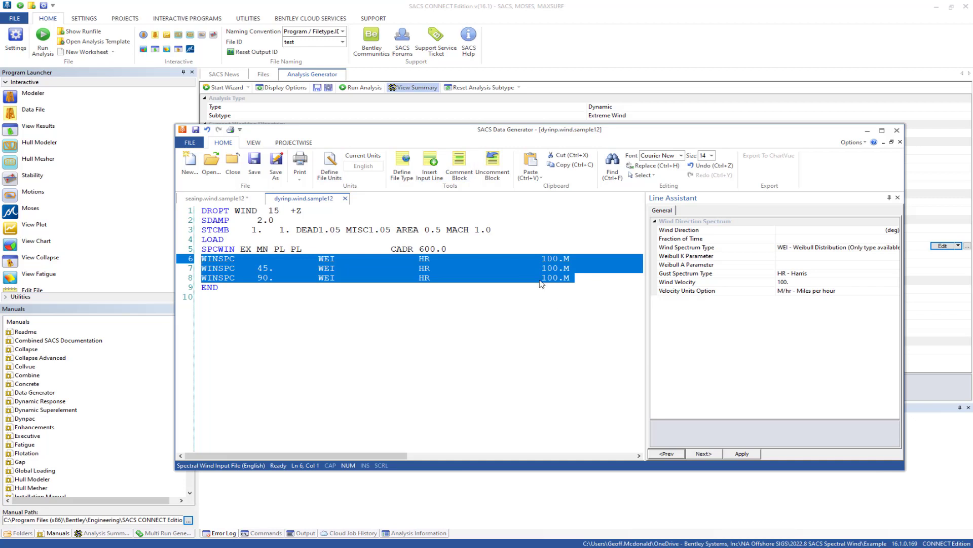
click(424, 260)
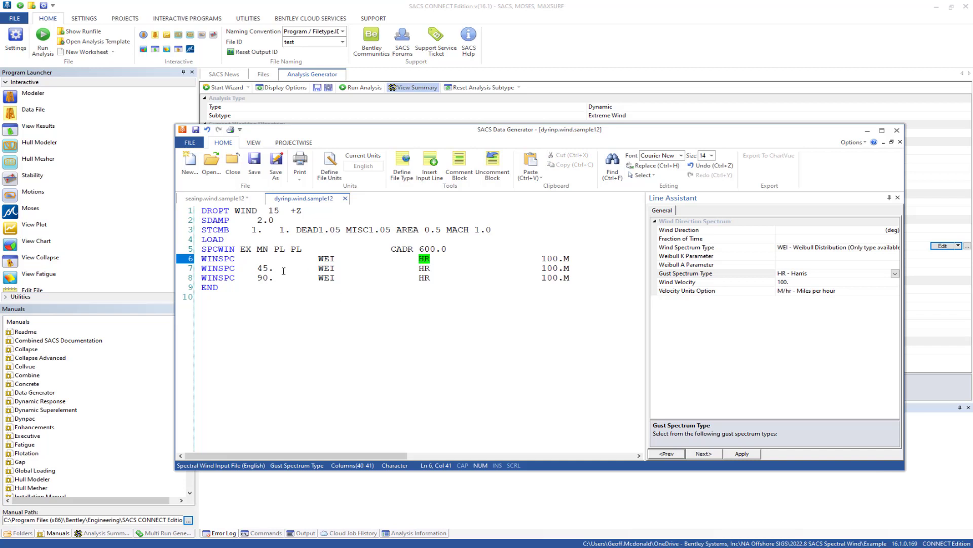
click(265, 257)
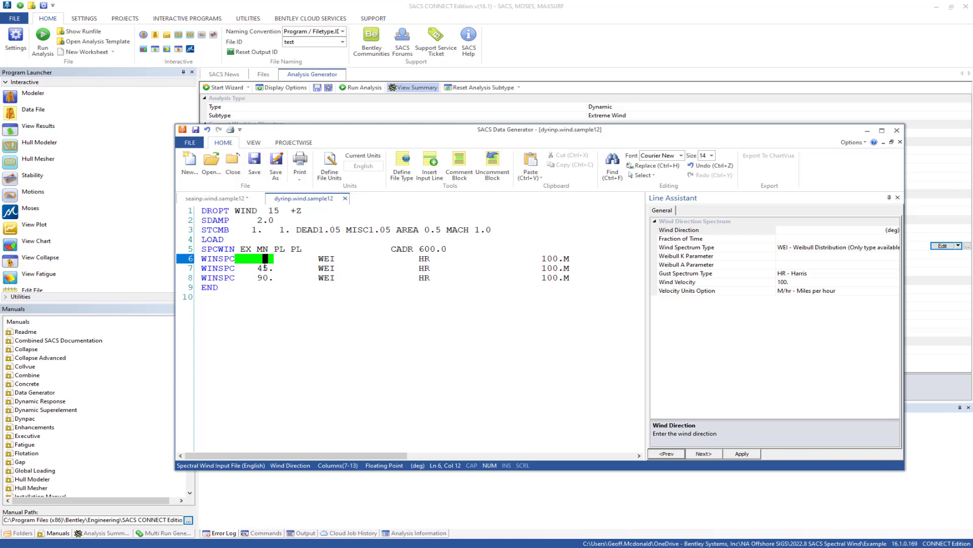
click(231, 259)
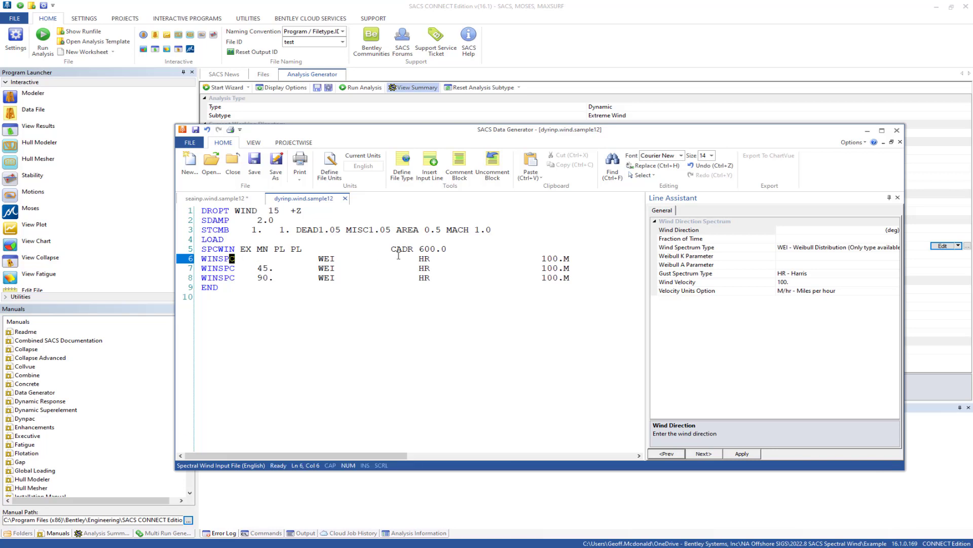
click(423, 259)
Comment out the three WINSPC lines as a block and undo the commenting.
drag(576, 278, 125, 255)
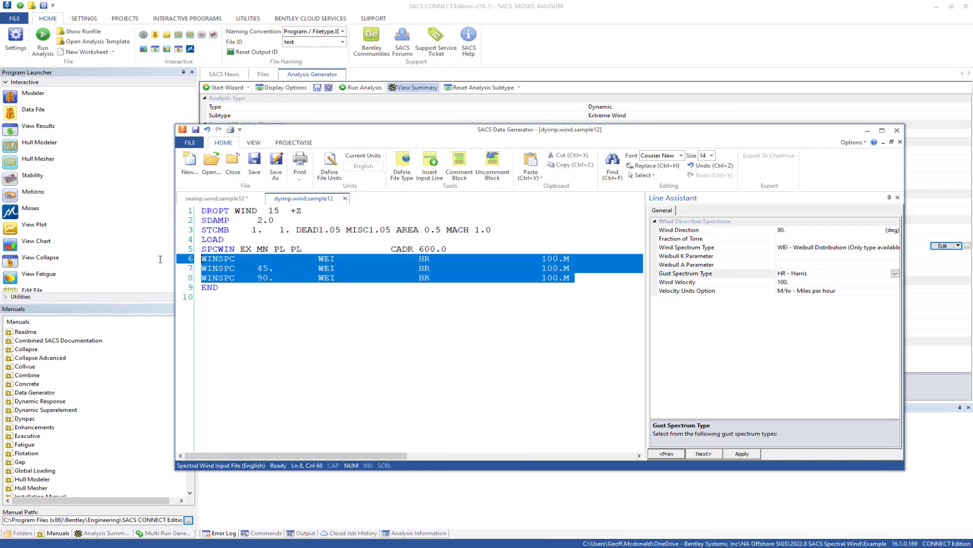
click(467, 181)
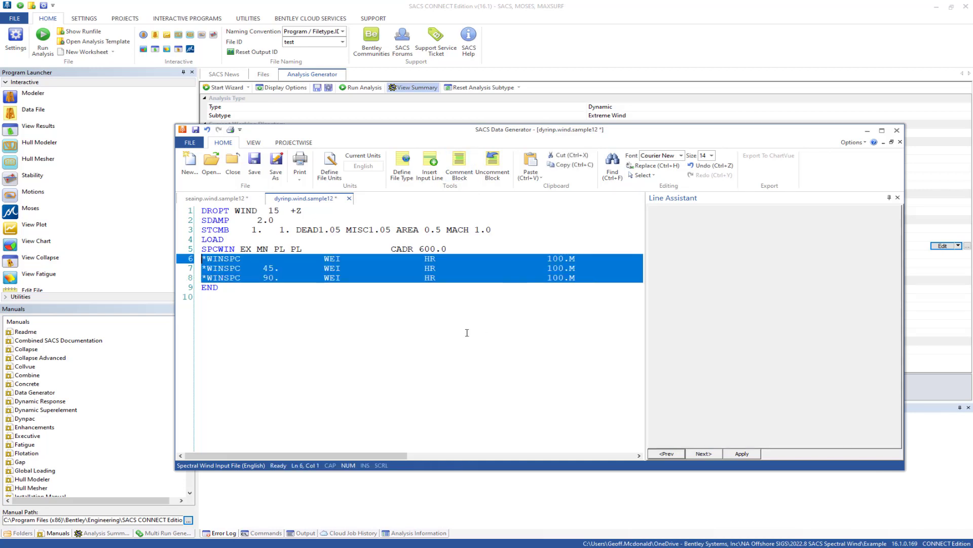
click(428, 279)
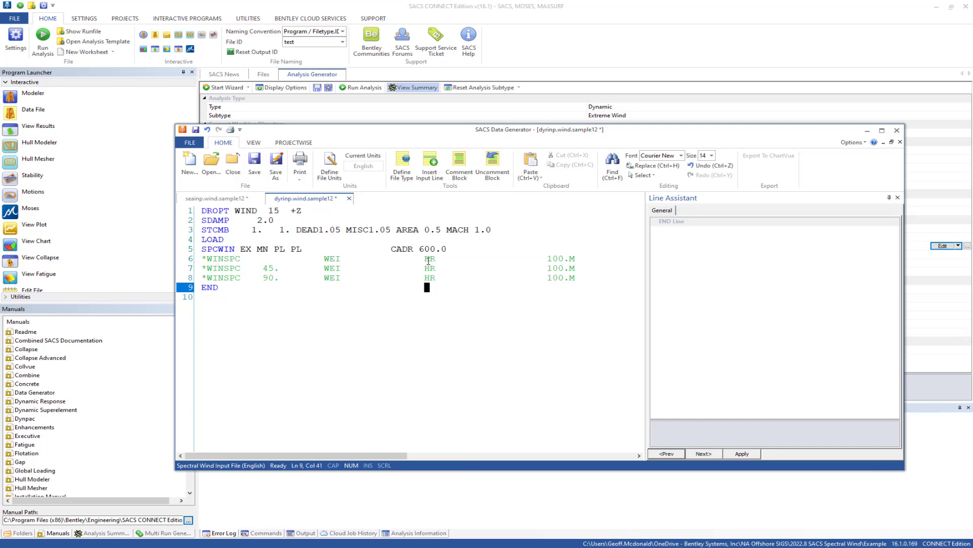
click(430, 259)
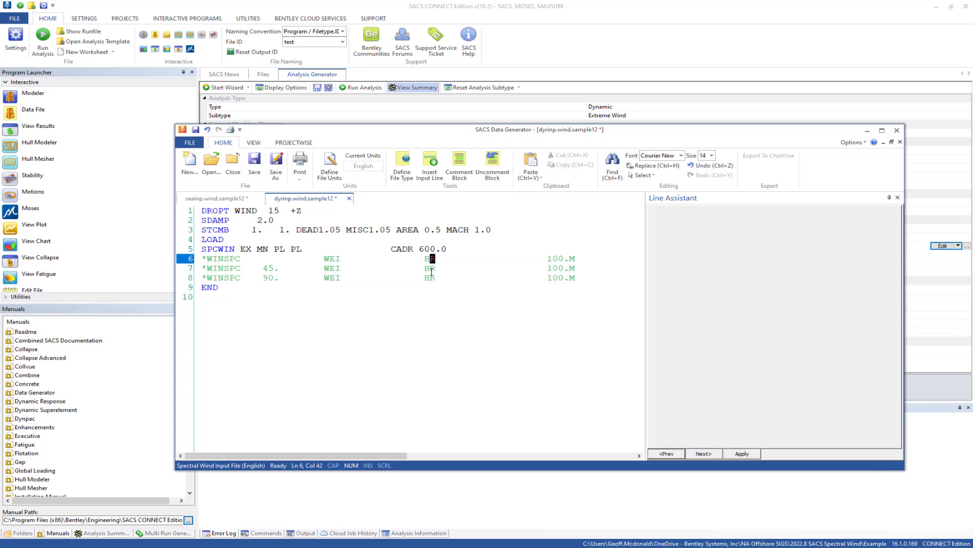
key(ctrl+z)
Check the WINSPC lines' Weibull A and gust spectrum type fields, and compare them with the W000 wind velocity in seainp.wind.sample12.
click(405, 259)
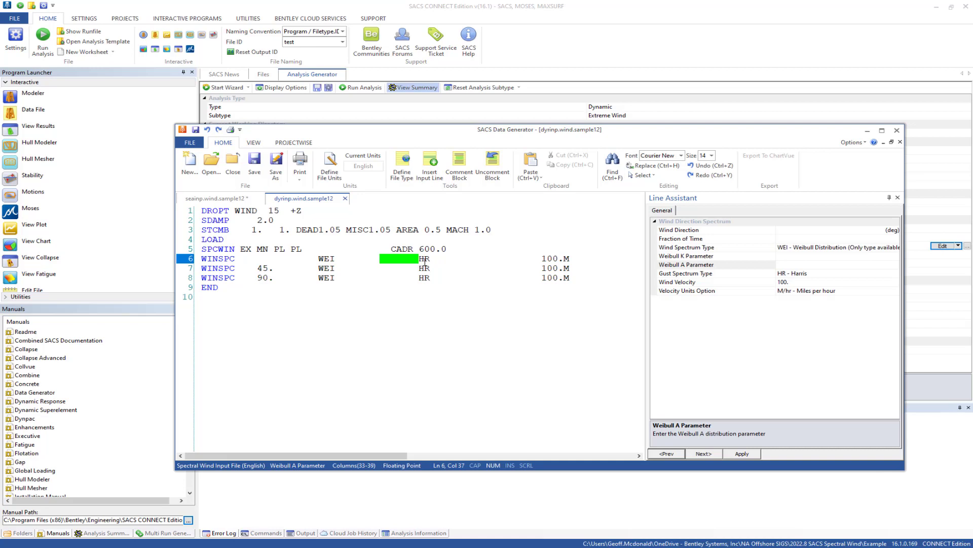
click(423, 265)
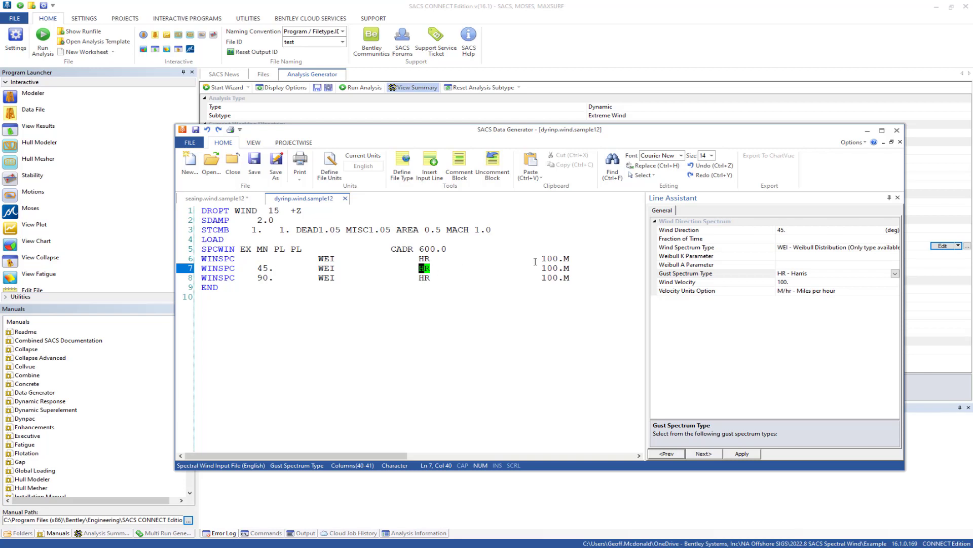
key(ctrl+Tab)
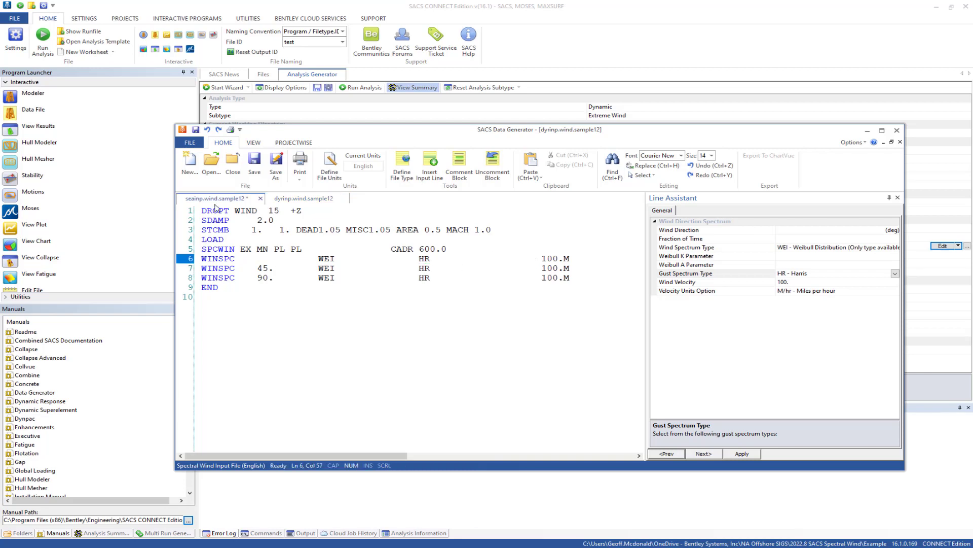
click(276, 260)
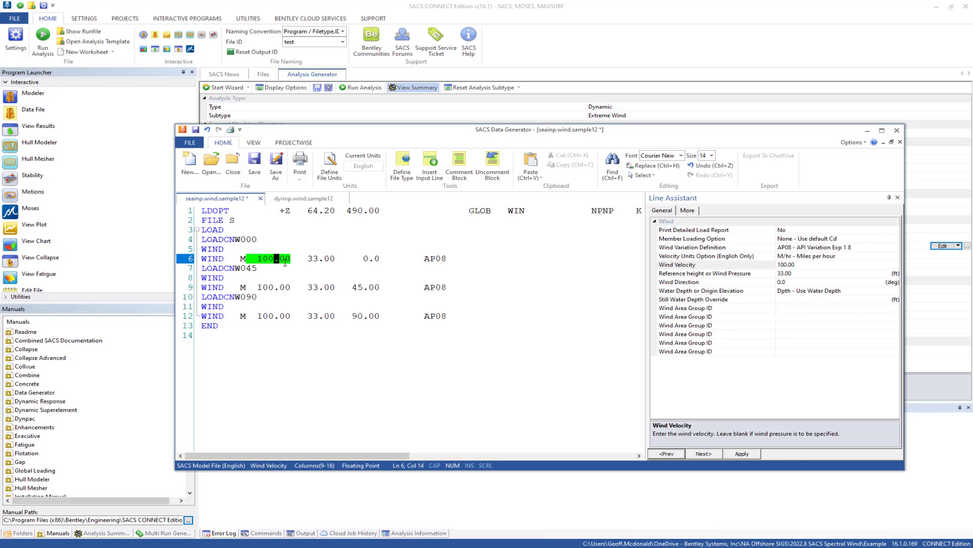
Undo the accidental edit in seainp.wind.sample12, return to dyrinp.wind.sample12 and close the data file editor.
key(ctrl+z)
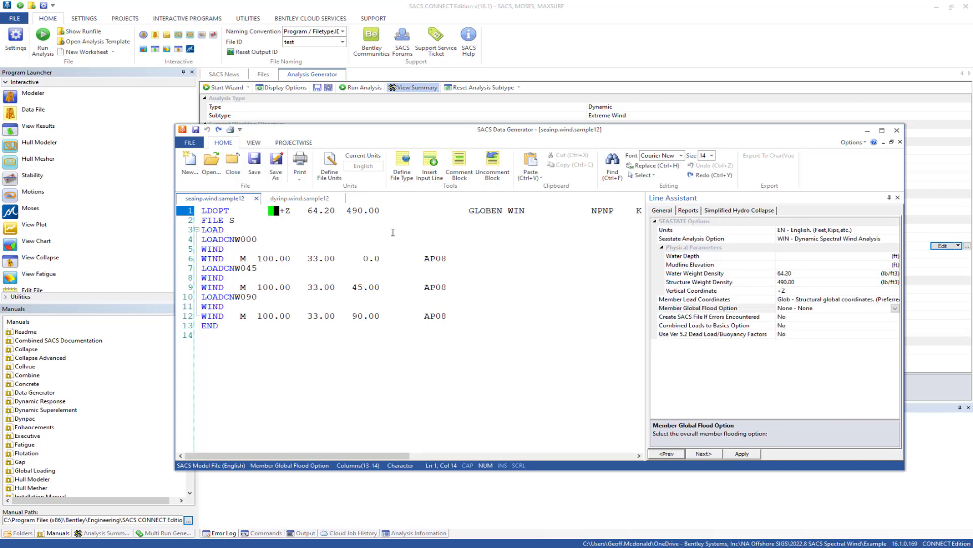
key(ctrl+Tab)
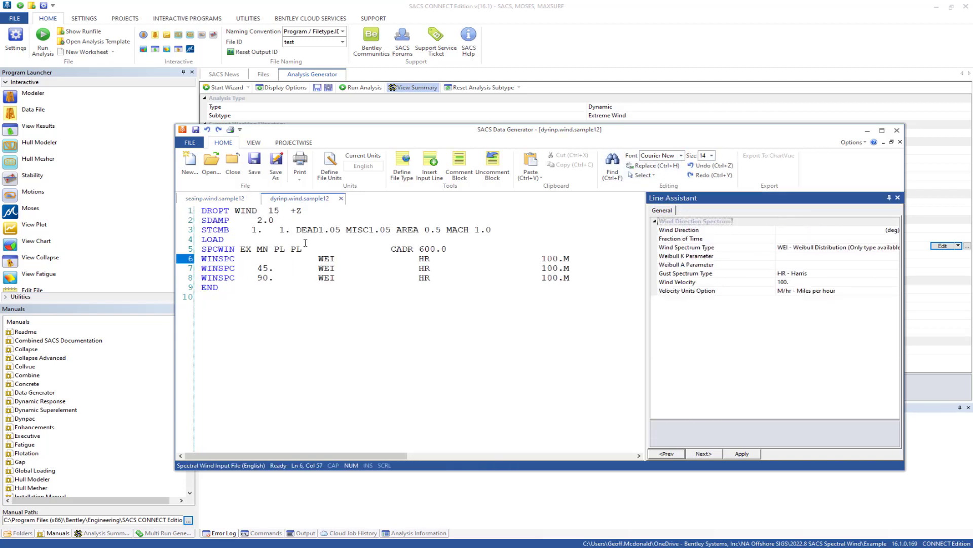
click(895, 132)
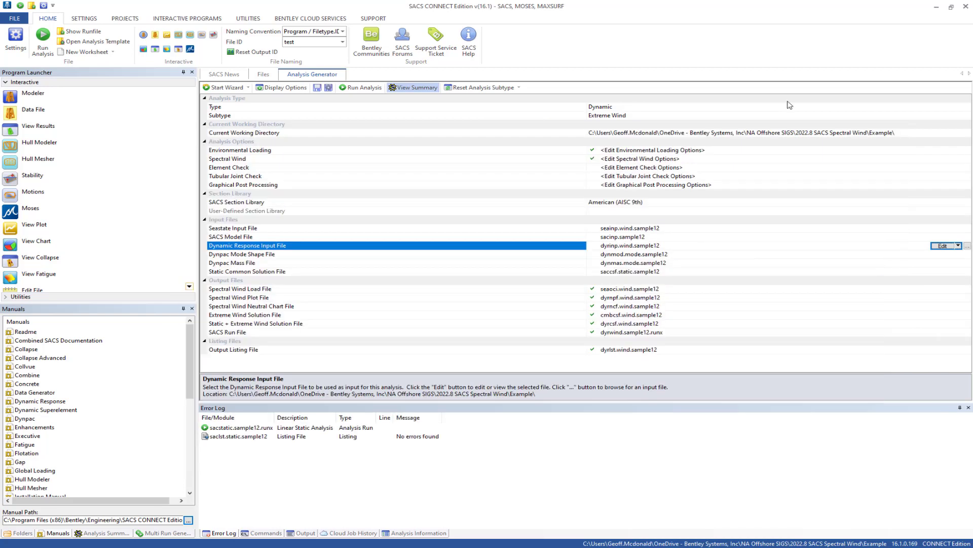
Run the extreme wind analysis from dyrwind.sample12.runx in the Example folder's file list.
click(263, 74)
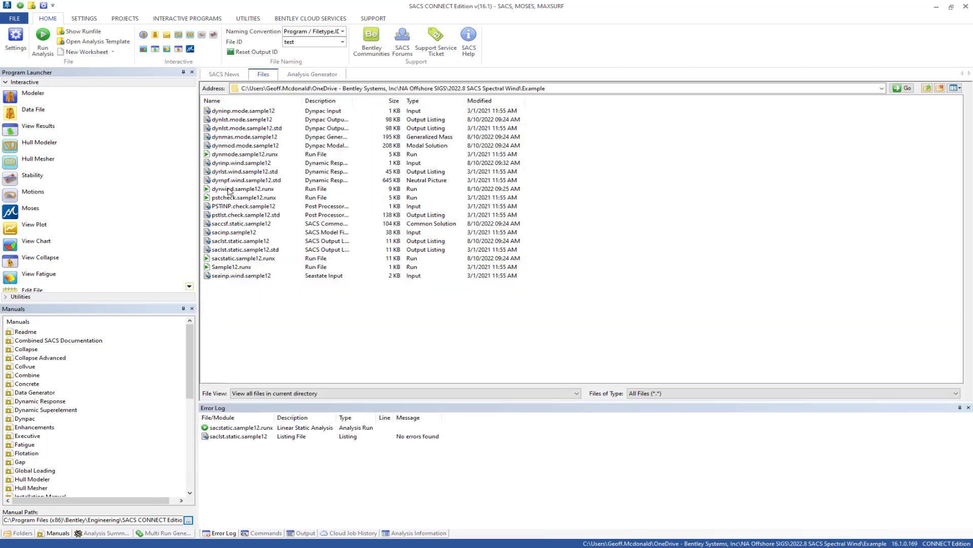
click(229, 190)
right_click(230, 190)
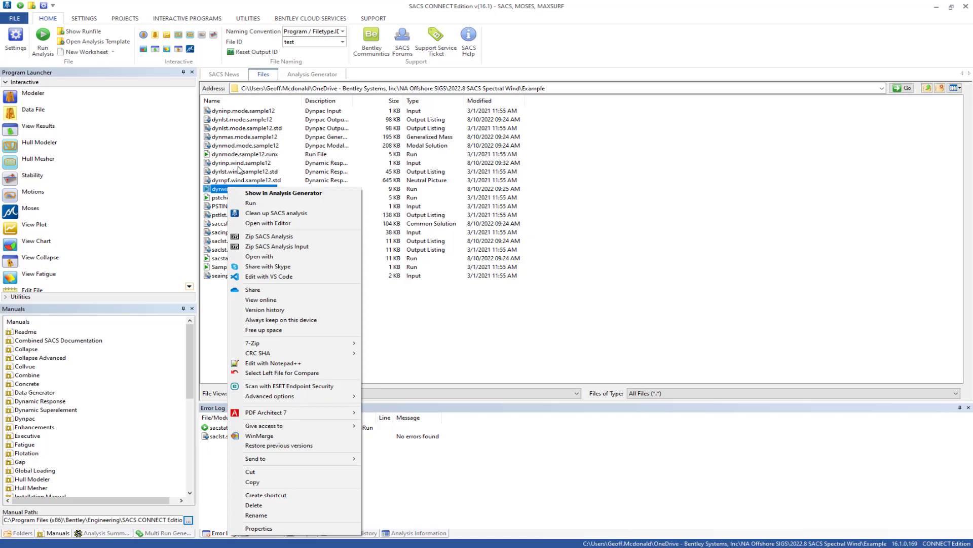
click(241, 164)
right_click(242, 167)
click(327, 192)
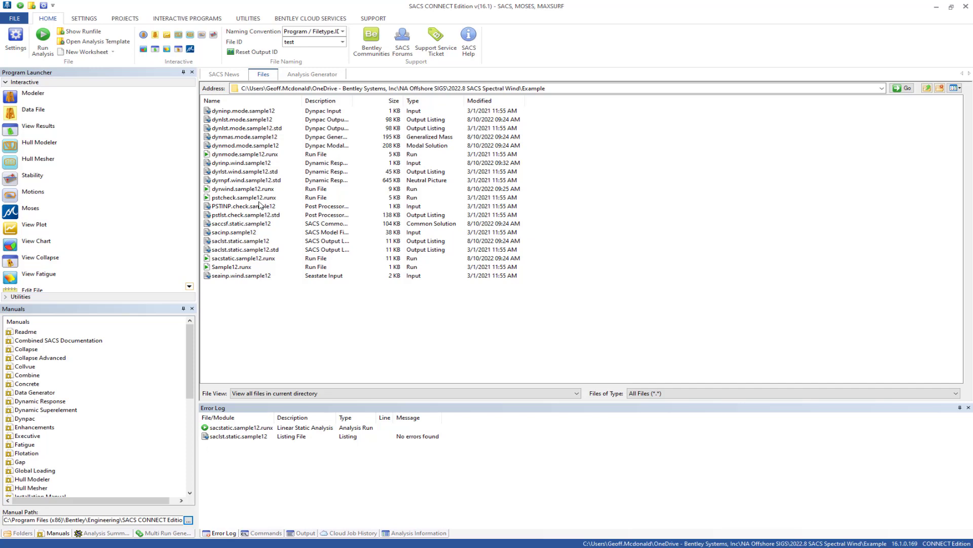
click(231, 190)
right_click(286, 208)
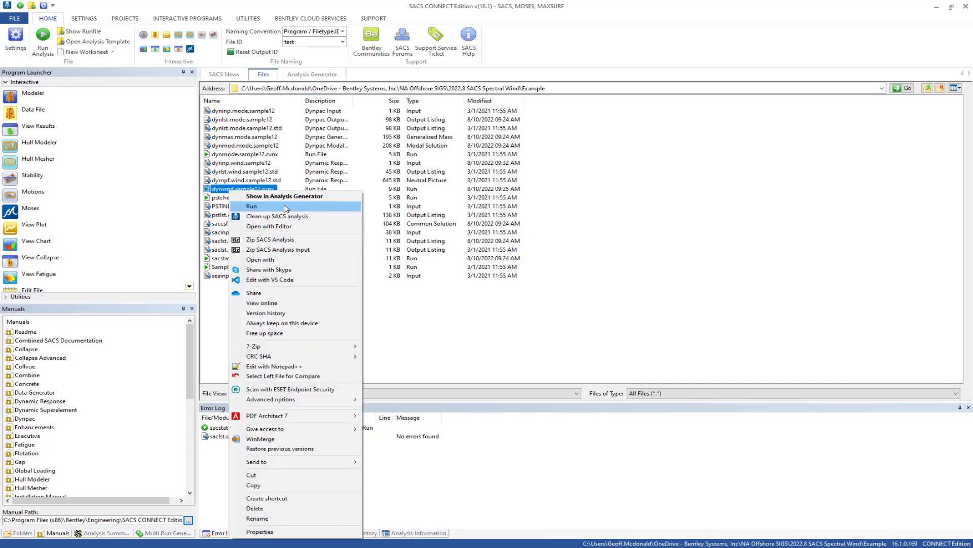
click(285, 208)
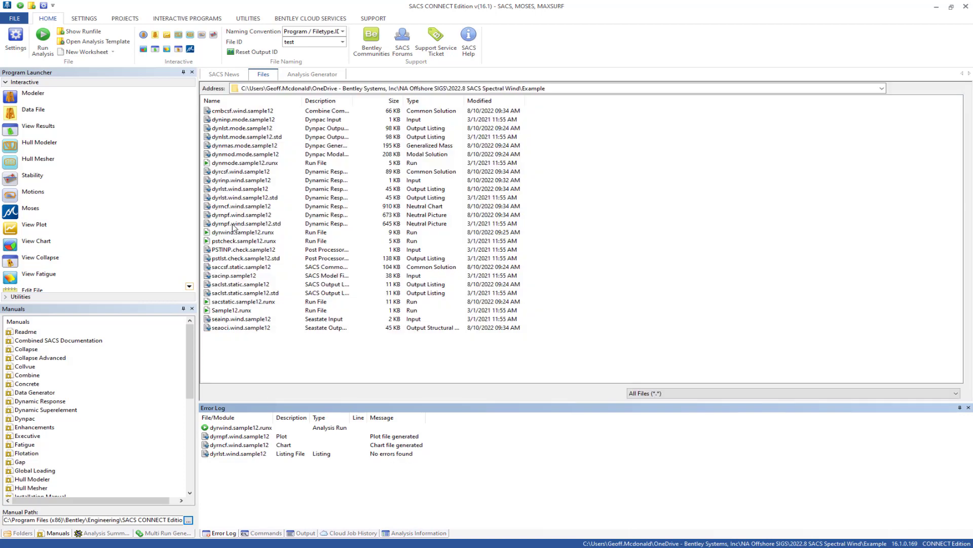
Open the dyrncf.wind.sample12 chart file, maximize the chart, and view mode 1's generalized force and response spectra for direction 0.0.
double_click(242, 206)
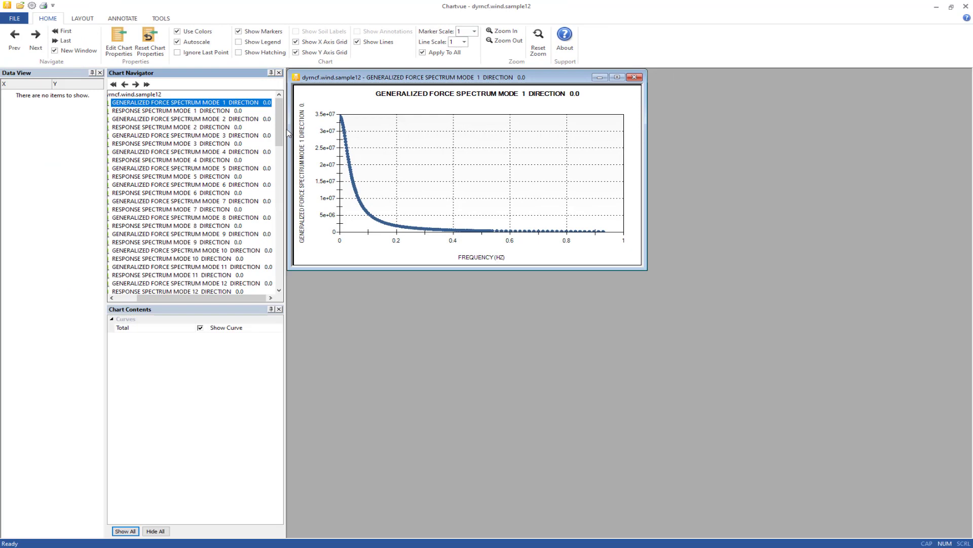
click(617, 77)
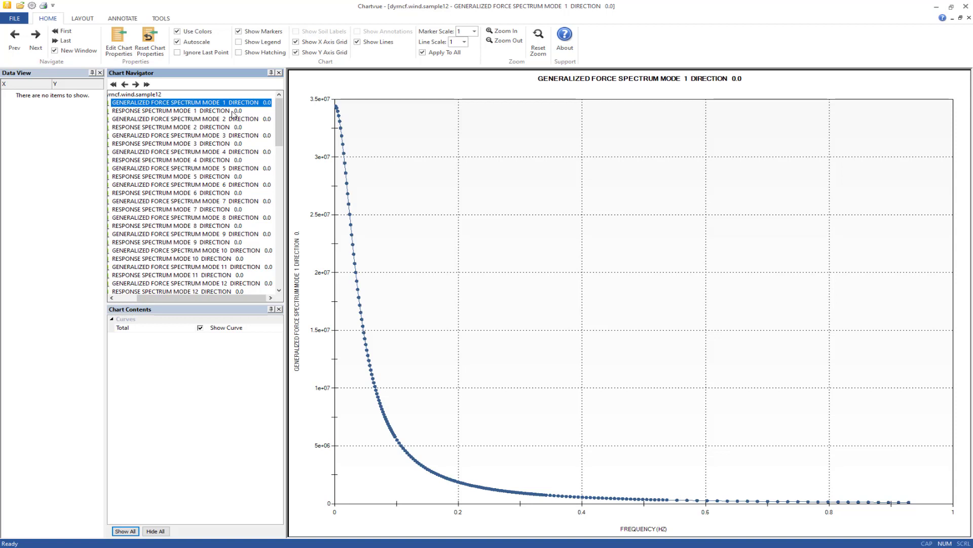
click(215, 111)
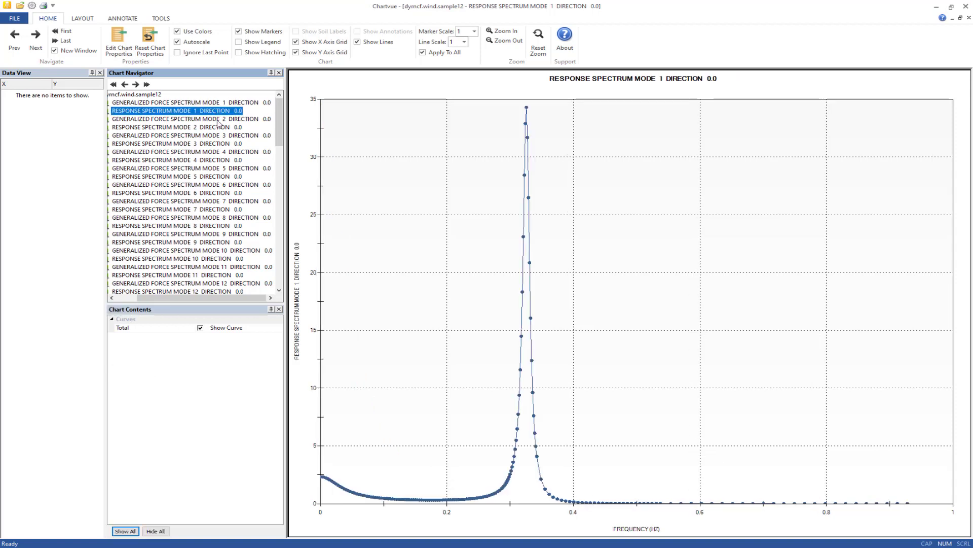
Examine the generalized force and response spectrum charts of modes 2 to 4 for direction 0.0.
click(218, 119)
click(215, 128)
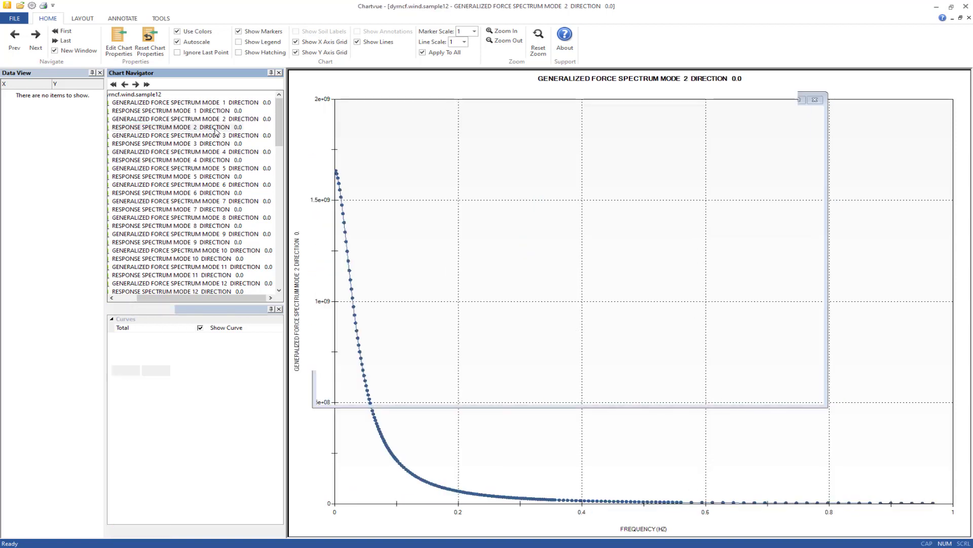
click(217, 136)
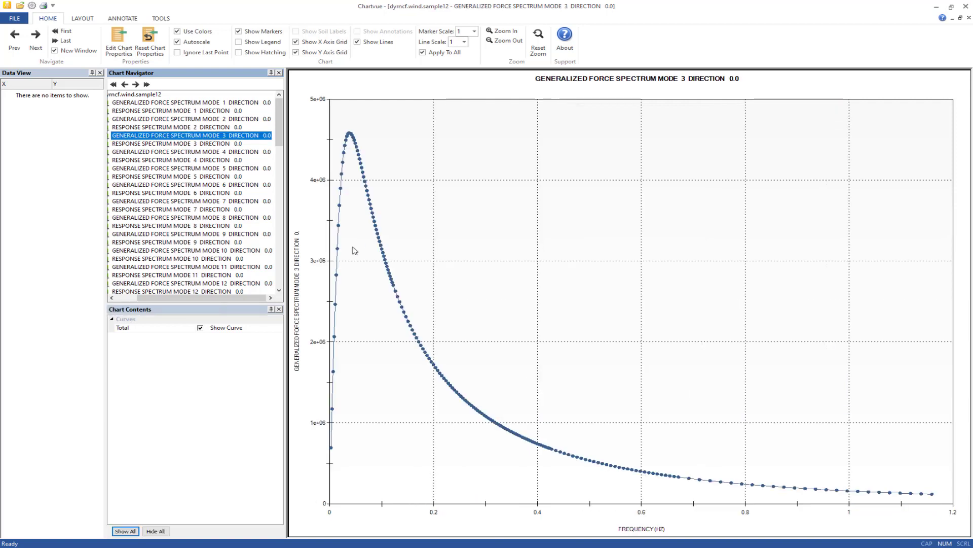
click(231, 145)
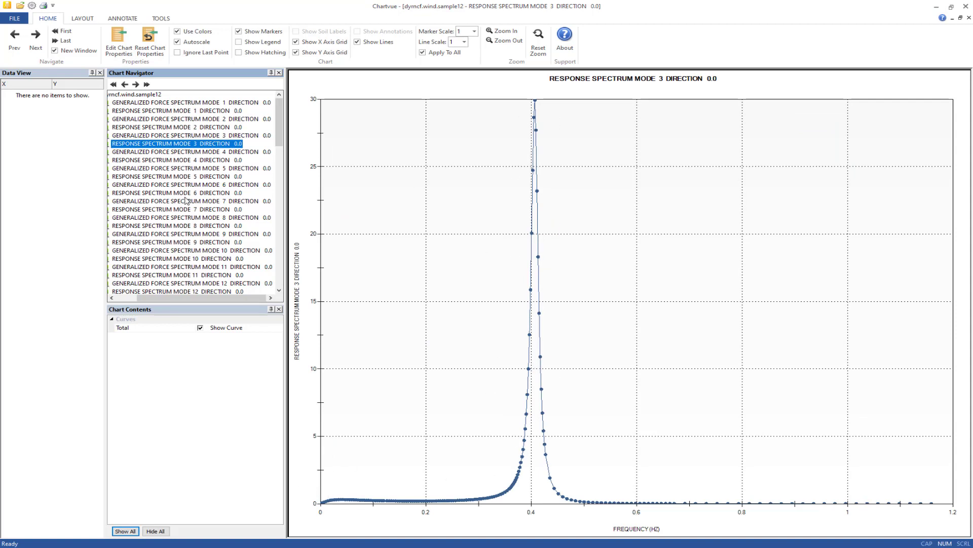
double_click(213, 158)
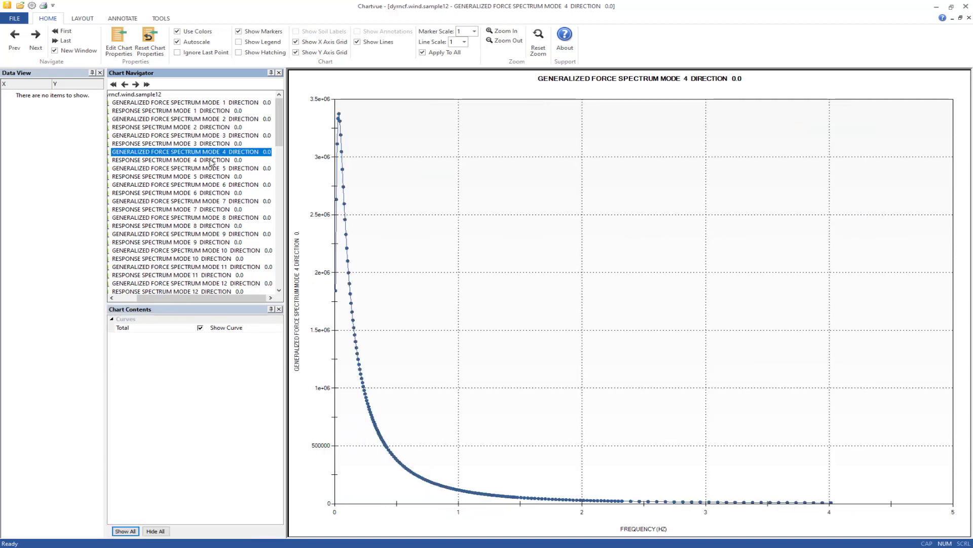
double_click(212, 161)
View the wind spectrum chart for direction 0.0, check the chart list through direction 90.0, and close the chart viewer.
scroll(218, 179, down, 1)
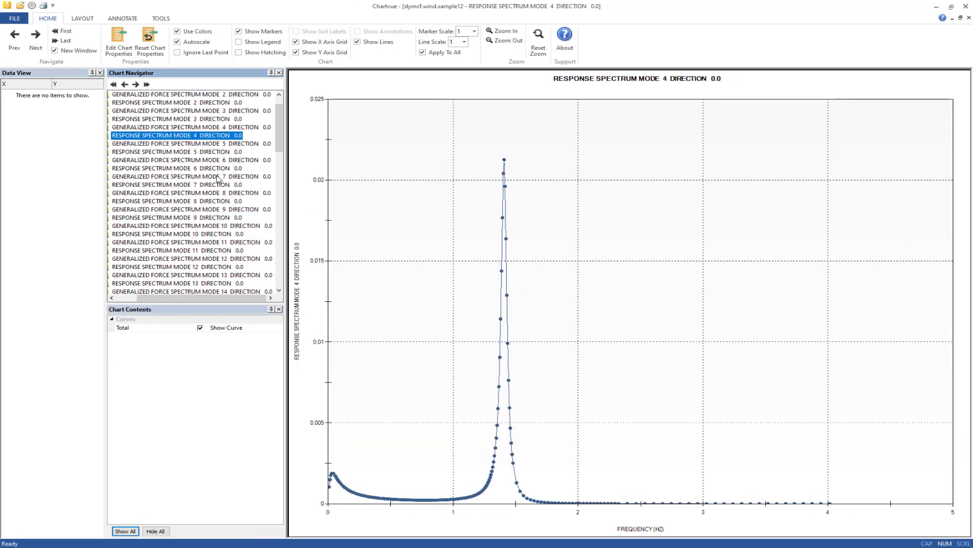
scroll(218, 179, down, 6)
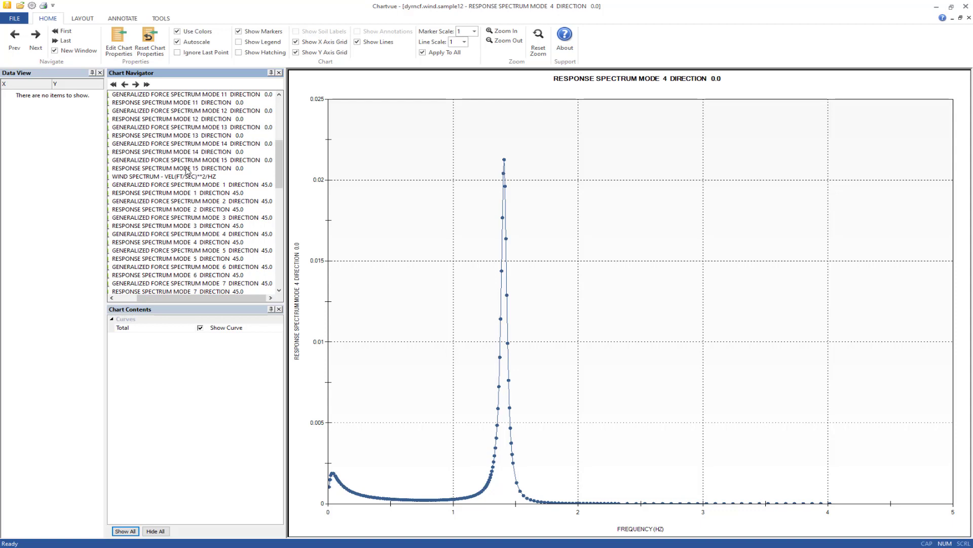
double_click(195, 177)
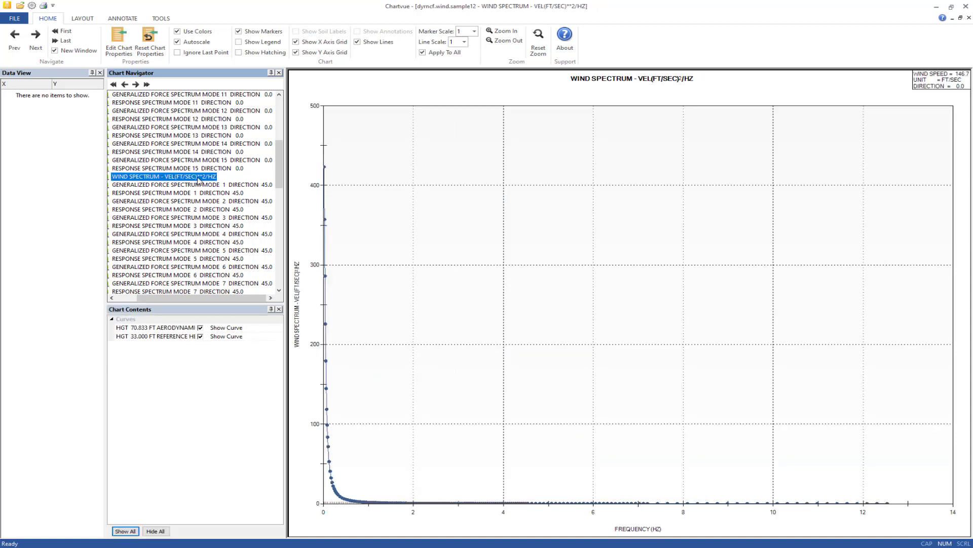
scroll(236, 185, up, 7)
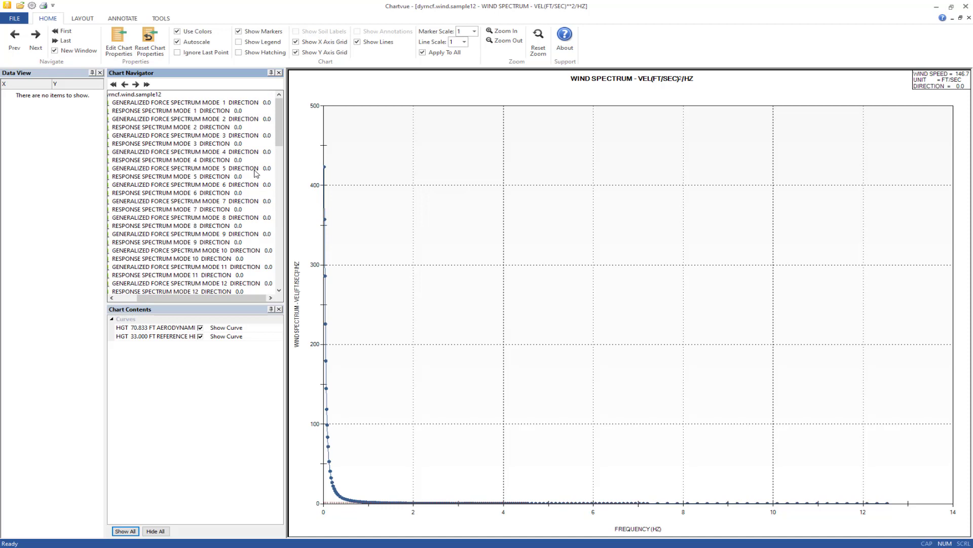
scroll(225, 137, down, 4)
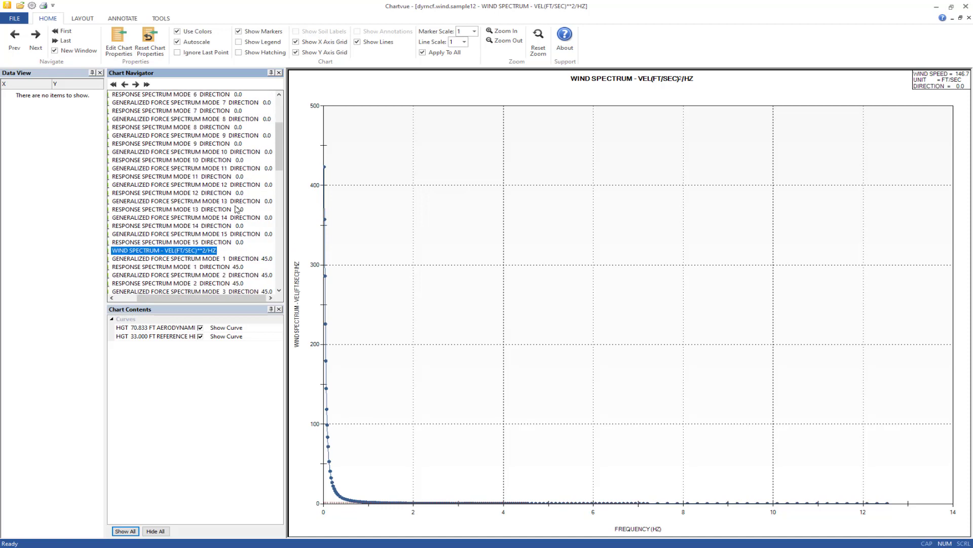
scroll(223, 225, down, 2)
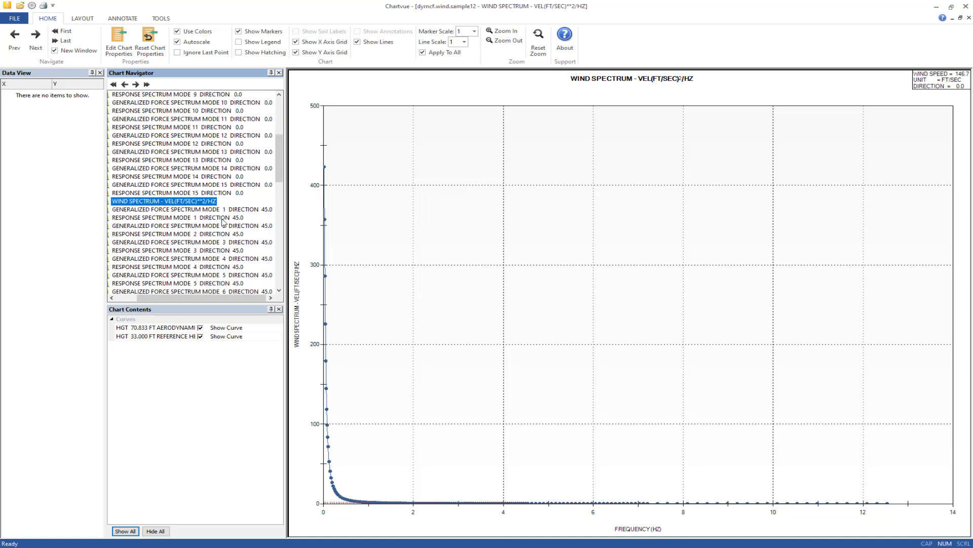
scroll(223, 207, down, 17)
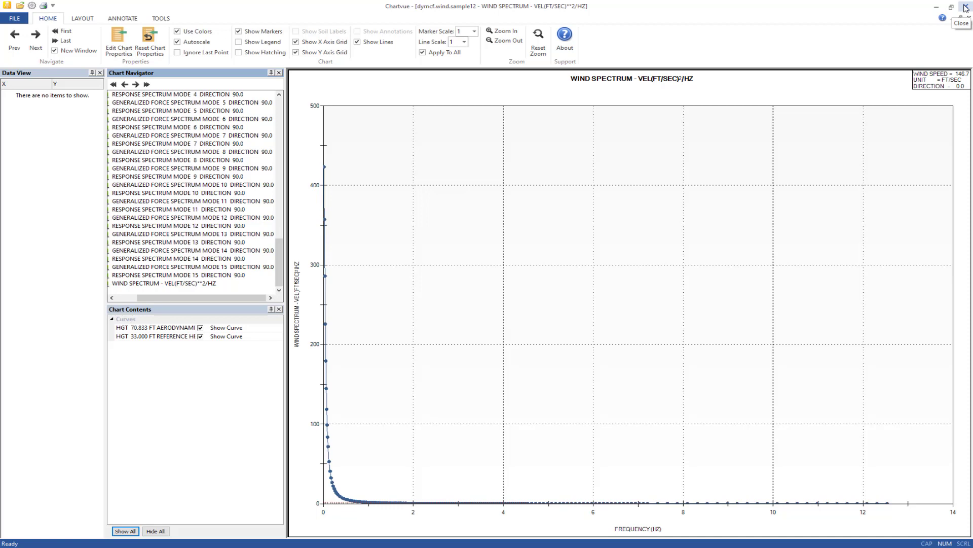
click(966, 8)
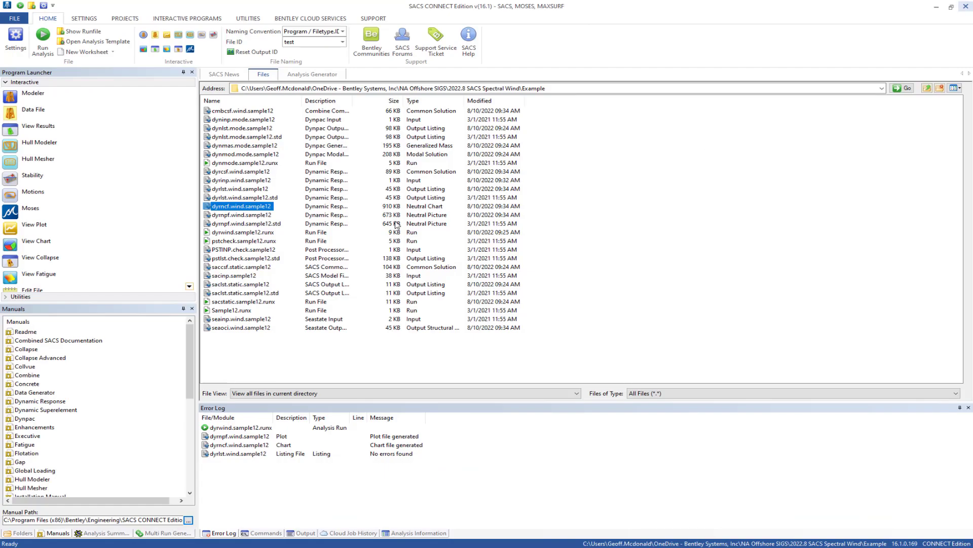
Open the dyrlst.wind.sample12 output listing and go to the wind description for load case W000.
click(615, 207)
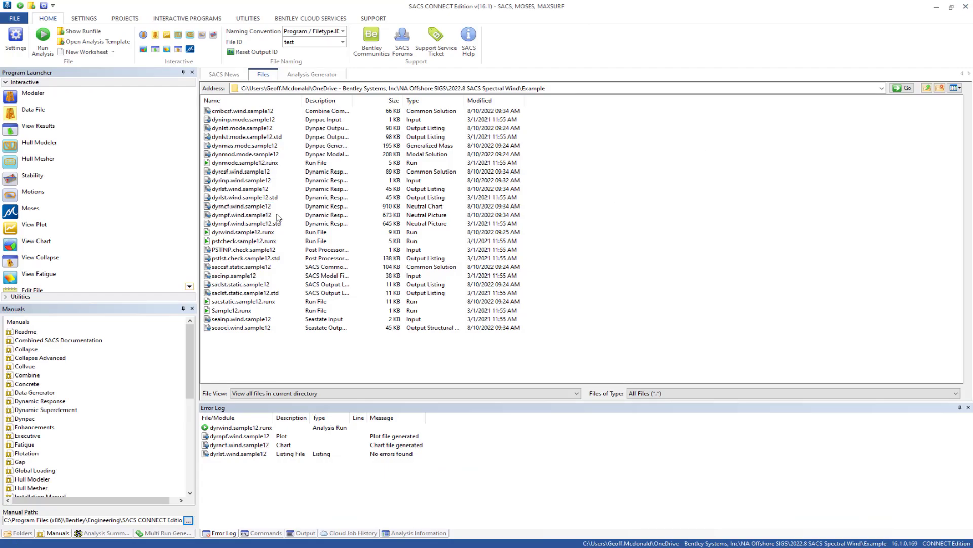
click(237, 190)
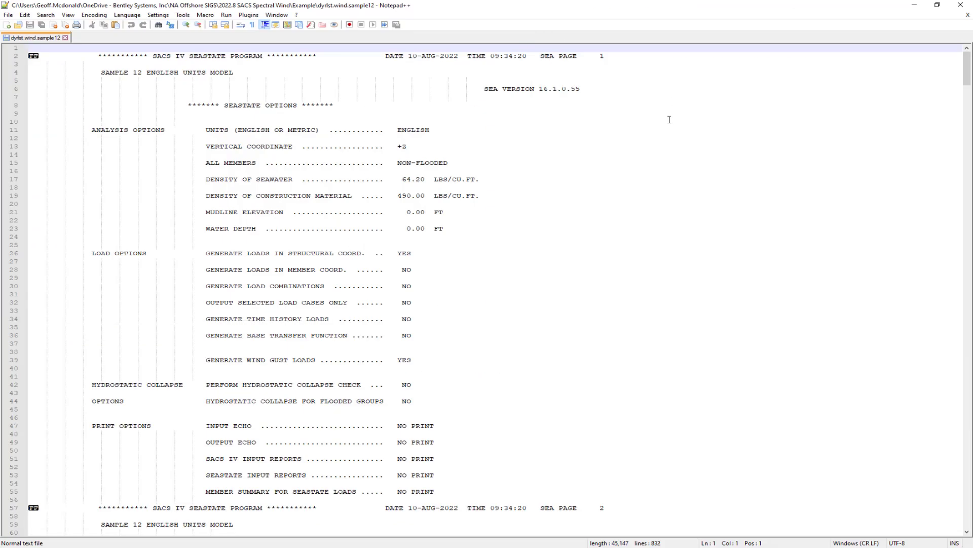
click(607, 110)
scroll(607, 110, down, 5)
scroll(607, 109, down, 20)
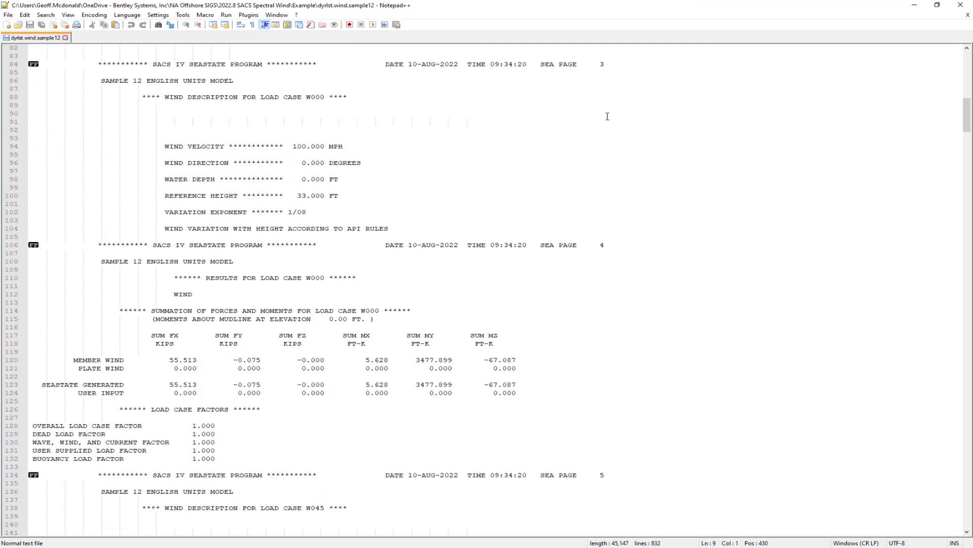
Check load case W000's summation of forces and moments, highlighting the member wind SUM FX value.
scroll(607, 132, down, 4)
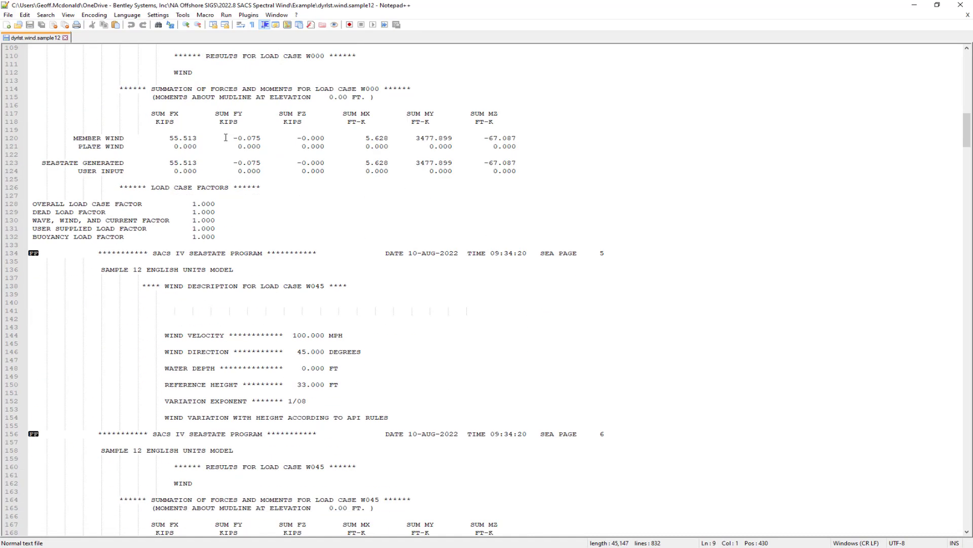
scroll(220, 161, up, 8)
scroll(220, 161, down, 3)
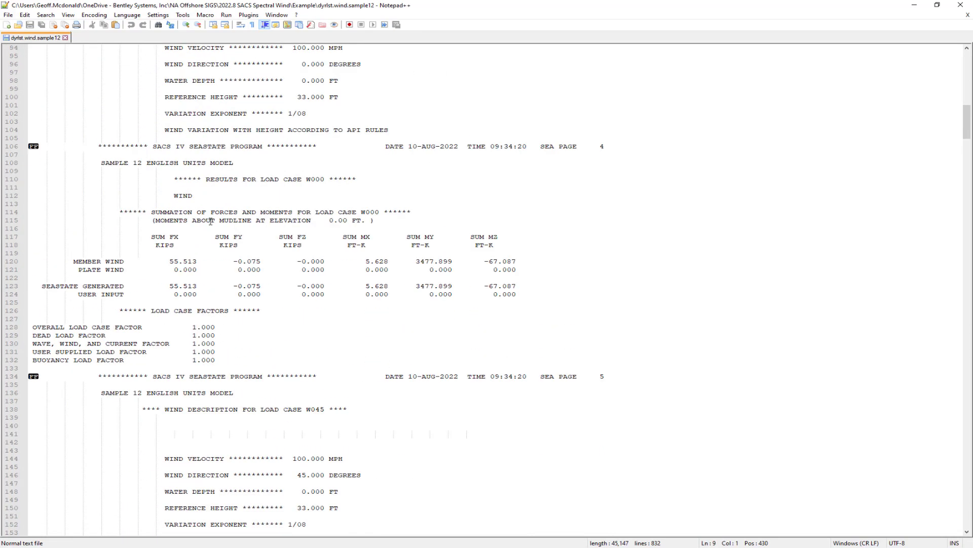
click(187, 261)
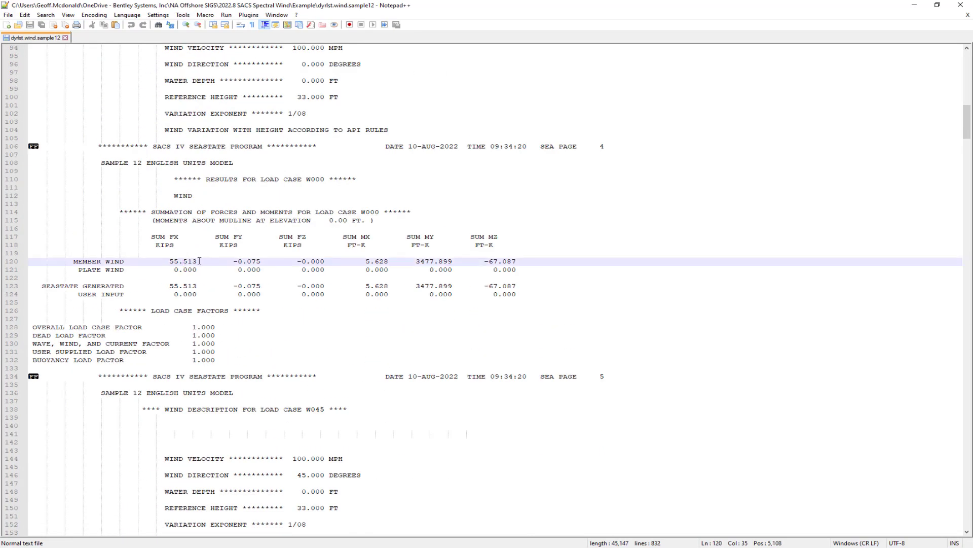
drag(199, 261, 161, 261)
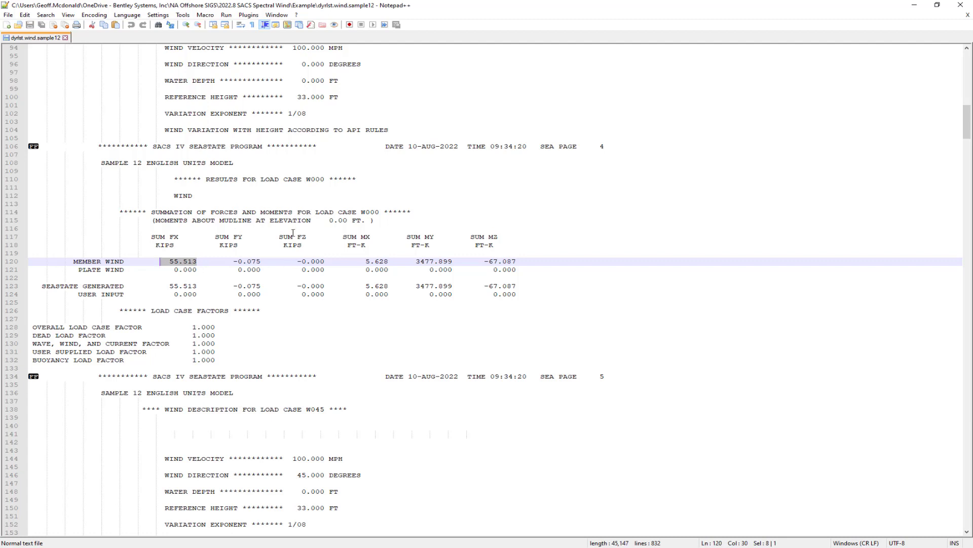
scroll(425, 242, down, 1)
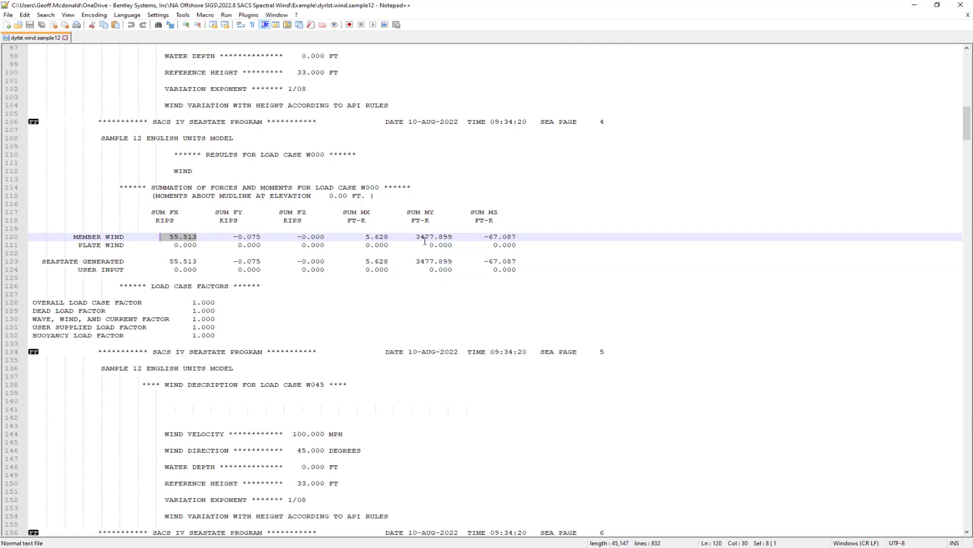
Review the wind descriptions and the force and moment summations for load cases W045 and W090.
scroll(426, 241, down, 15)
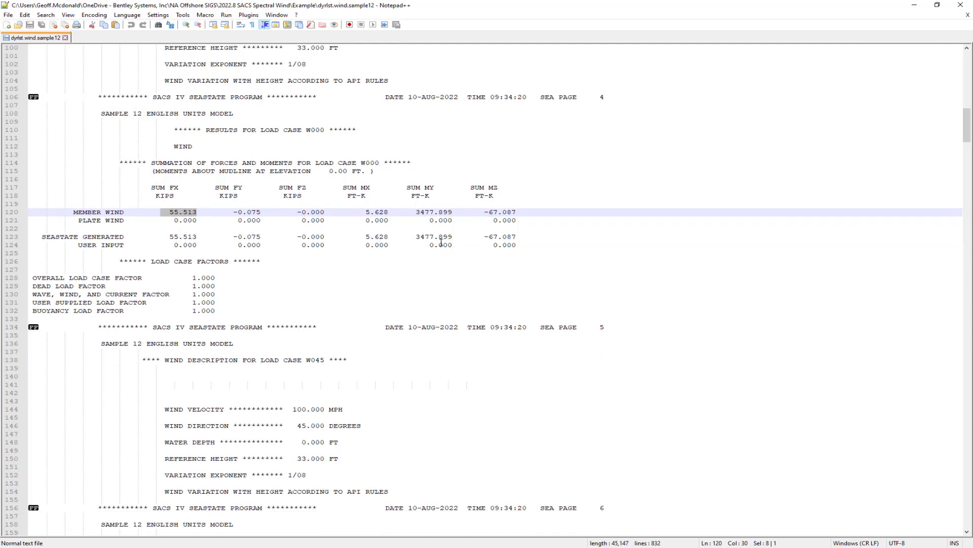
scroll(441, 243, down, 1)
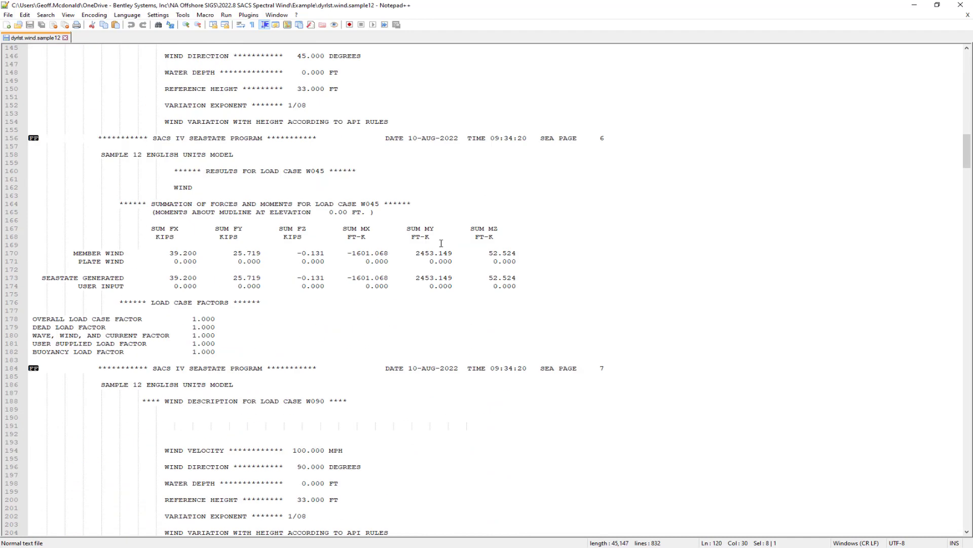
scroll(441, 243, down, 12)
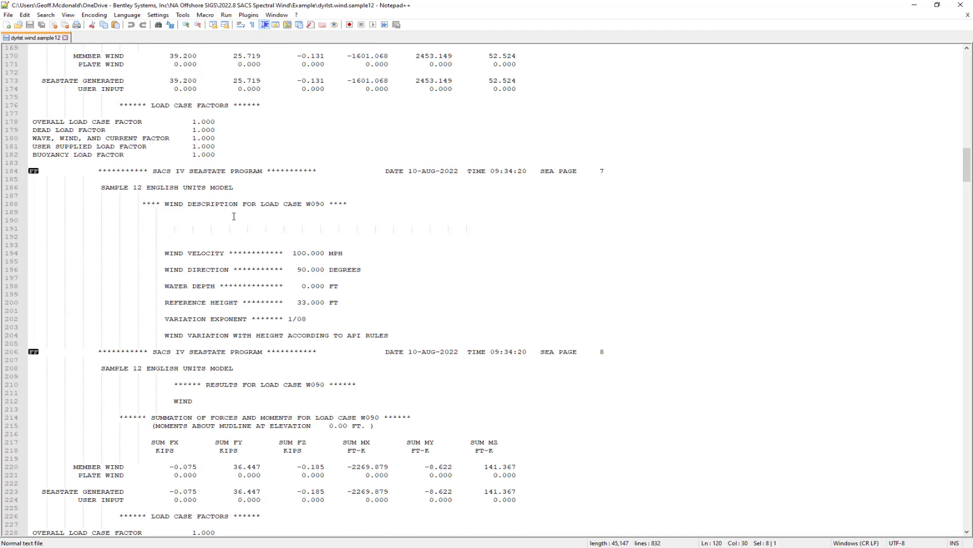
scroll(220, 190, down, 11)
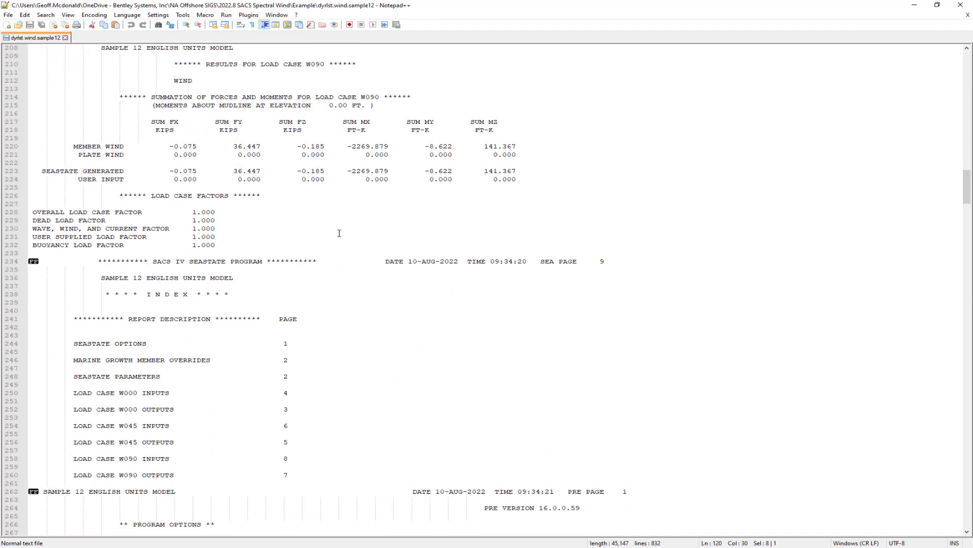
Review the listing's member property reports, load case status, applied load summary and fixed degree of freedom reaction summary.
scroll(340, 233, down, 20)
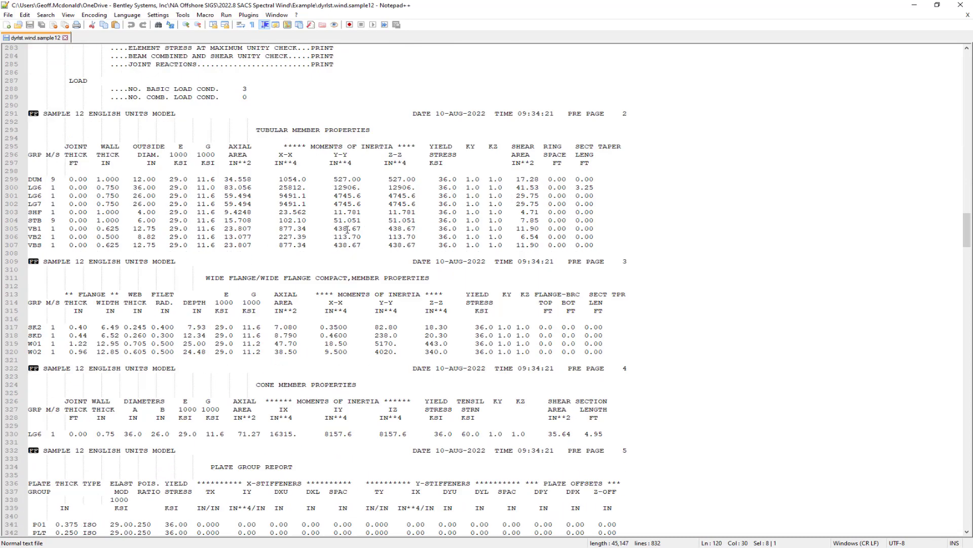
scroll(645, 220, down, 20)
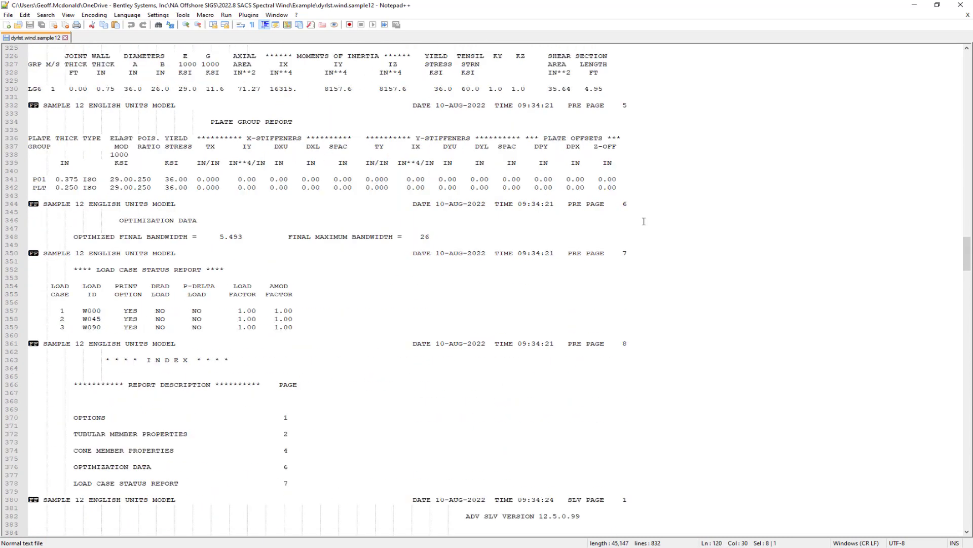
scroll(644, 221, down, 8)
scroll(644, 221, down, 2)
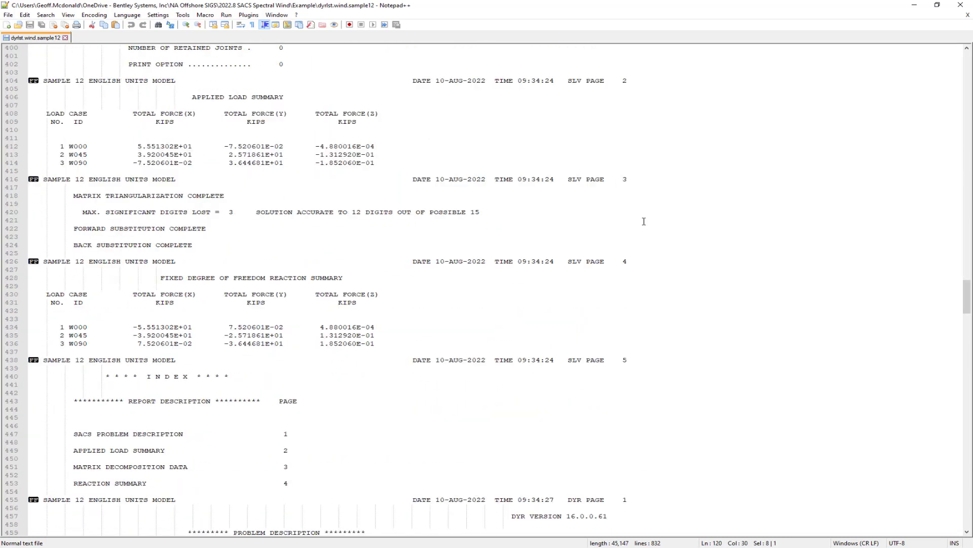
Review the dynamic response problem description and the mass participation factors for the modes.
scroll(644, 221, down, 12)
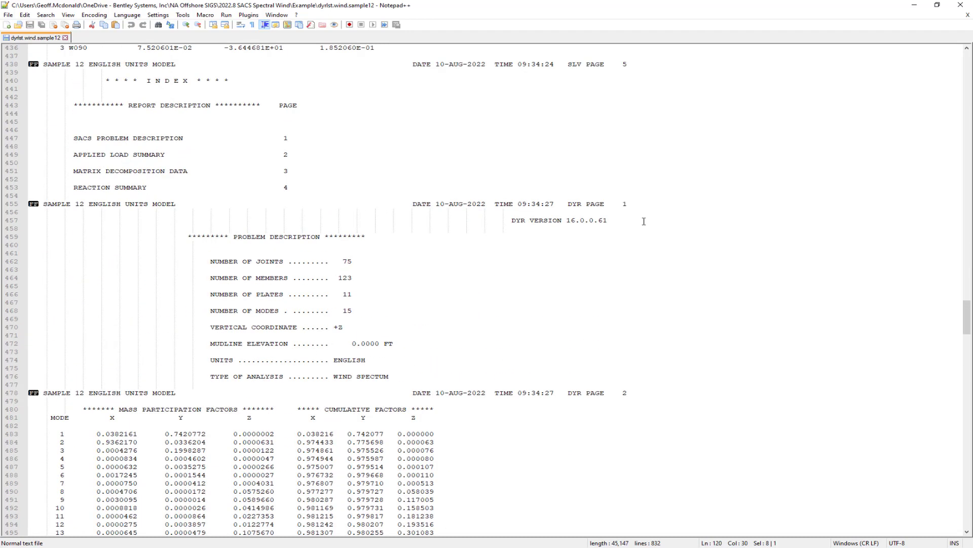
scroll(644, 222, up, 2)
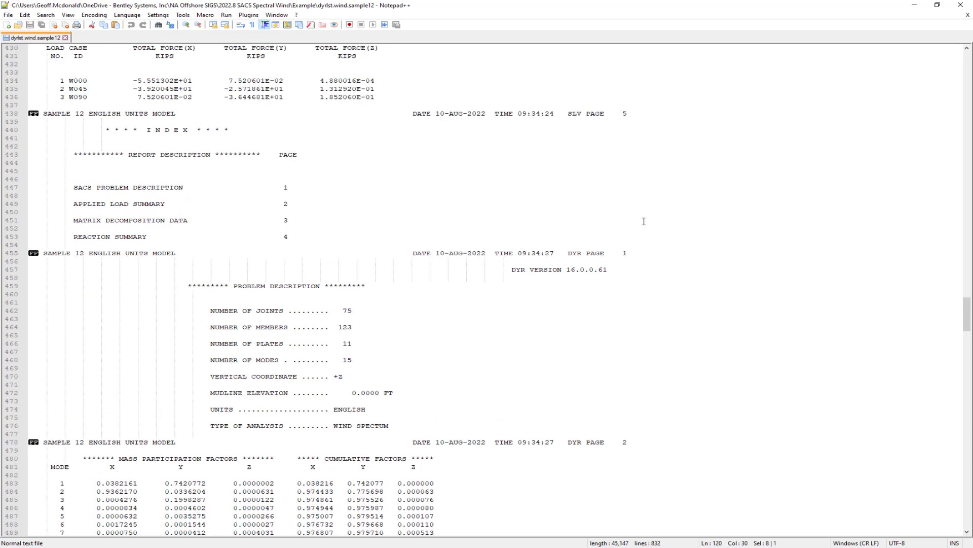
scroll(644, 222, down, 10)
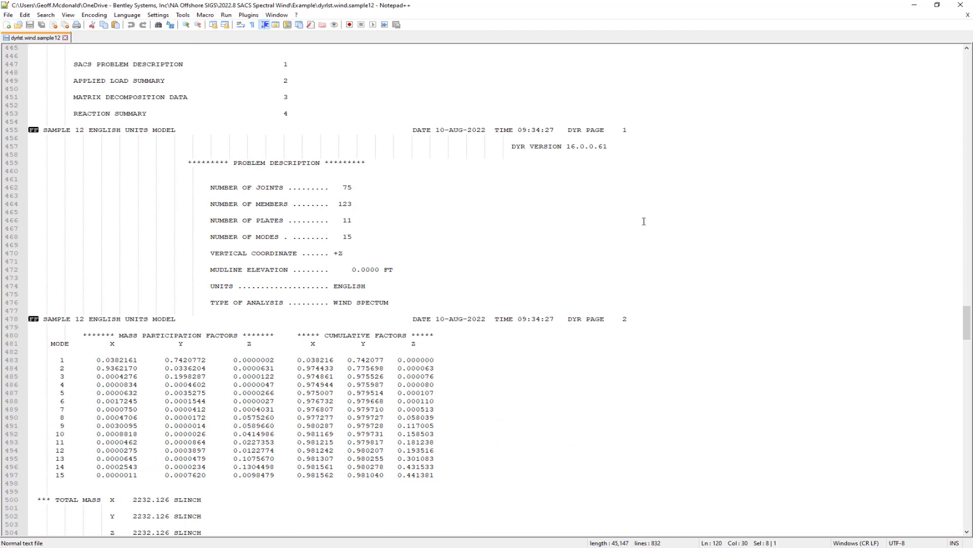
scroll(644, 221, down, 1)
scroll(643, 222, up, 2)
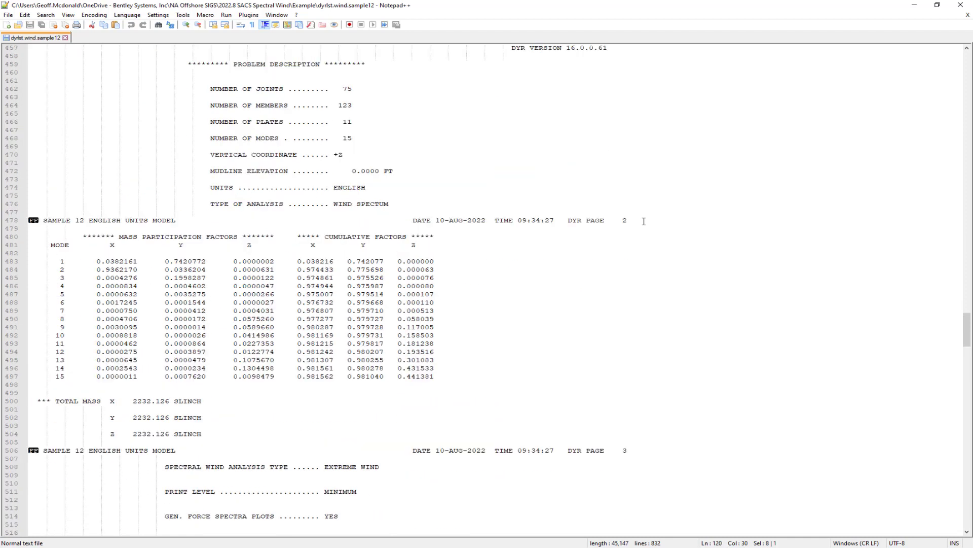
scroll(644, 221, down, 1)
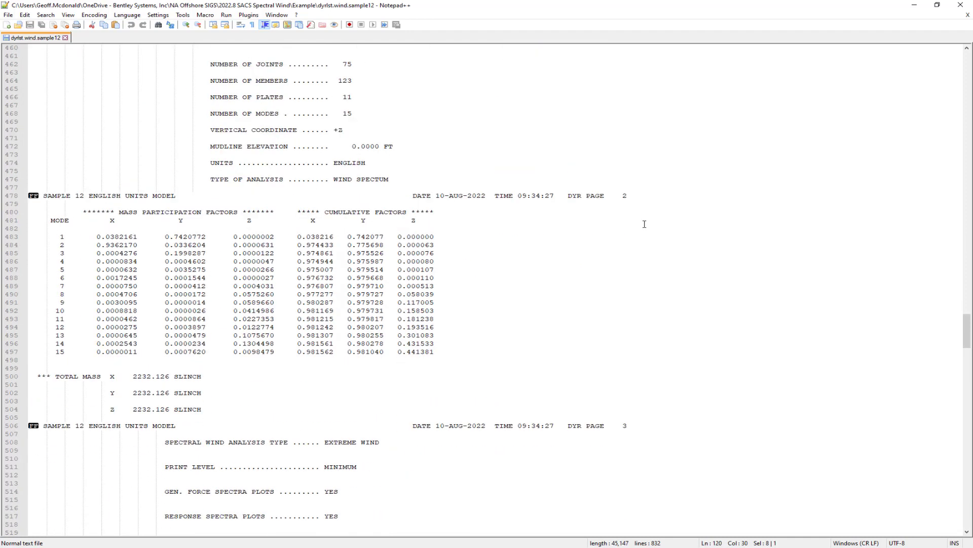
scroll(647, 228, down, 4)
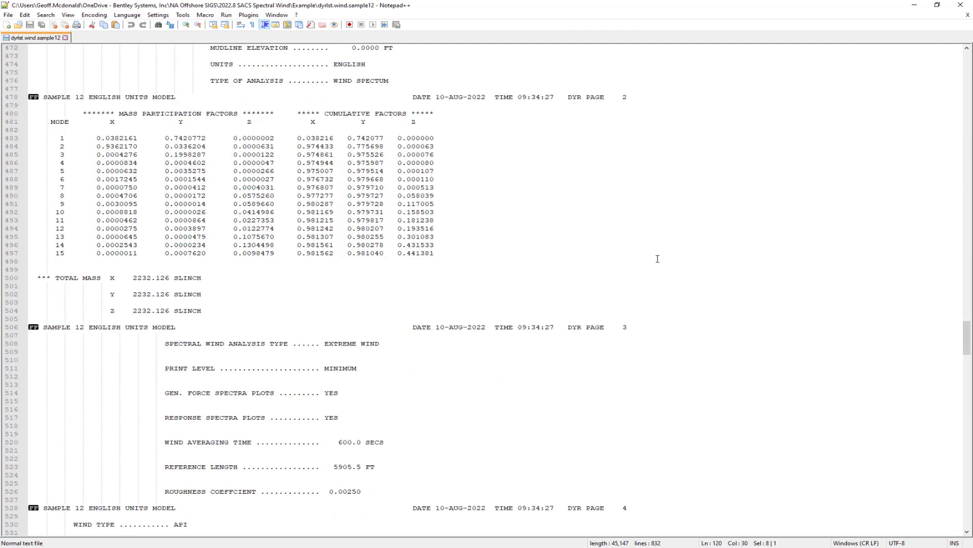
Check the spectral wind analysis settings, marking the wind averaging time and the lines around reference length and roughness coefficient.
scroll(658, 259, down, 8)
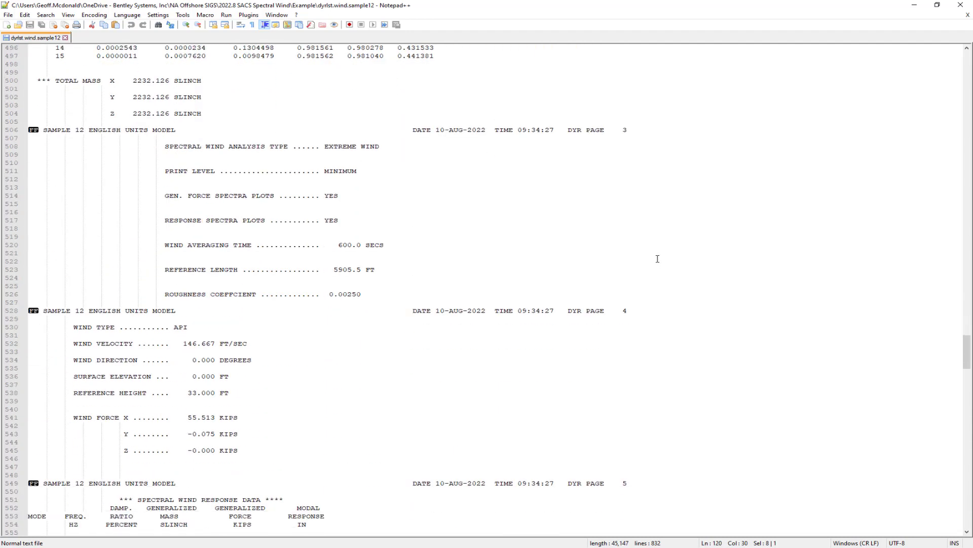
scroll(658, 259, down, 5)
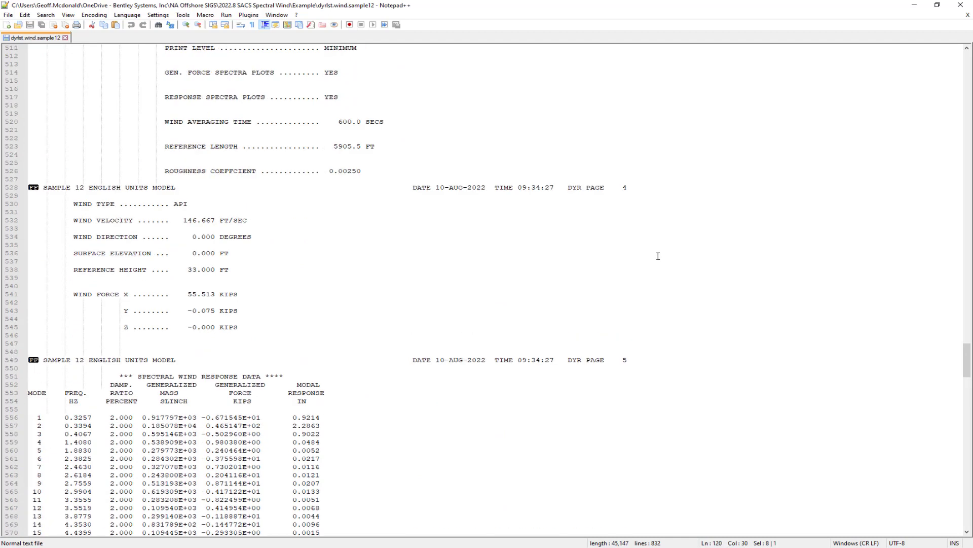
scroll(658, 256, up, 3)
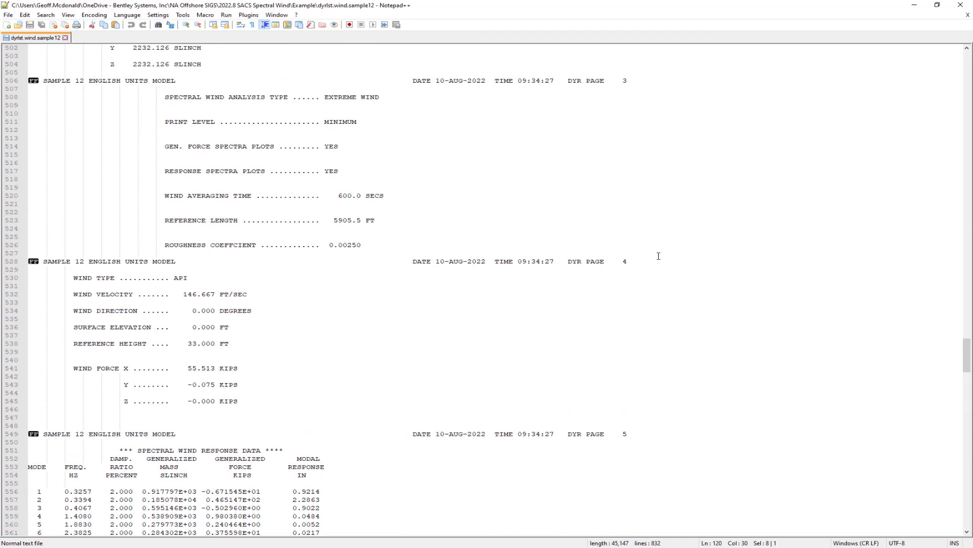
scroll(659, 256, down, 6)
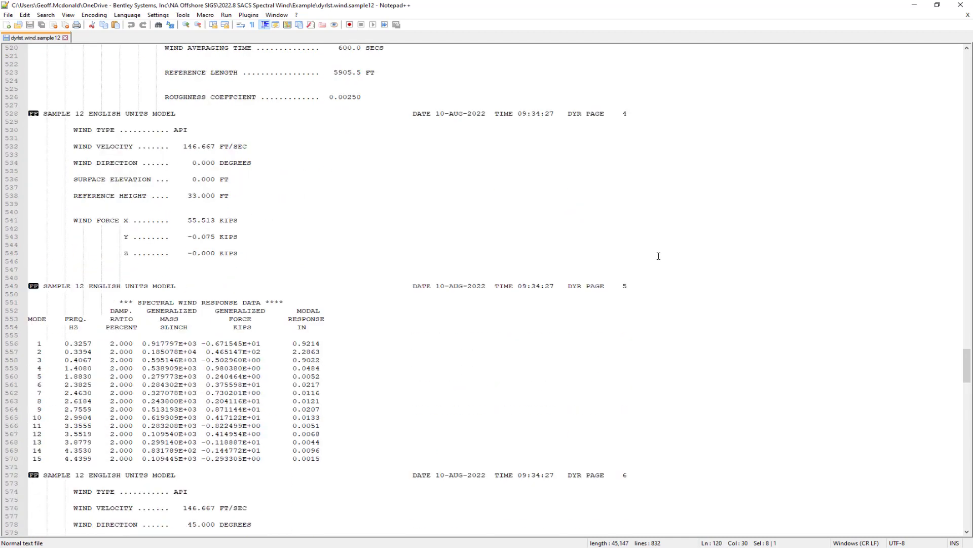
scroll(658, 256, up, 1)
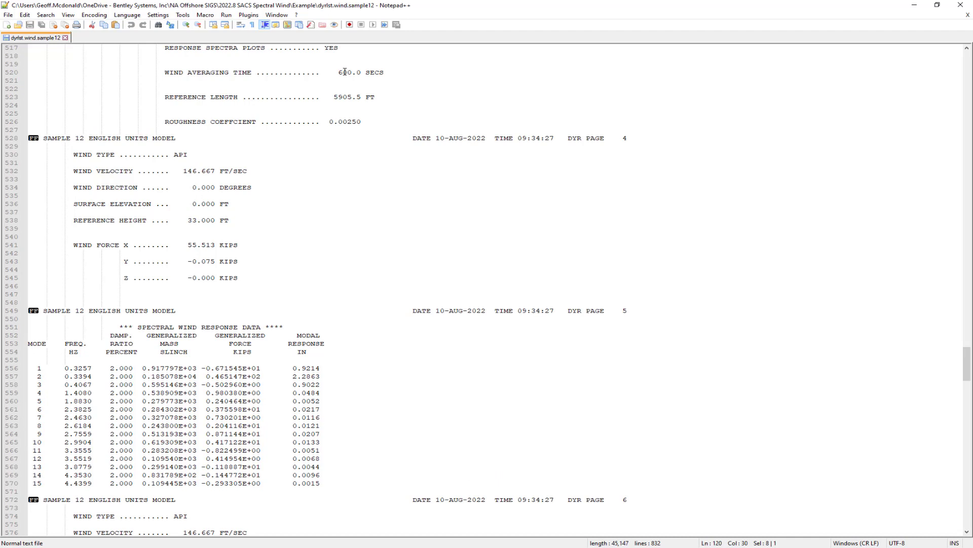
click(361, 122)
click(361, 74)
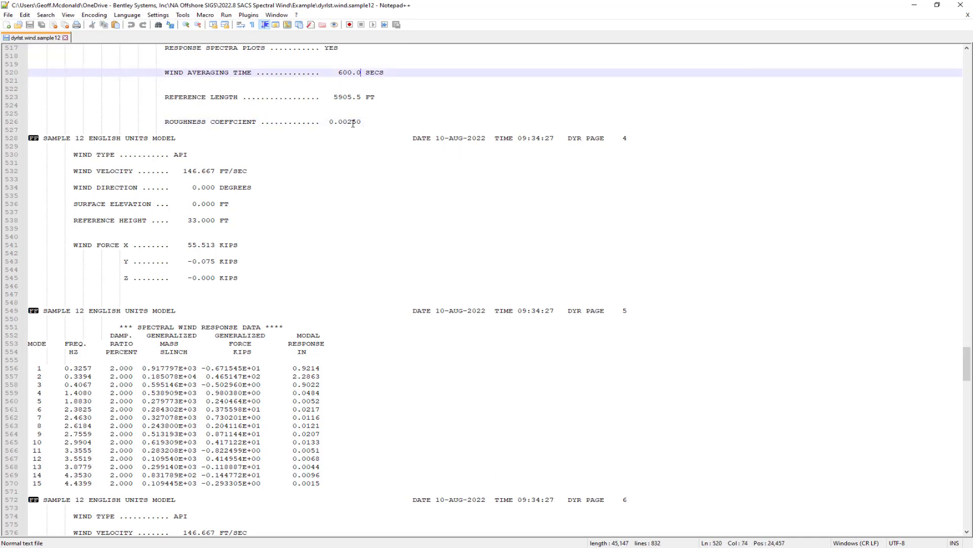
click(347, 107)
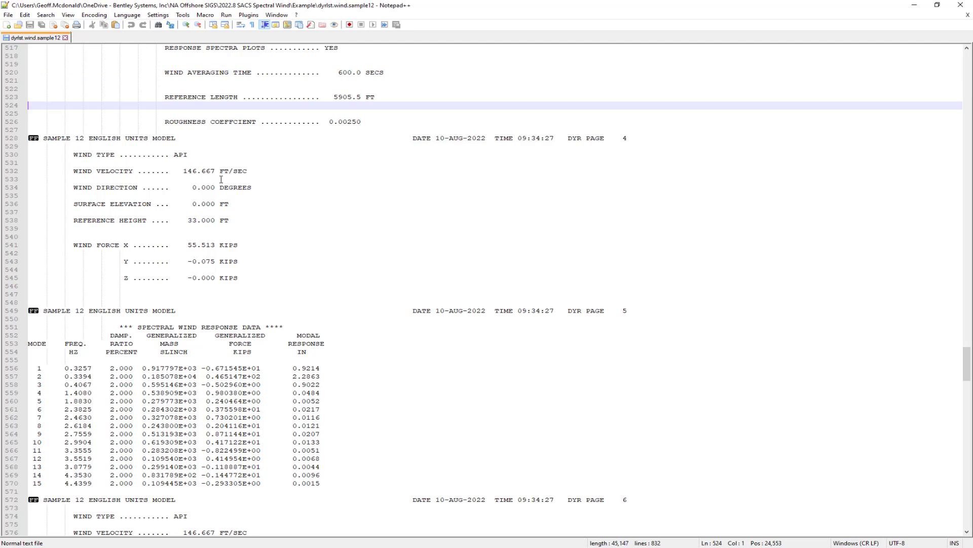
Examine the wind description and spectral wind response data for the 0 degree direction, marking mode 1's modal response.
scroll(221, 179, down, 3)
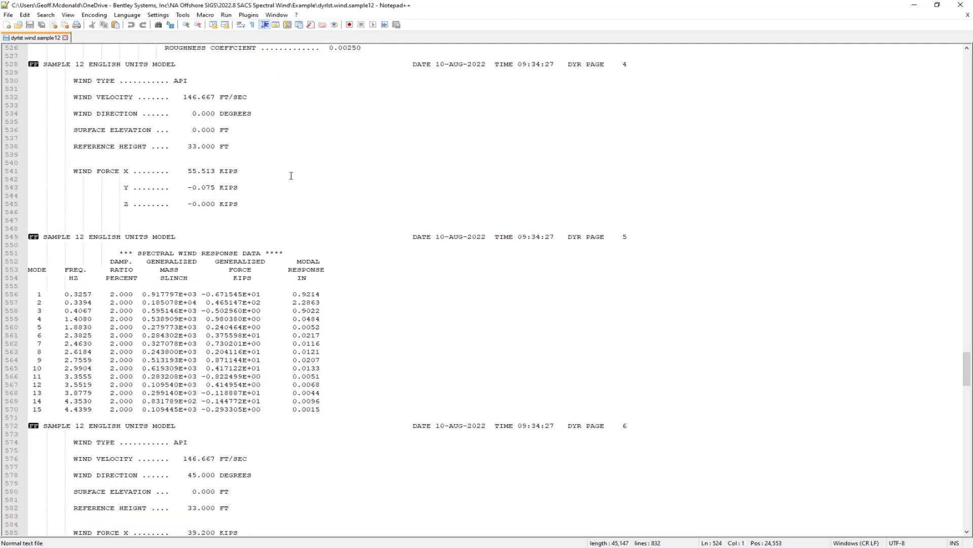
scroll(232, 208, down, 1)
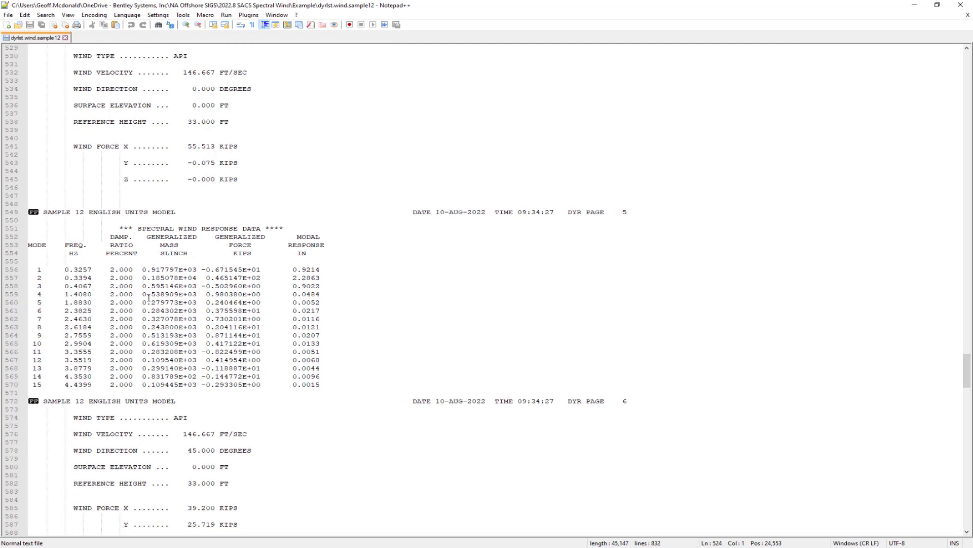
click(323, 270)
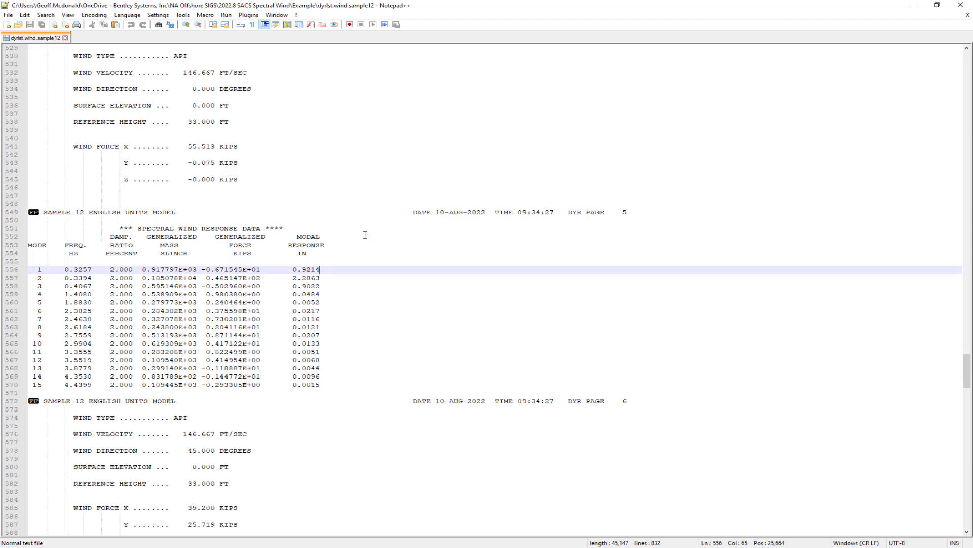
scroll(366, 234, down, 1)
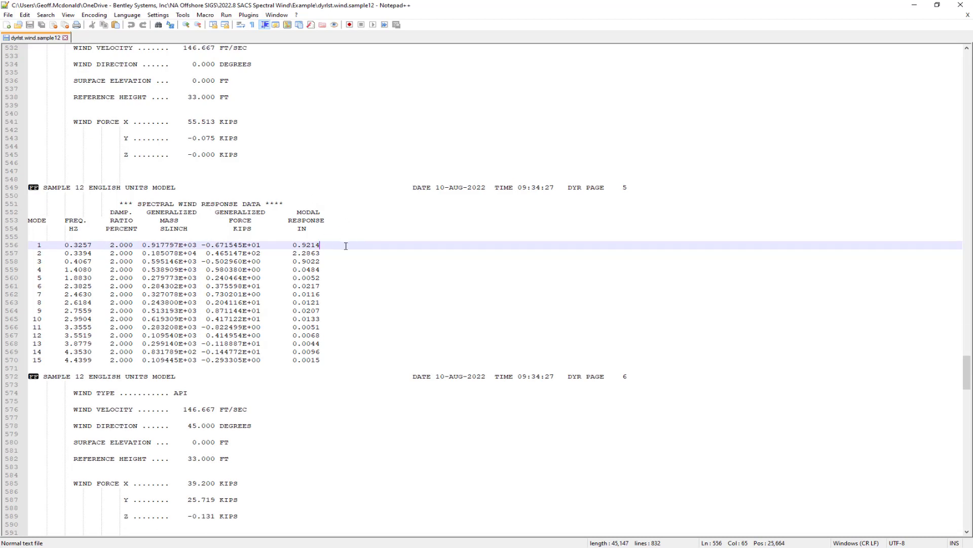
scroll(380, 239, down, 1)
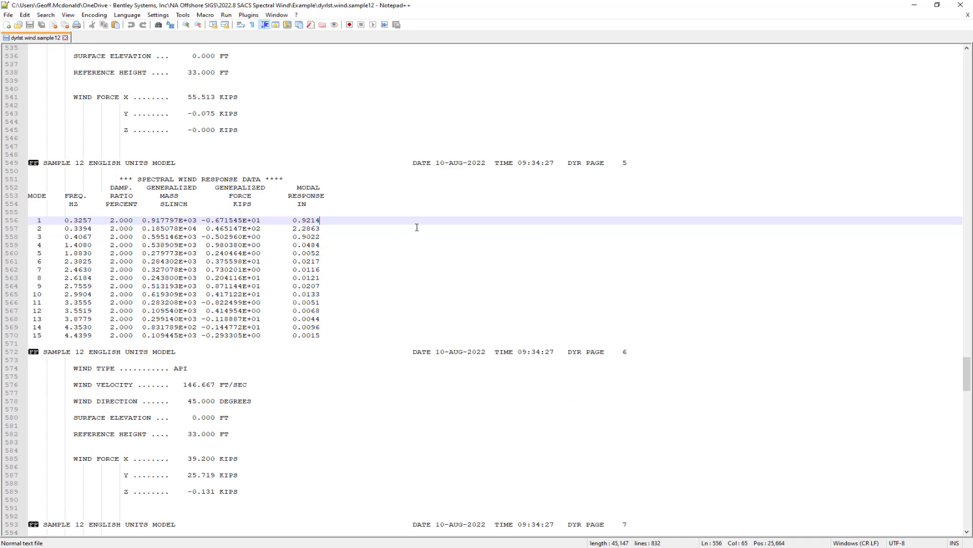
Review the wind descriptions, wind forces and spectral wind response data for the 45 and 90 degree directions.
scroll(421, 229, down, 1)
scroll(423, 232, down, 7)
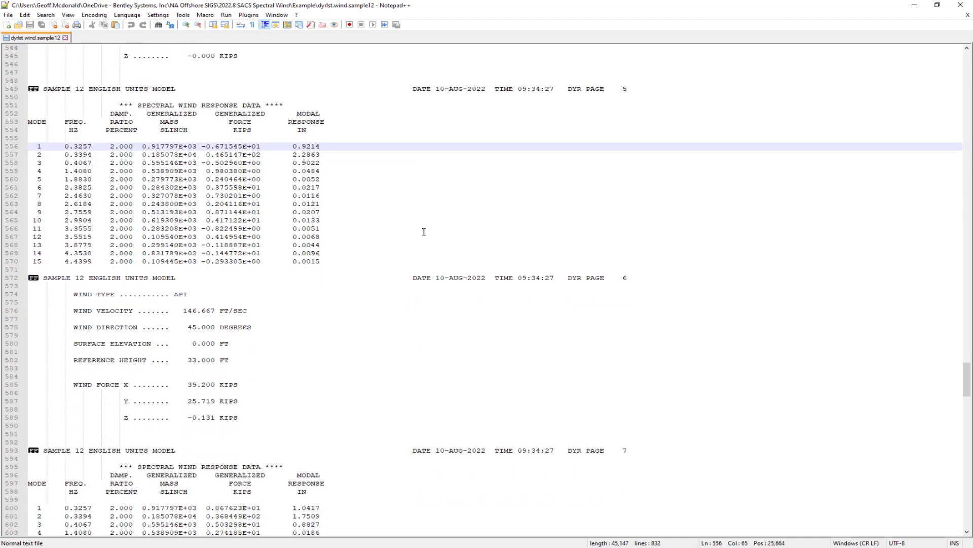
scroll(424, 231, up, 5)
scroll(349, 154, down, 5)
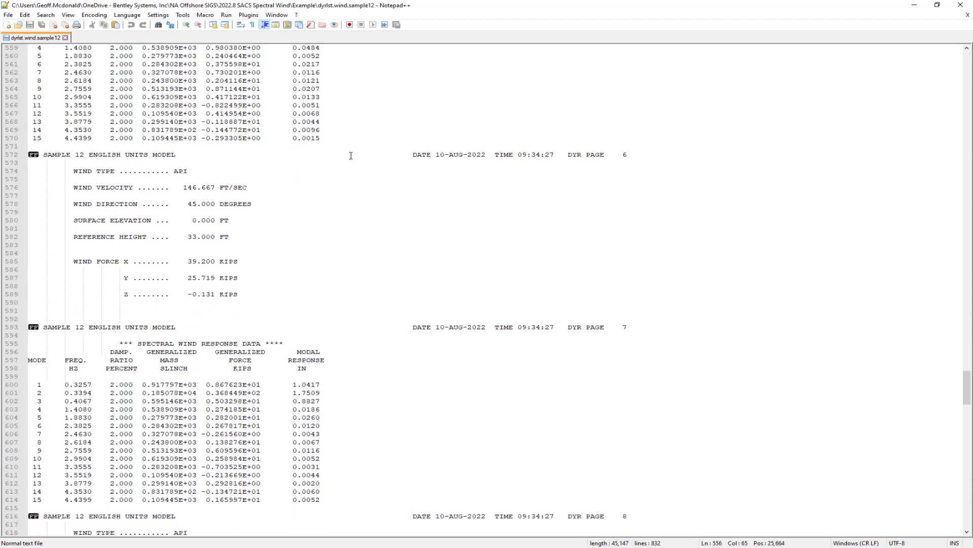
scroll(351, 156, down, 9)
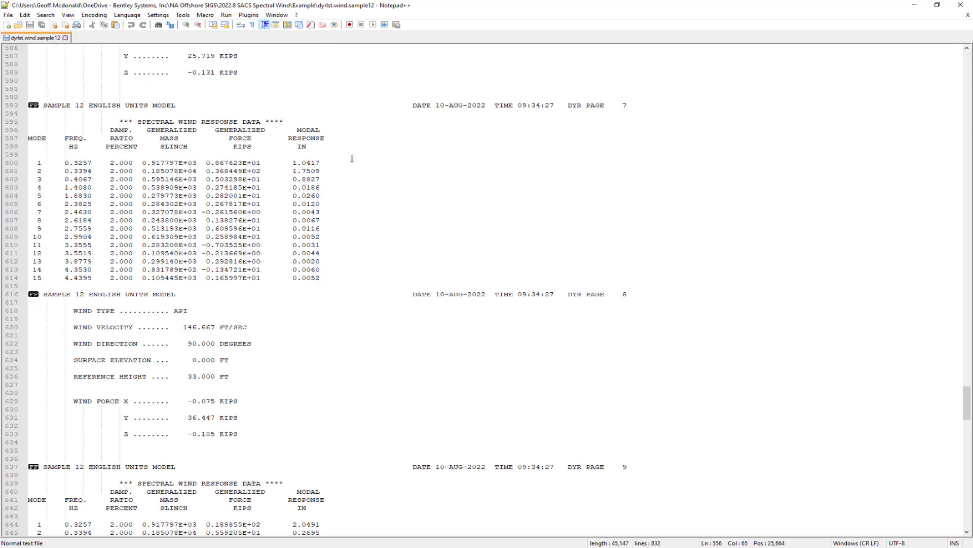
scroll(352, 159, down, 13)
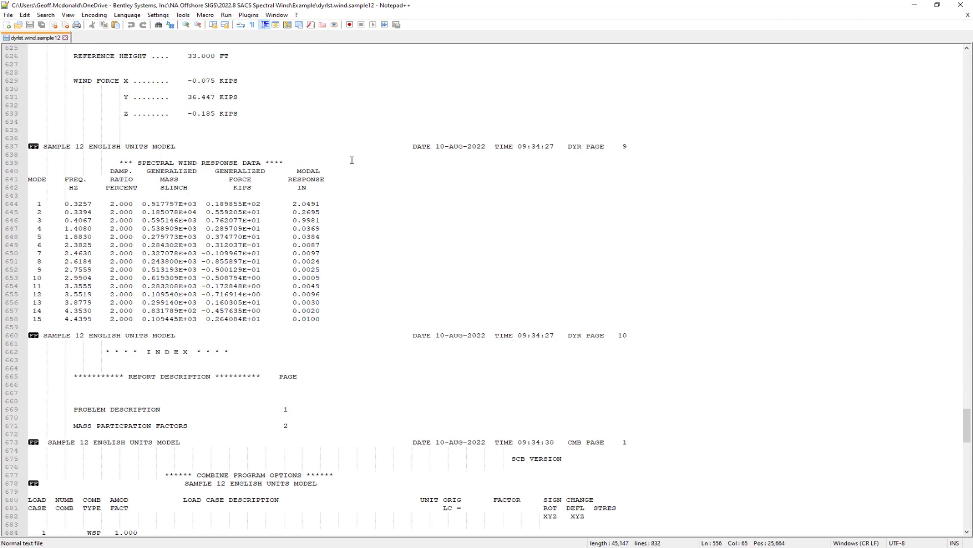
scroll(352, 160, up, 4)
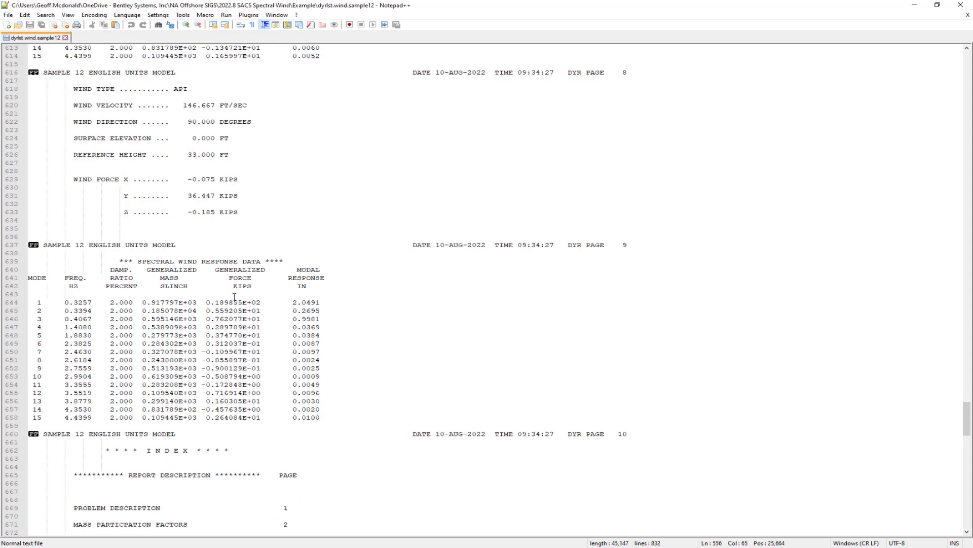
Examine the Combine program options for the WSP load cases, marking the first factor of load case 1.
scroll(306, 298, down, 17)
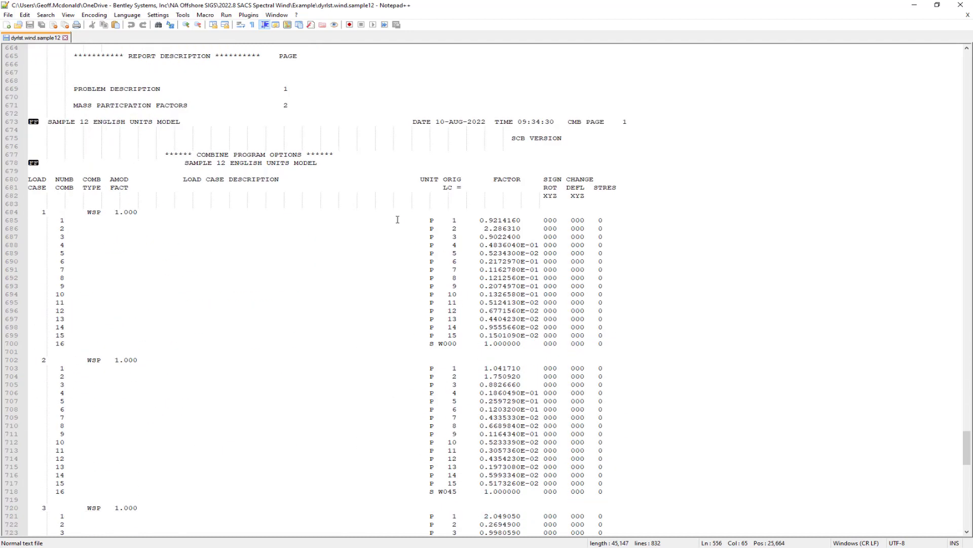
scroll(431, 219, down, 2)
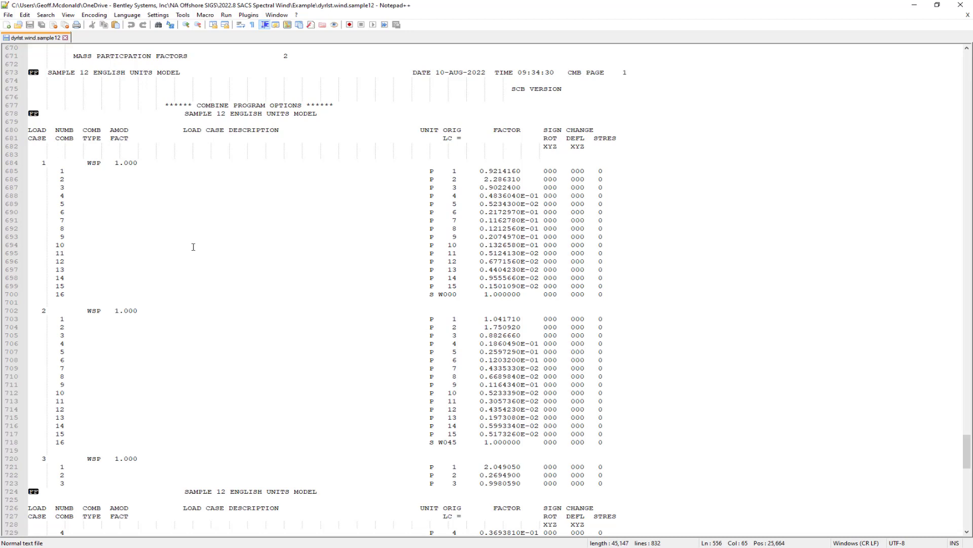
click(573, 72)
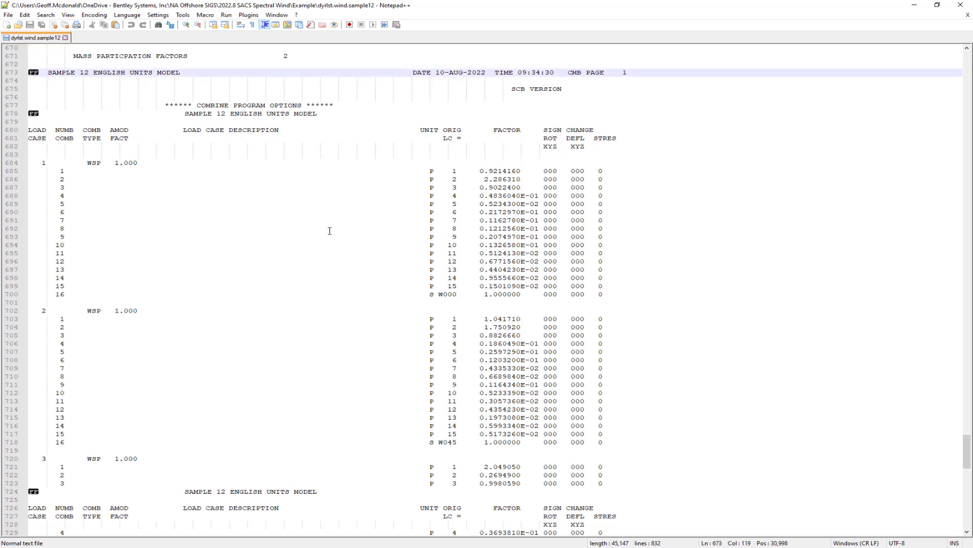
click(487, 171)
Compare mode 1's modal response for the 0 degree wind direction with the first Combine factor of load case 1.
scroll(566, 184, up, 16)
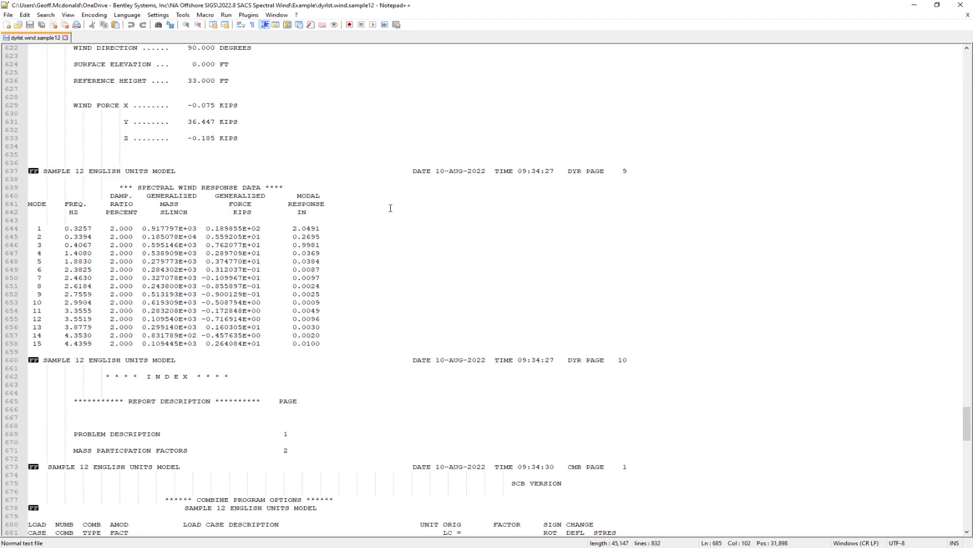
scroll(303, 213, up, 20)
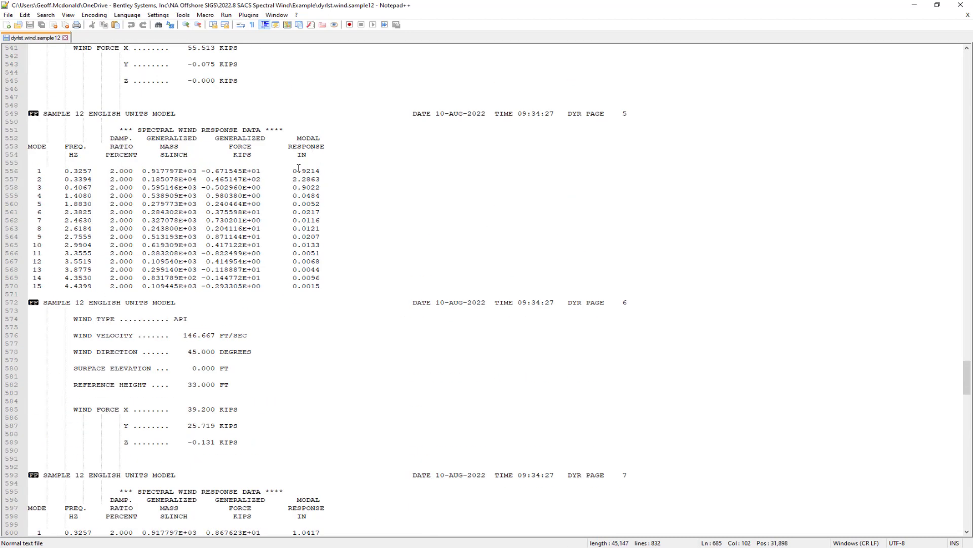
click(307, 171)
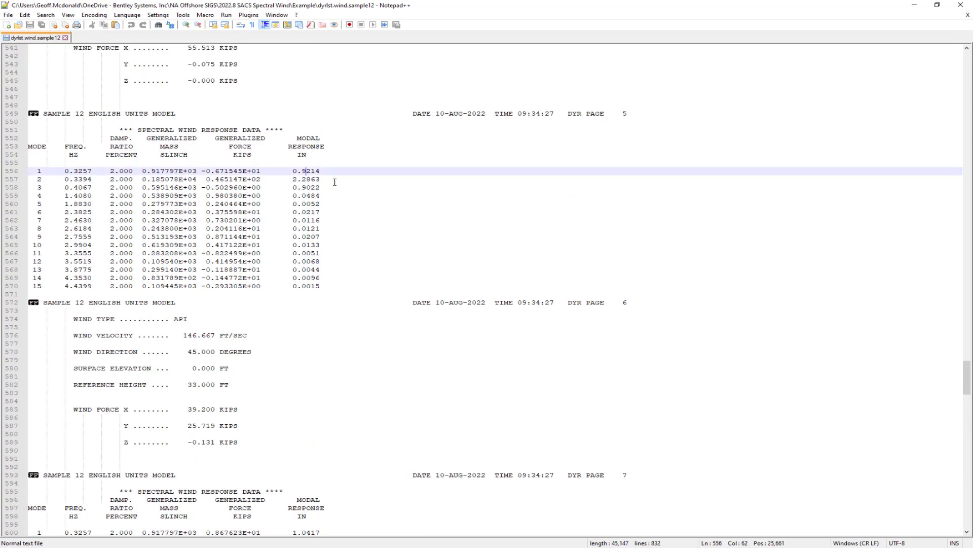
scroll(380, 198, down, 20)
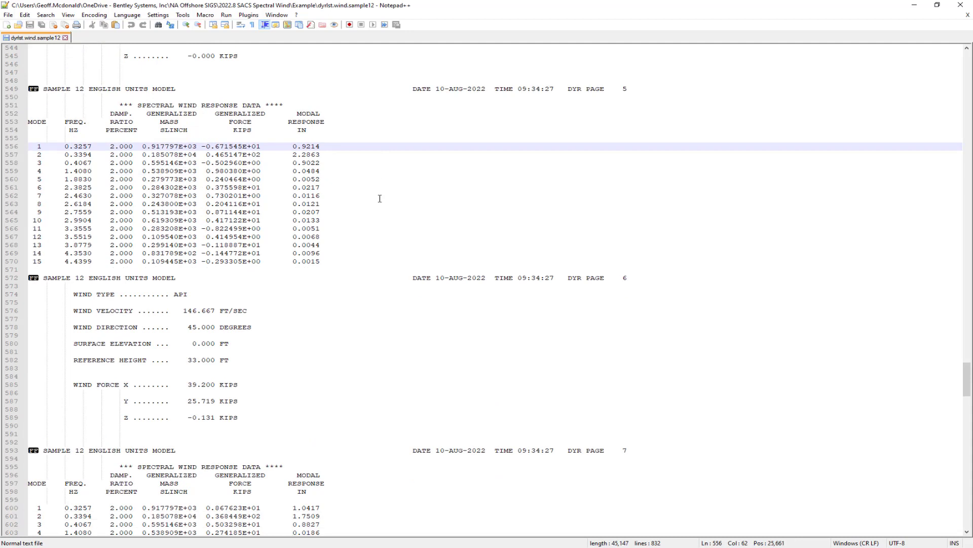
scroll(408, 178, down, 17)
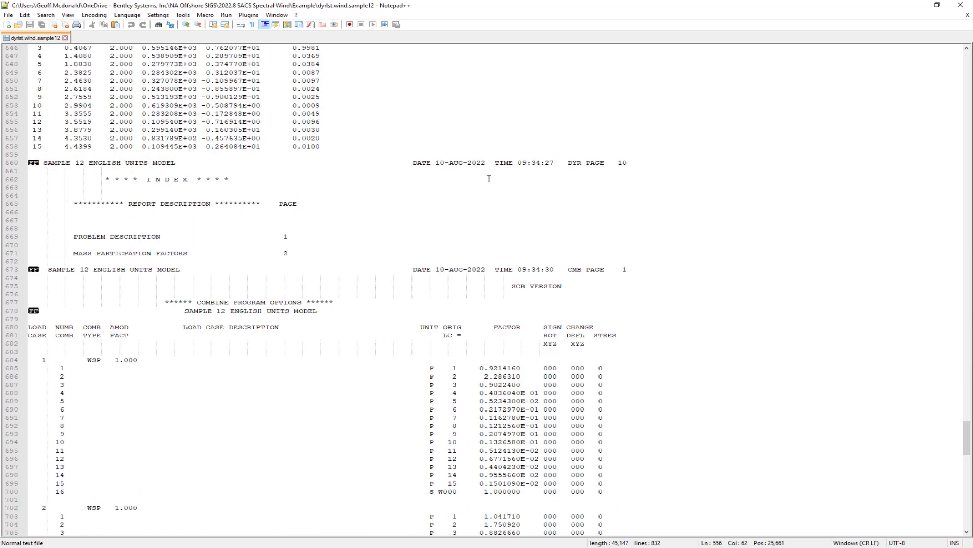
click(516, 123)
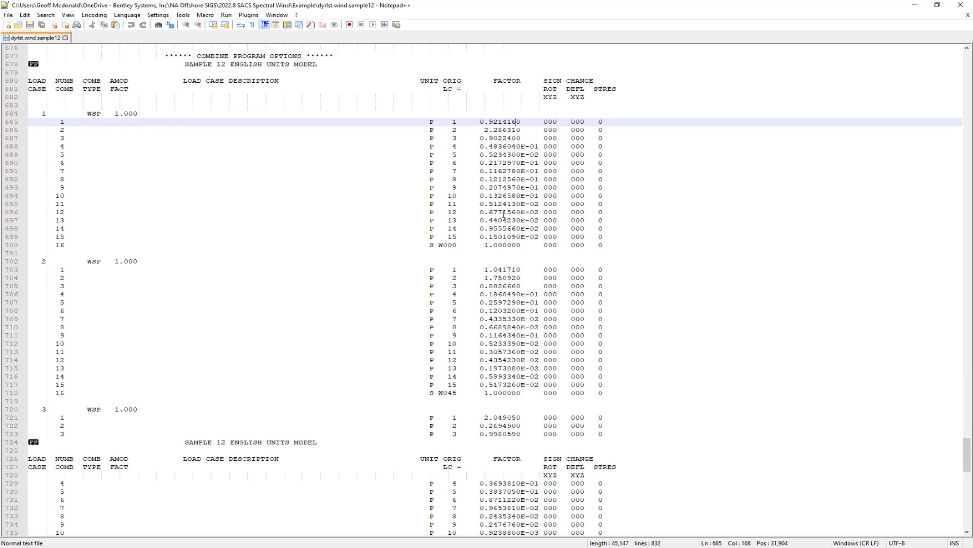
Examine load case 1's combination factors, marking its WSP combination type and the W000 component line.
click(505, 229)
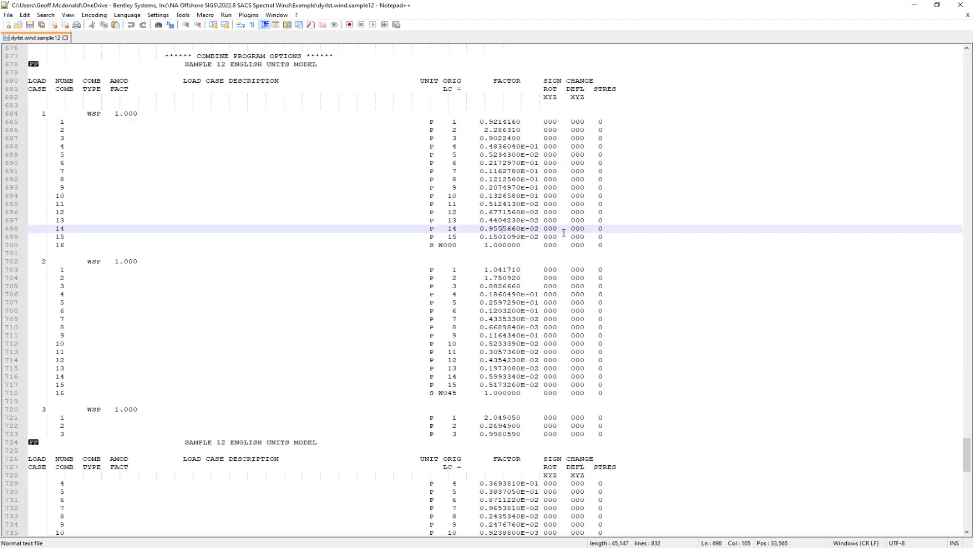
double_click(92, 113)
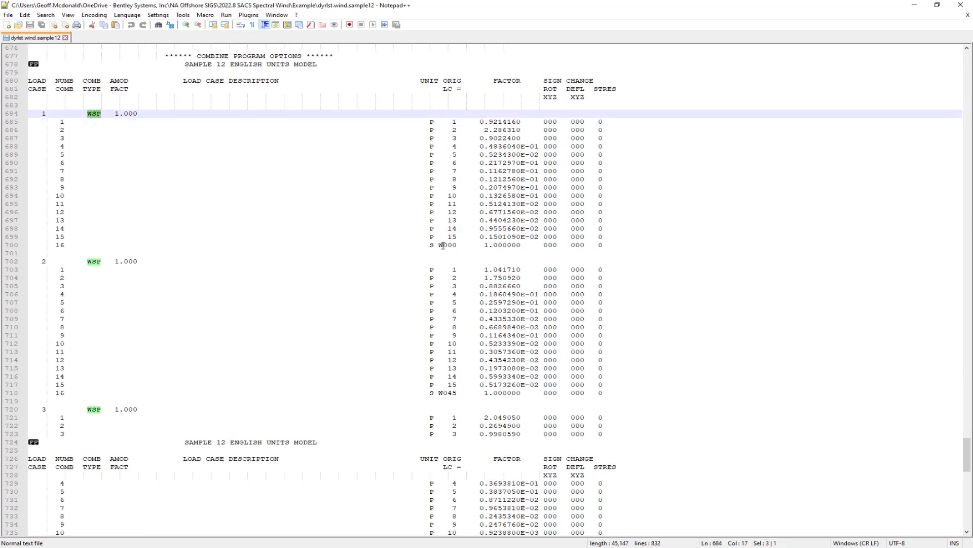
drag(429, 244, 512, 243)
click(516, 243)
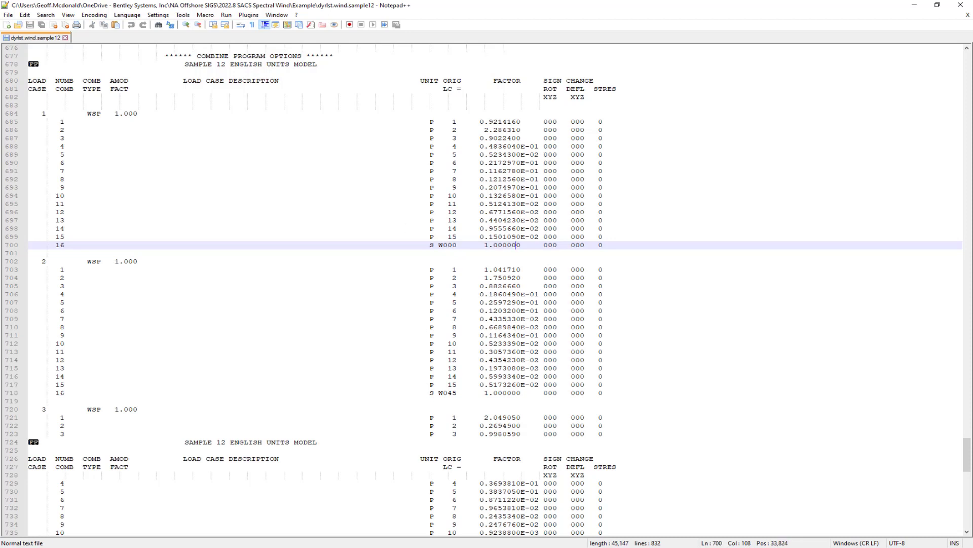
Switch to the PowerPoint presentation, view slide 11's RMS and modal correlation equations, and return to the Notepad++ listing.
drag(0, 7, 400, 0)
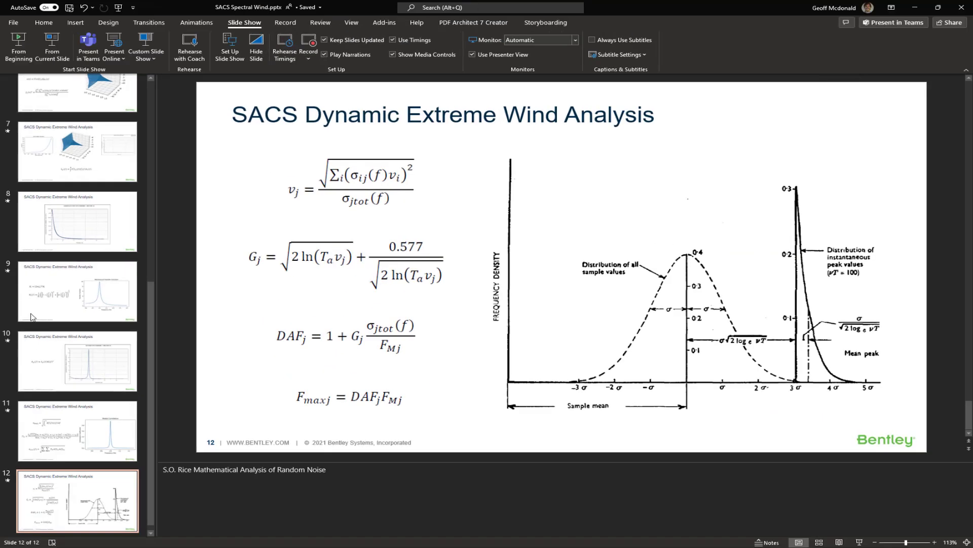
click(102, 426)
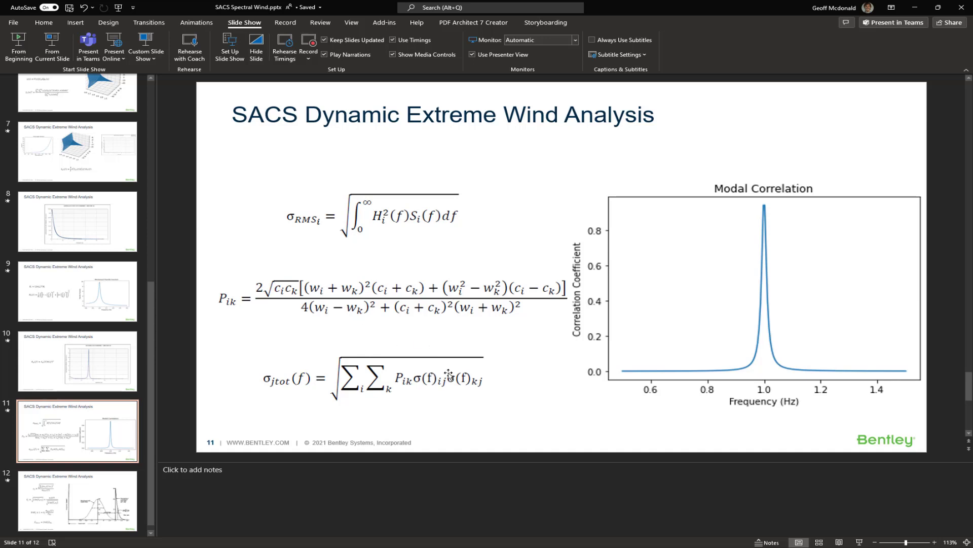
click(915, 7)
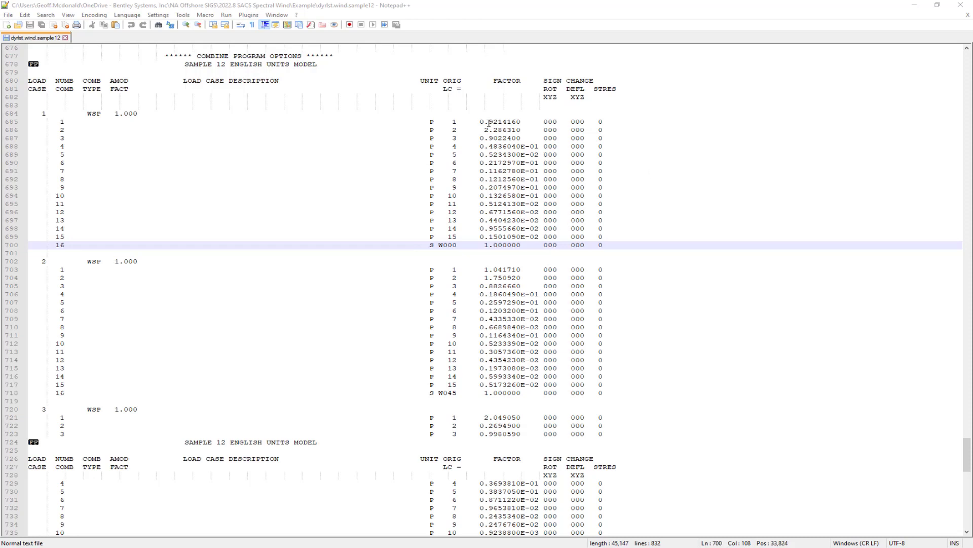
Mark the 15 modal component lines of load case 1 and its W000 wind component.
click(426, 122)
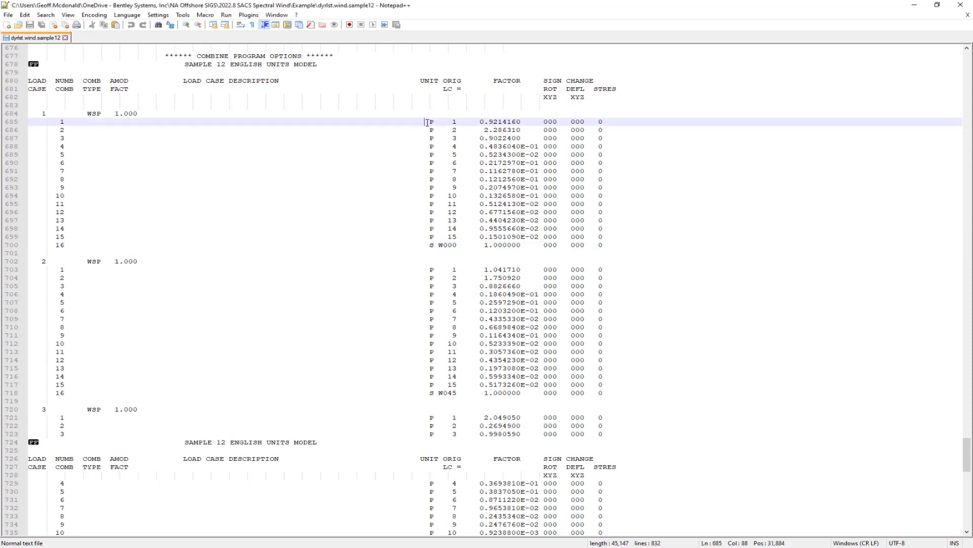
drag(621, 234, 29, 122)
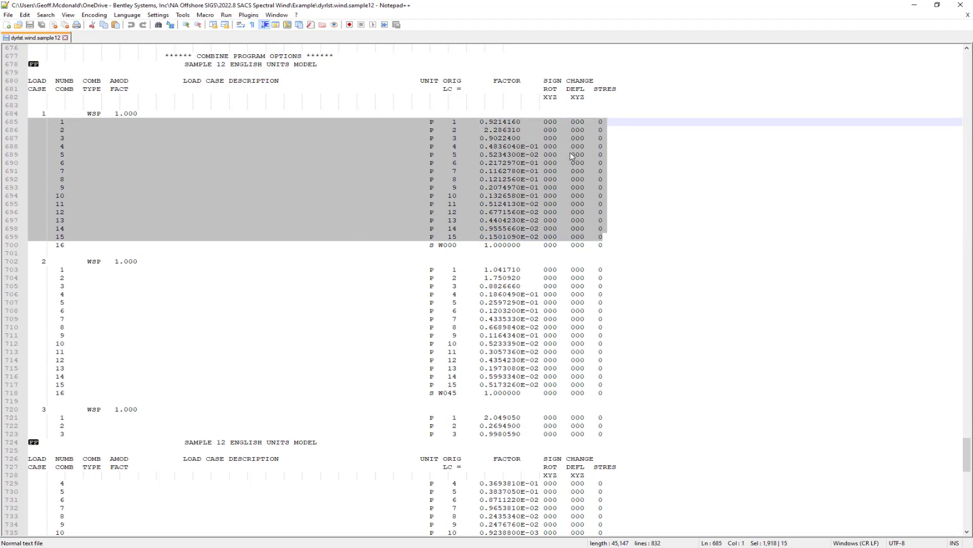
click(447, 245)
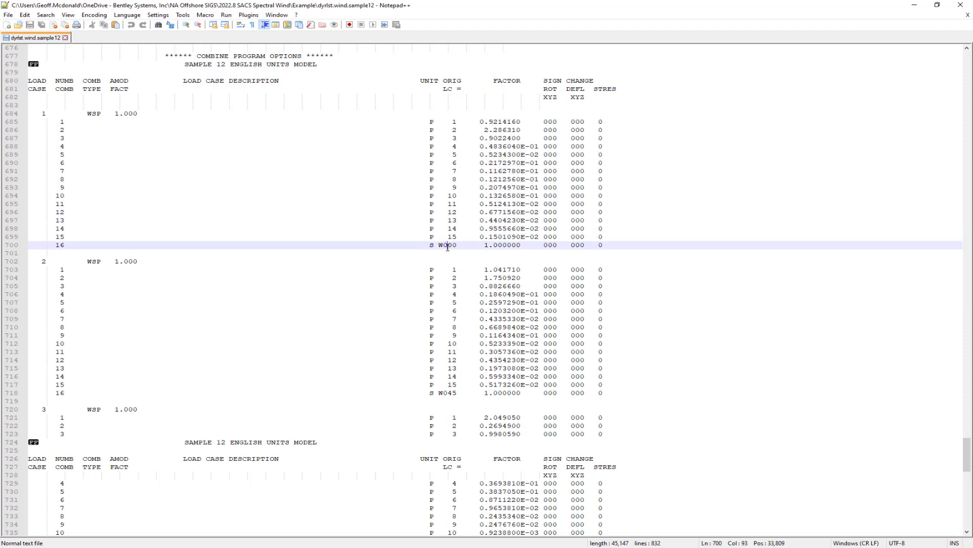
Switch to PowerPoint, view slide 12's DAF and maximum force equations, and return to the Notepad++ listing.
drag(0, 66, 284, 0)
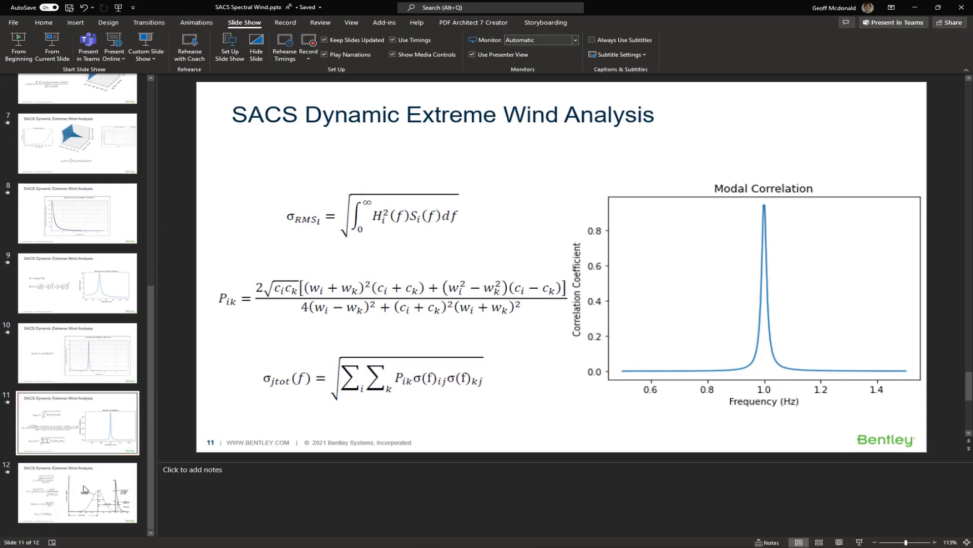
click(77, 494)
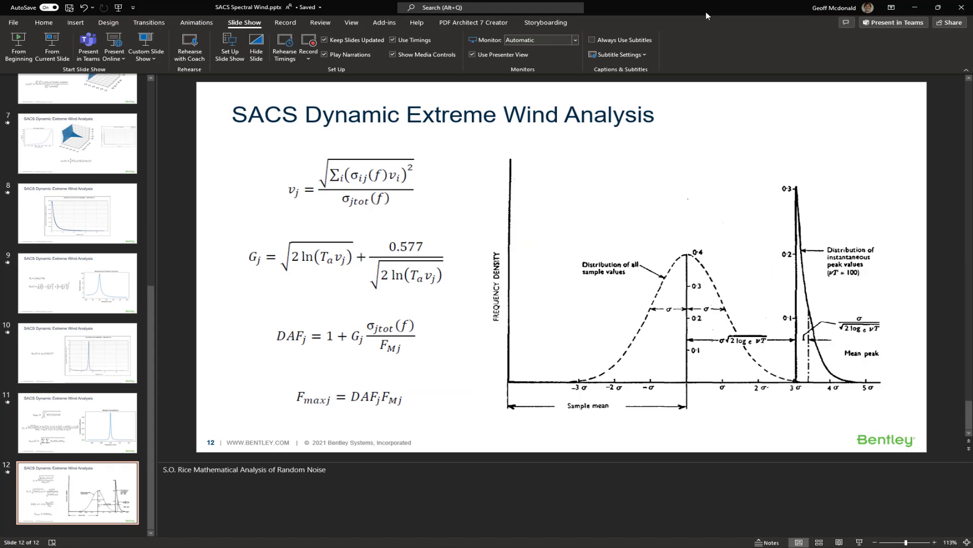
drag(707, 13, 0, 213)
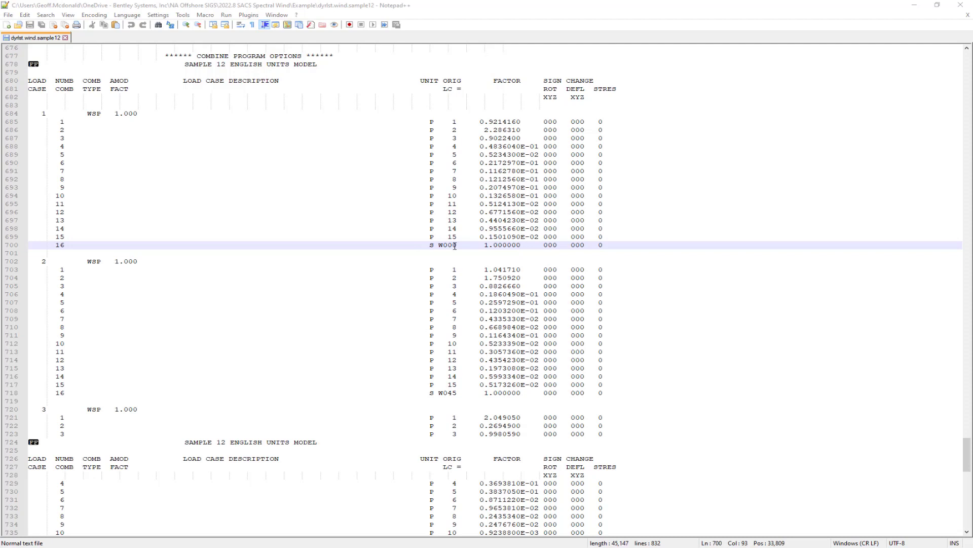
Review the remaining WSP combination factors and the forces and moments summary, marking load case 1's X force.
scroll(546, 222, down, 12)
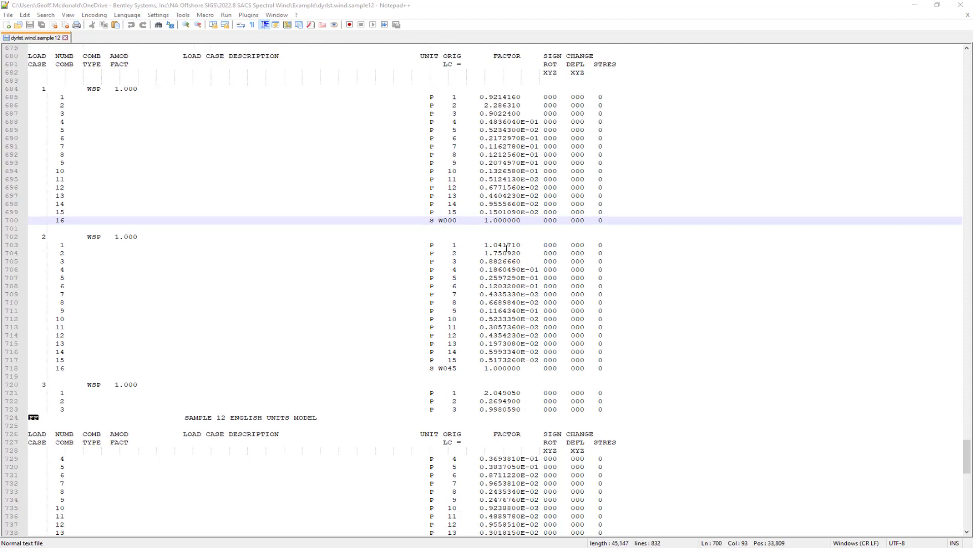
scroll(476, 224, down, 6)
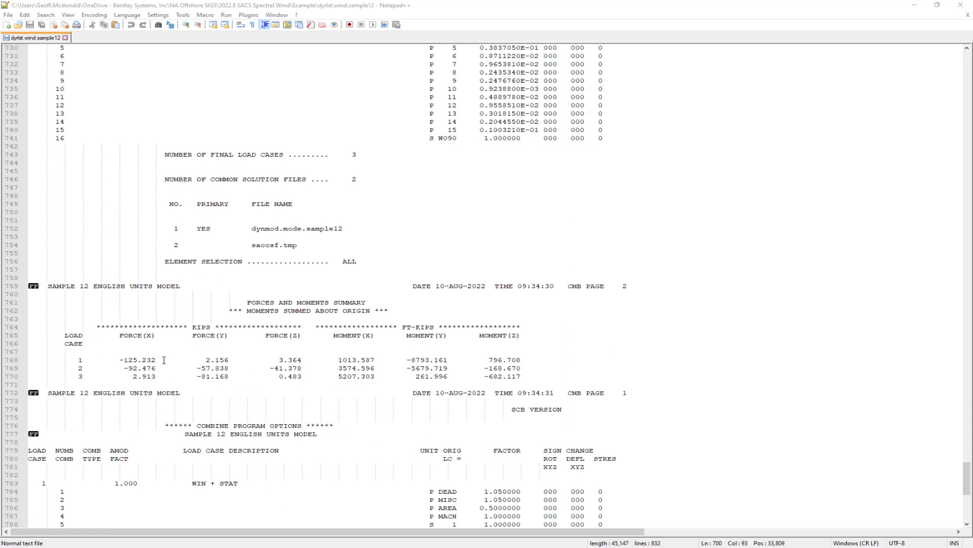
scroll(162, 361, down, 1)
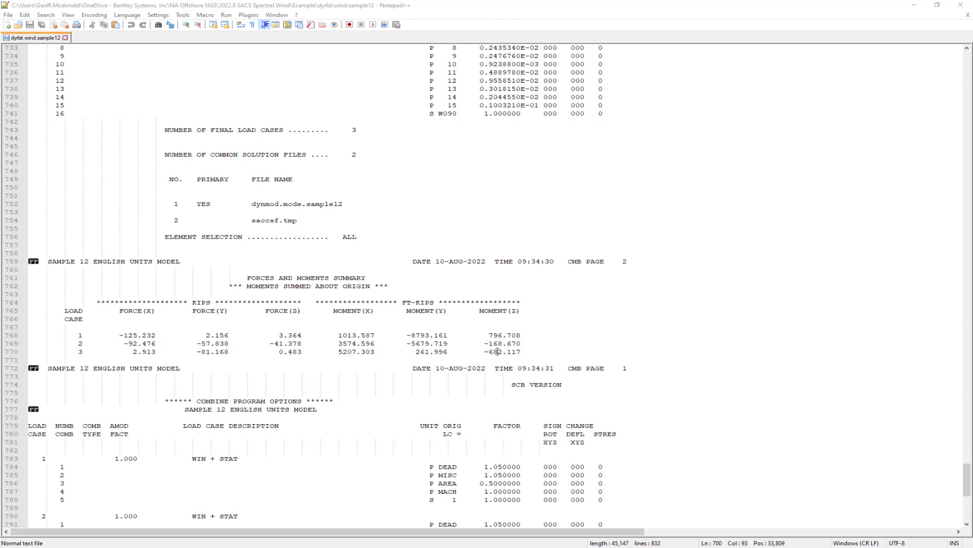
drag(524, 352, 5, 340)
click(146, 335)
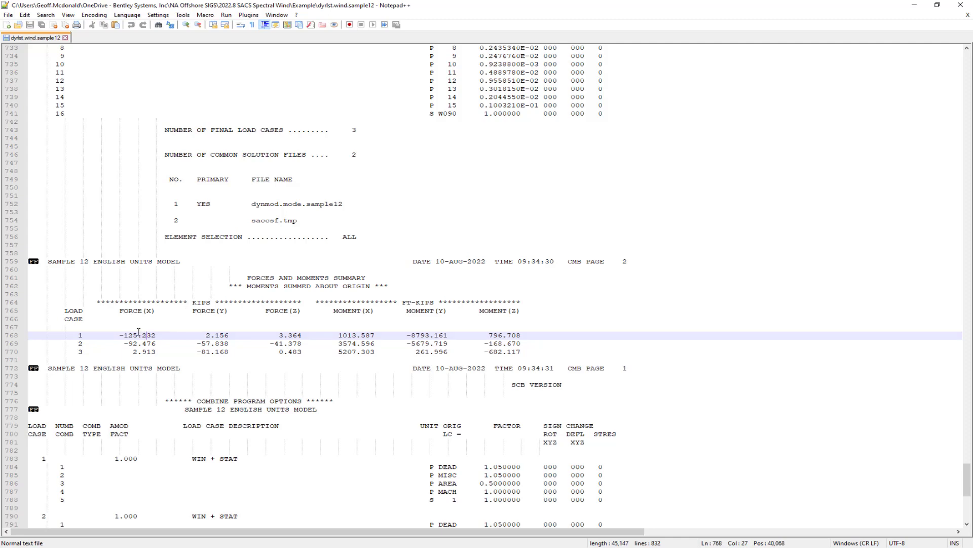
Switch to PowerPoint and view slide 11's modal combination equations to explain the combined wind forces.
scroll(138, 332, up, 1)
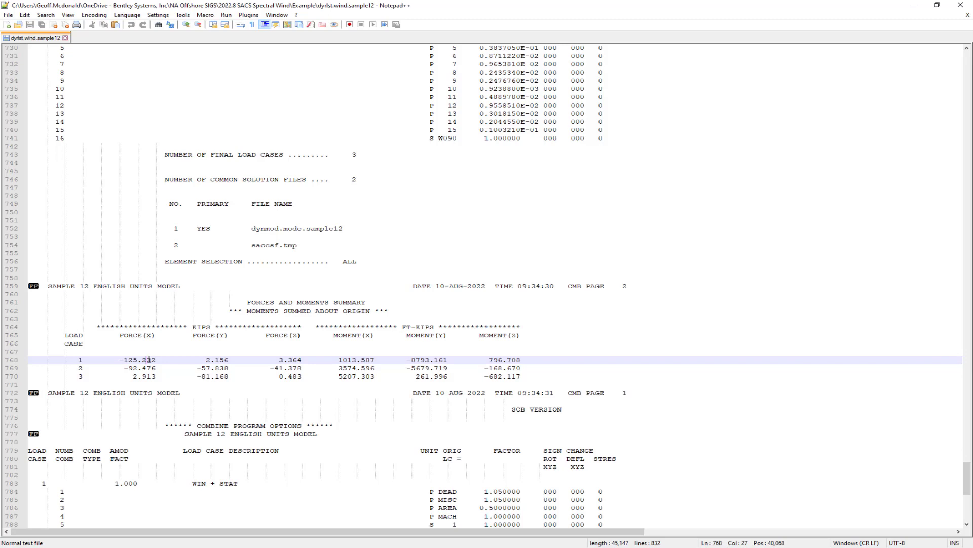
drag(0, 6, 429, 1)
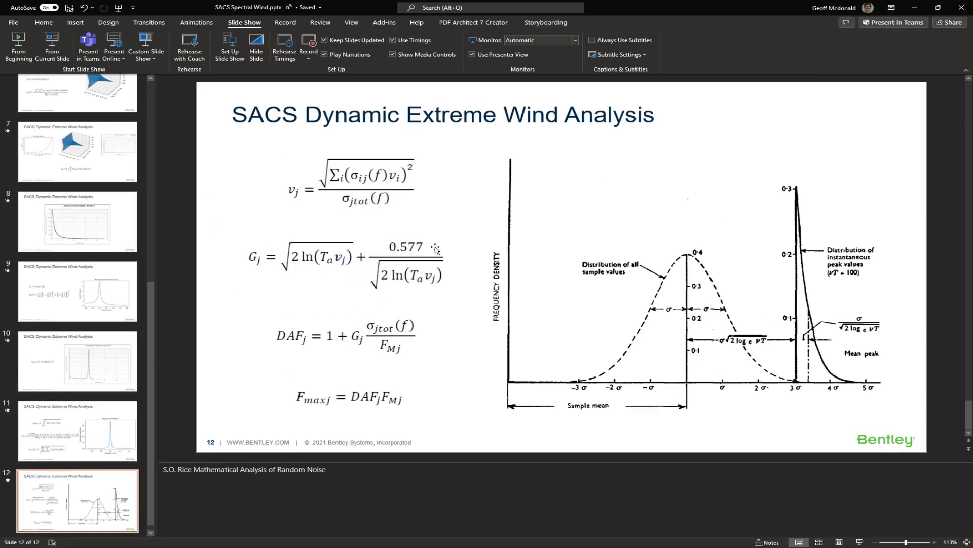
scroll(354, 299, up, 1)
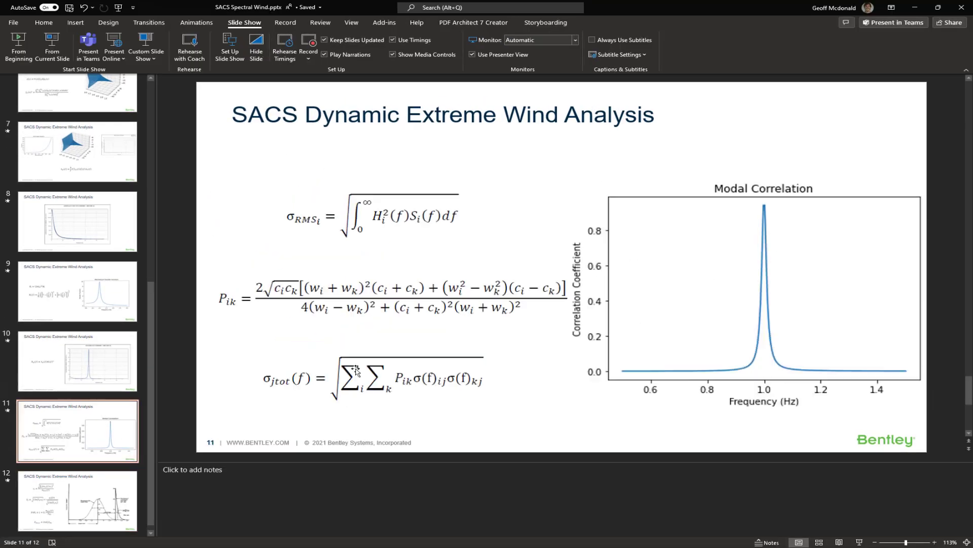
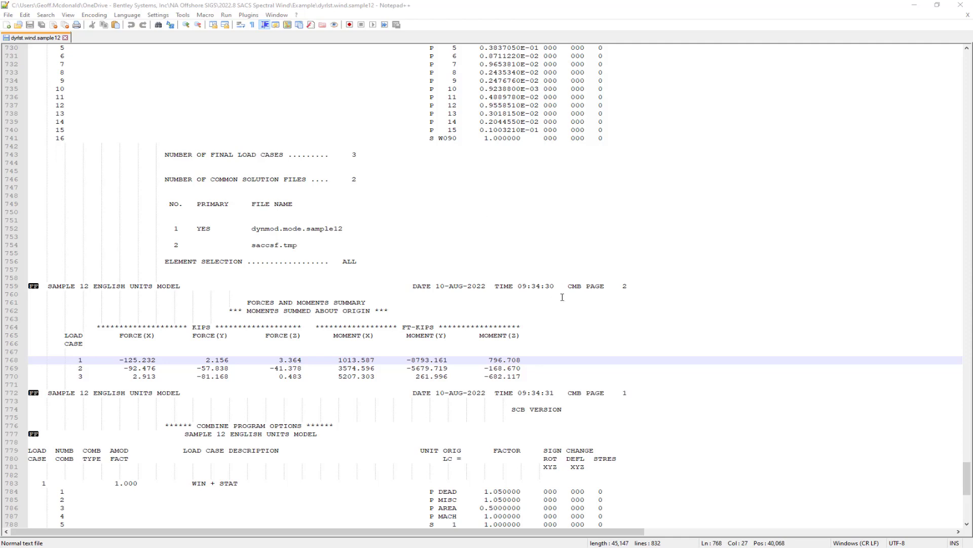
Return to the Notepad++ listing and examine the WIN + STAT combinations and their final forces and moments summary.
scroll(604, 310, down, 4)
scroll(606, 310, down, 7)
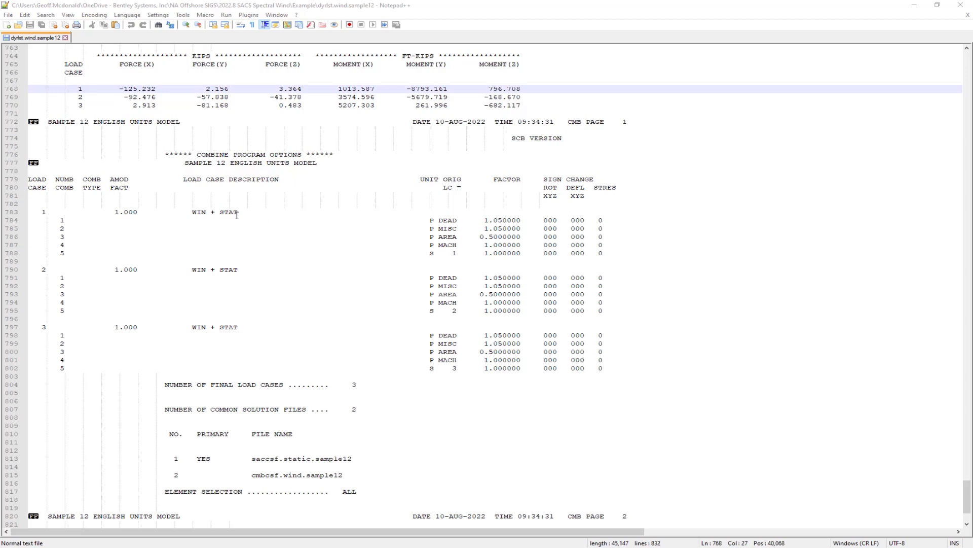
scroll(365, 229, down, 1)
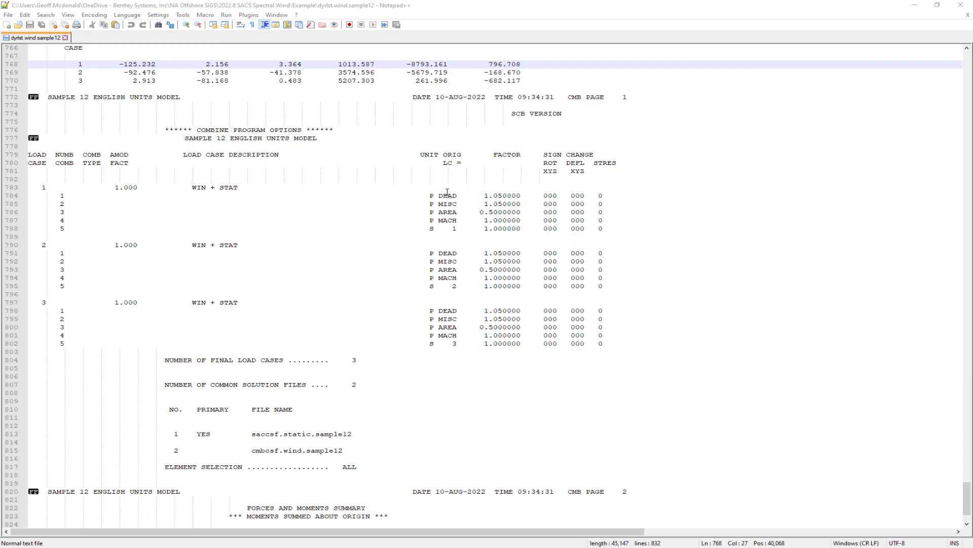
click(457, 229)
click(445, 197)
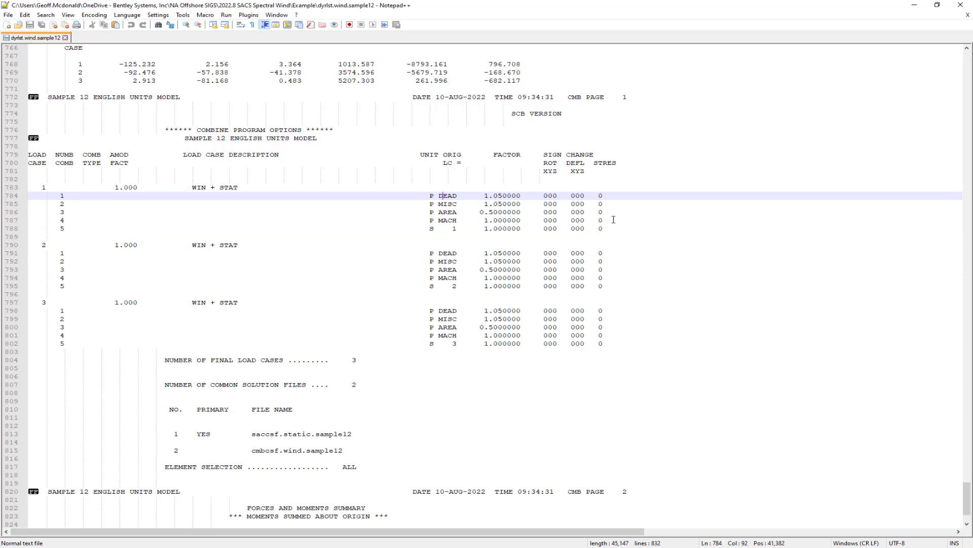
scroll(613, 219, down, 3)
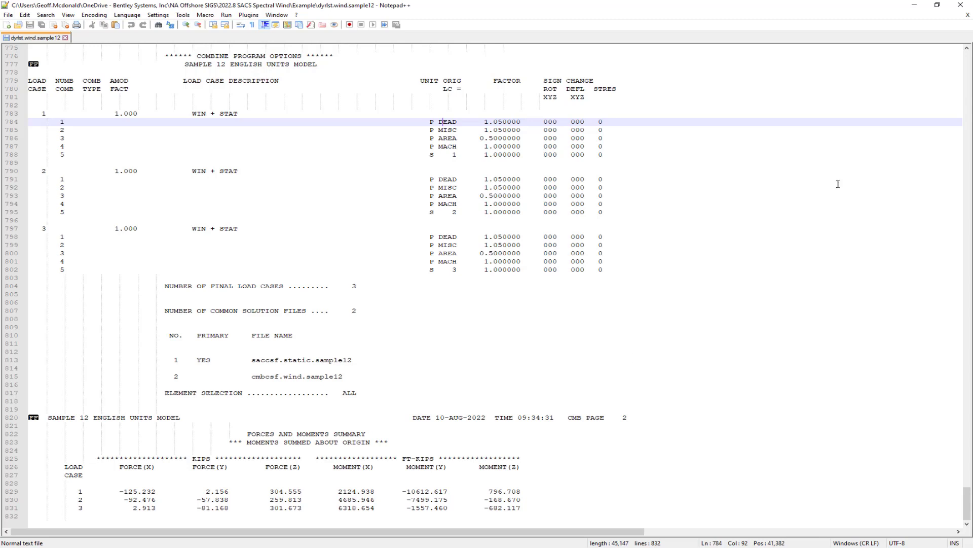
Switch to SACS CONNECT Edition, open PSTINP.check.sample12 in Data Generator, review its options and AMOD lines, and close it.
click(915, 5)
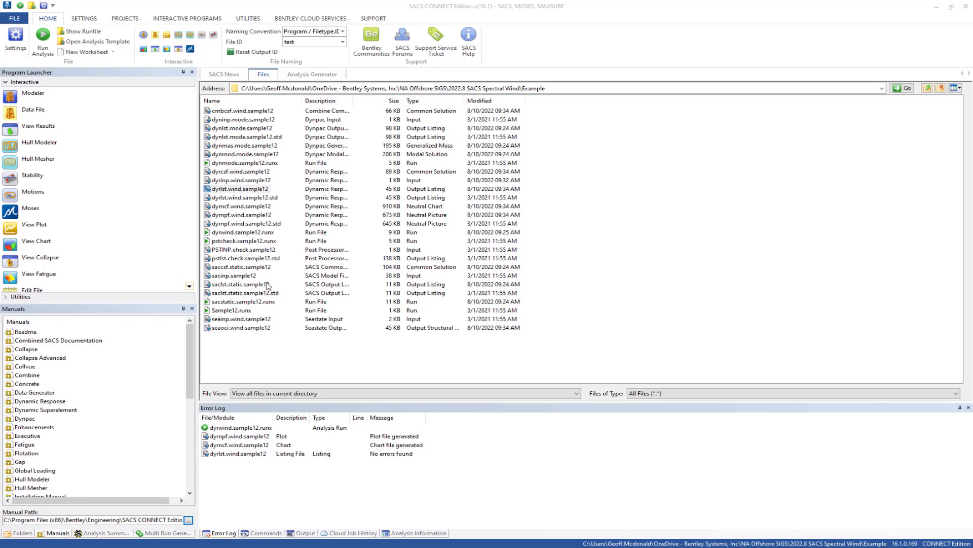
click(243, 242)
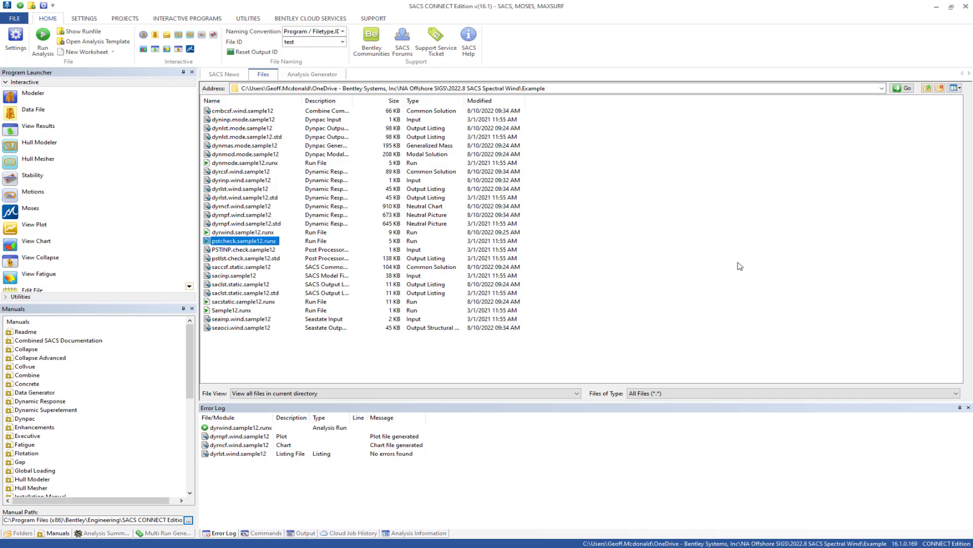
click(233, 249)
right_click(251, 250)
click(304, 246)
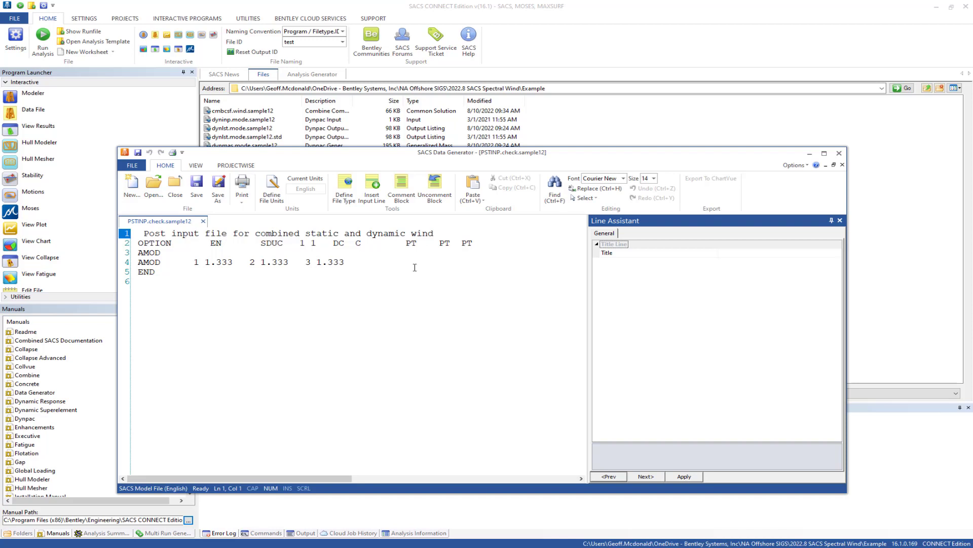
click(839, 153)
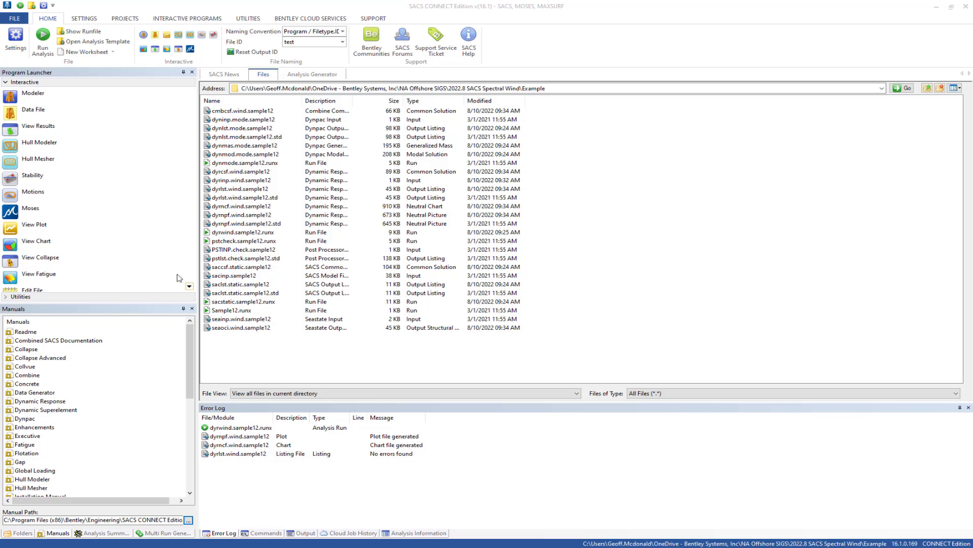
click(578, 323)
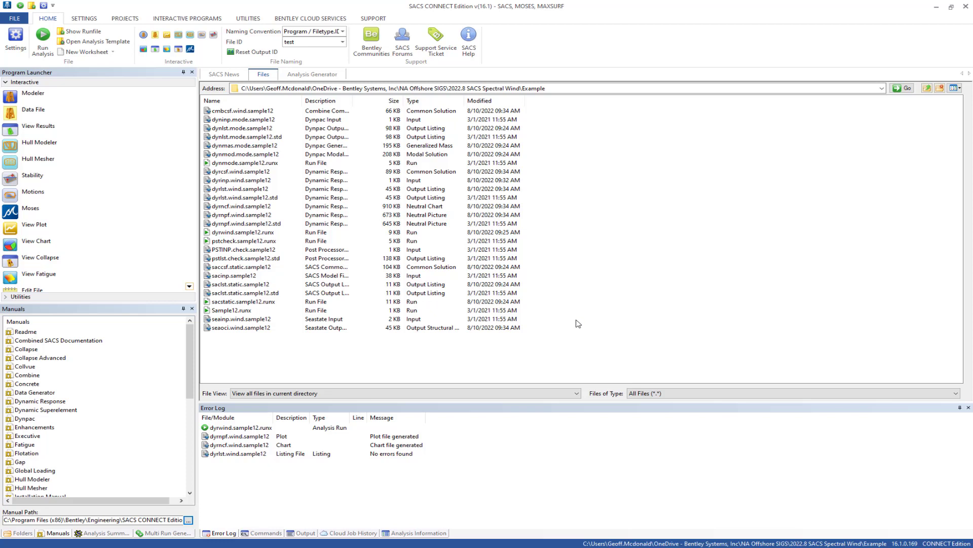